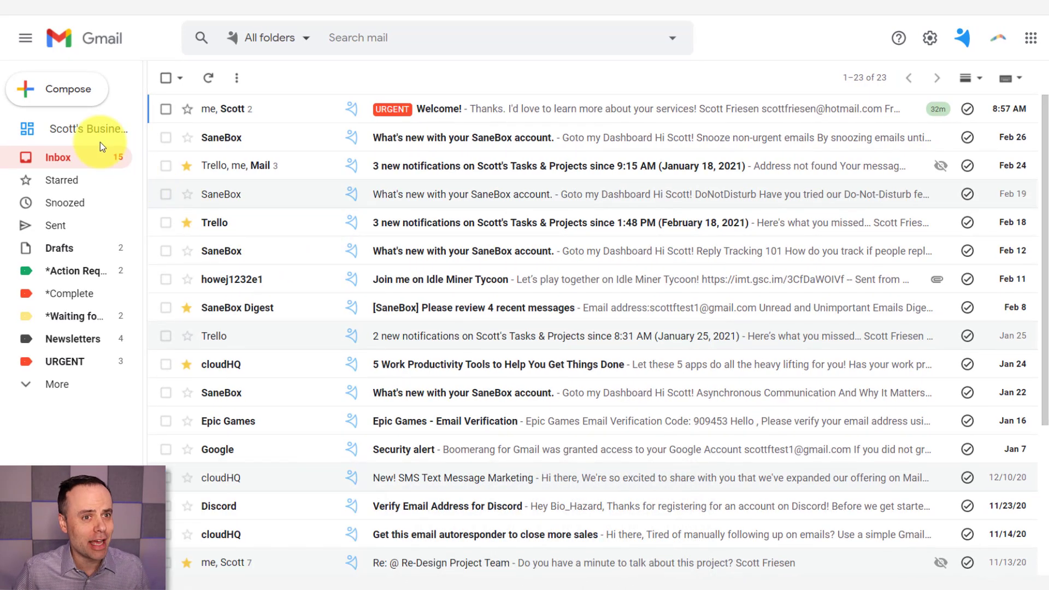
# Open the Deals pipeline board and move the 5000 thermal coffee mugs deal from Negotiating to Won.
pyautogui.click(71, 129)
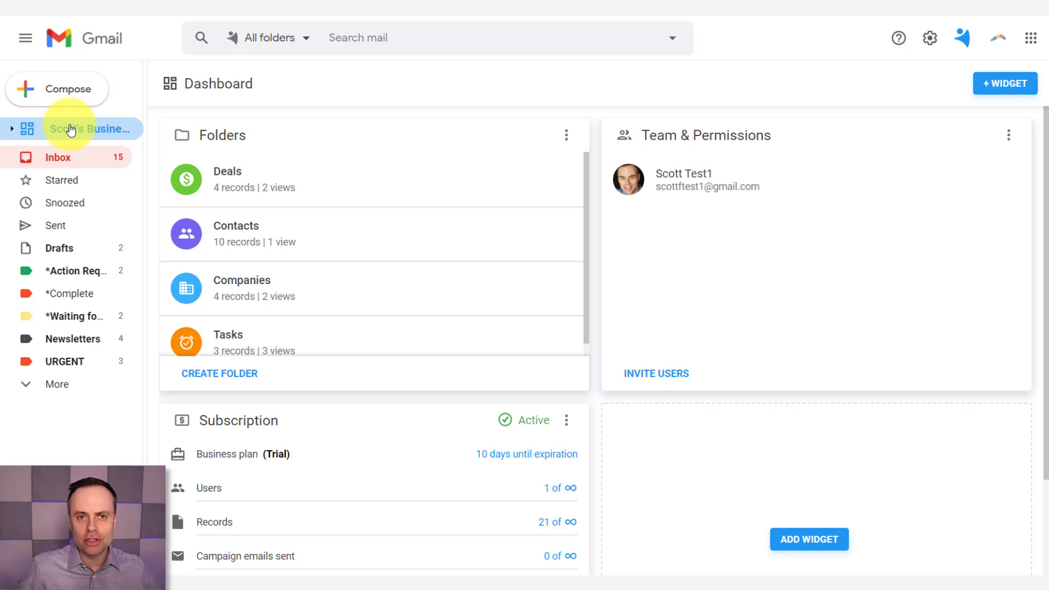
pyautogui.click(12, 129)
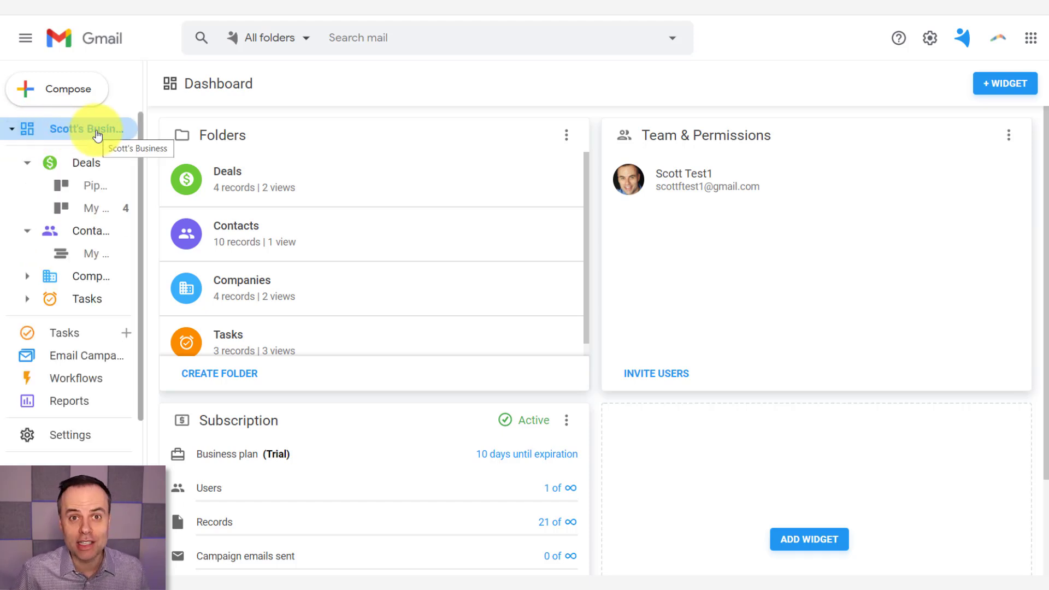
pyautogui.click(84, 168)
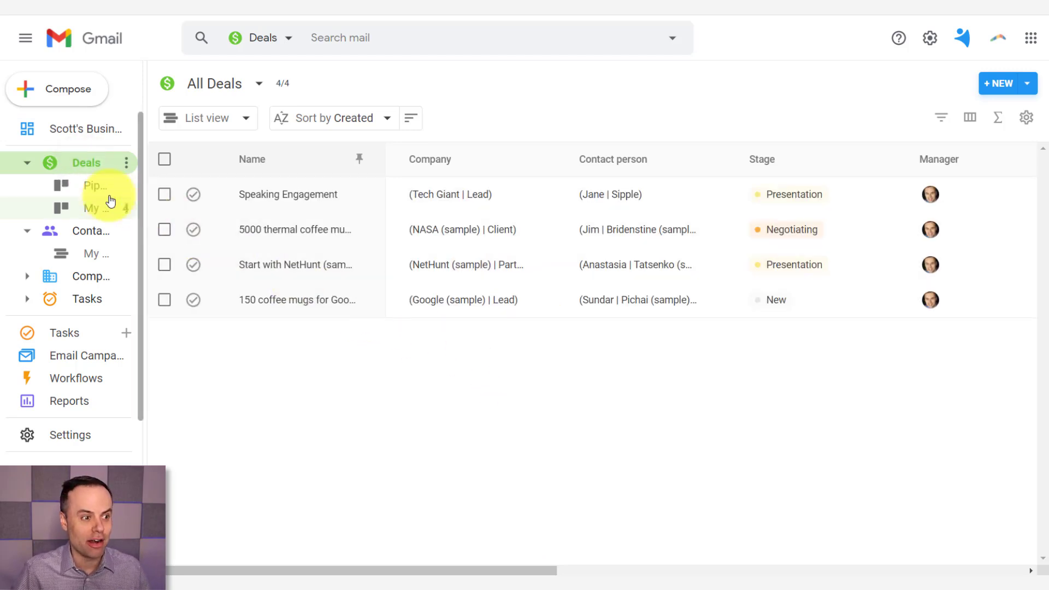
pyautogui.click(90, 188)
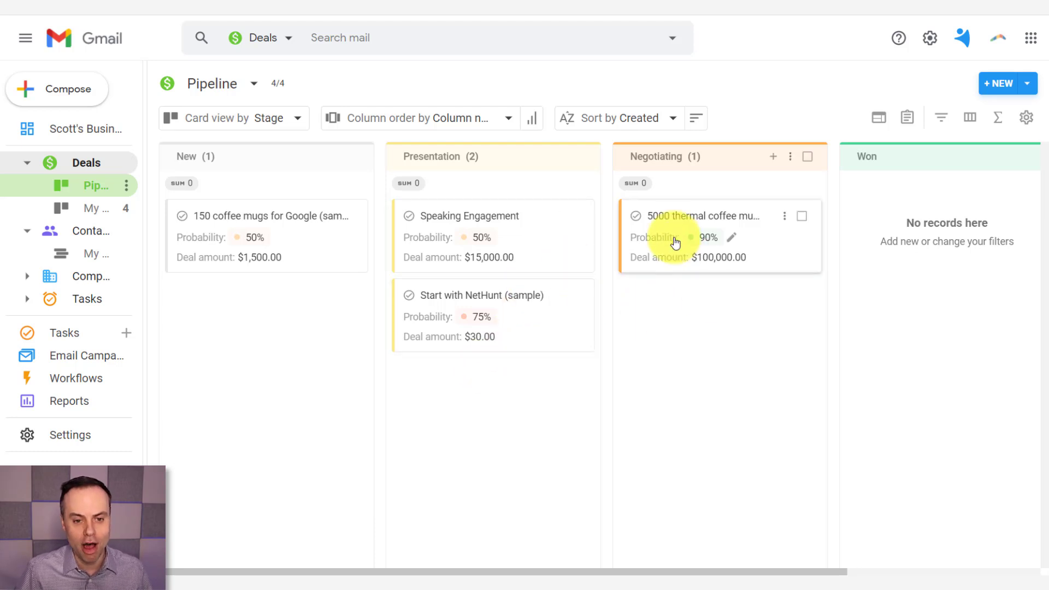
pyautogui.moveTo(663, 241); pyautogui.dragTo(871, 271)
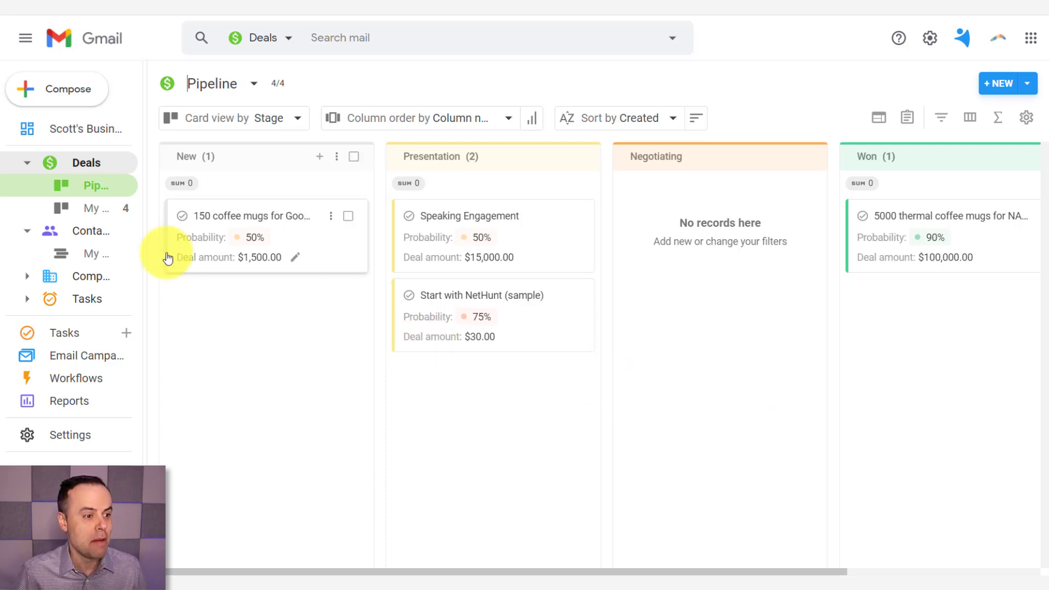
# Open the Test 3 Change contact from Contacts to review its Welcome! email and New Contact type.
pyautogui.click(79, 233)
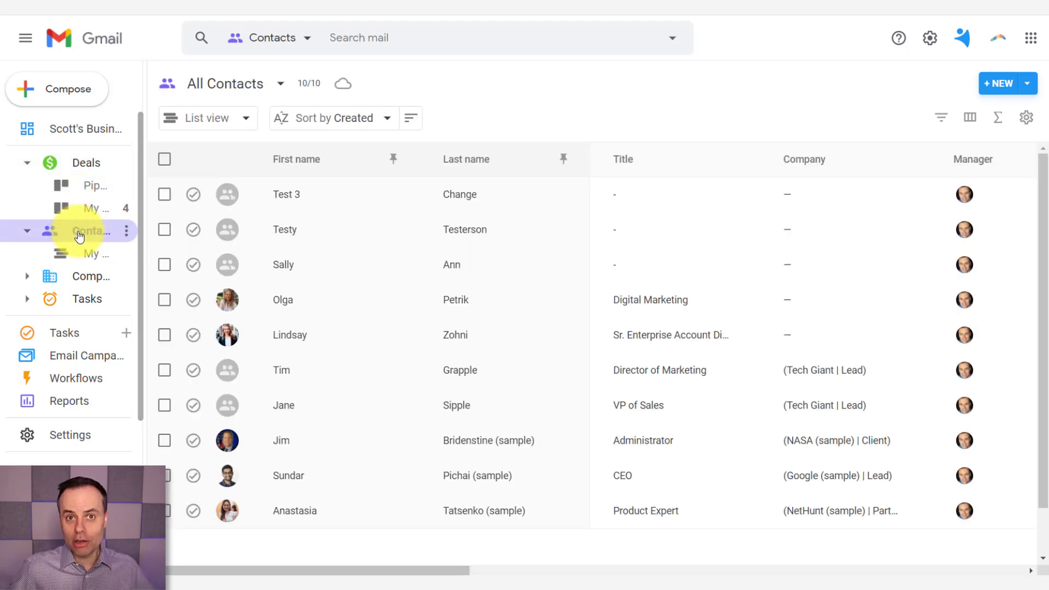
pyautogui.scroll(-1, 368, 253)
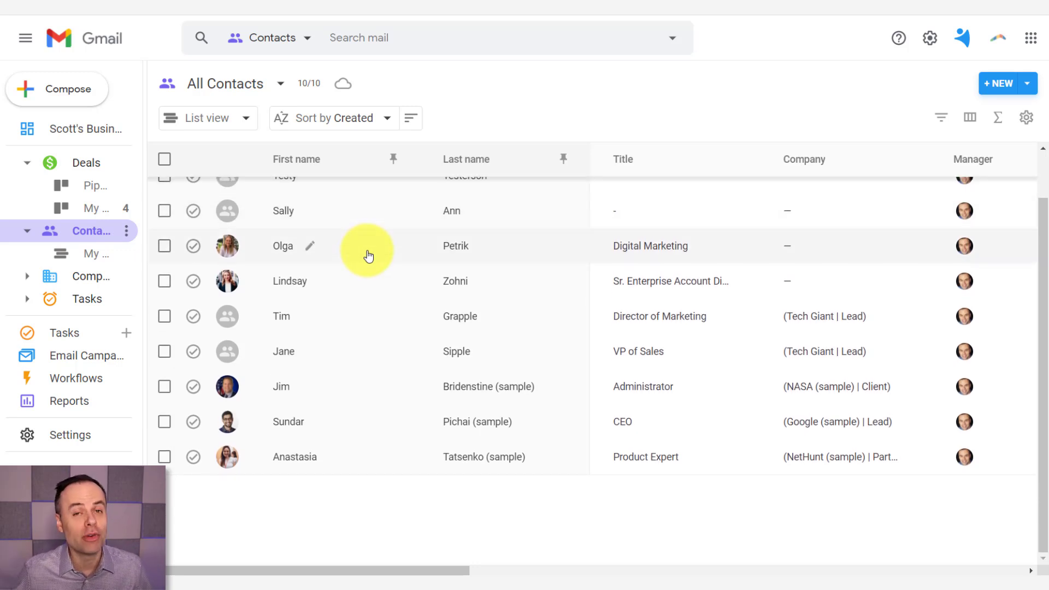
pyautogui.scroll(1, 477, 304)
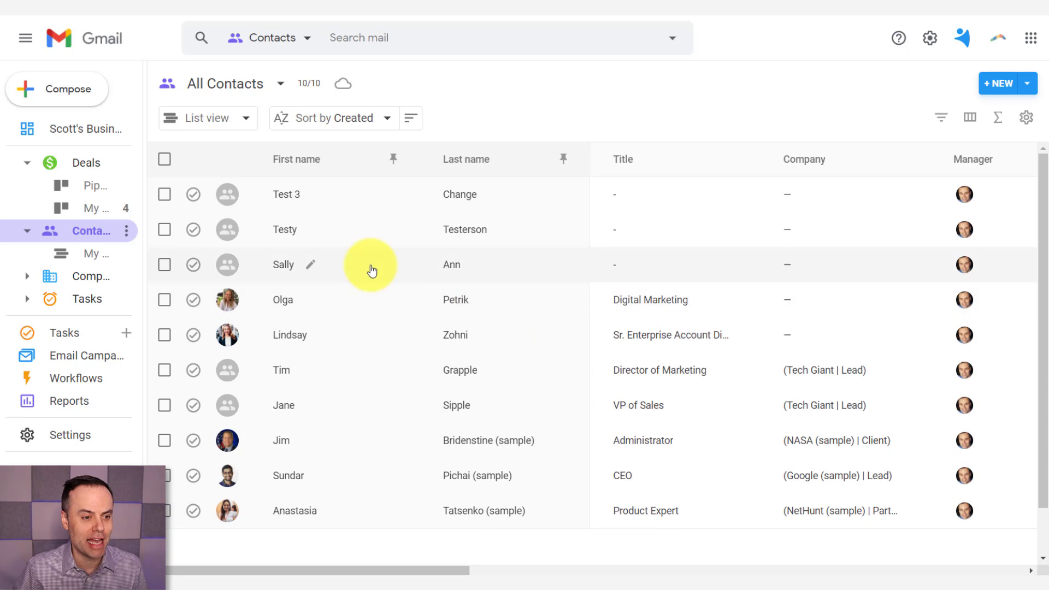
pyautogui.click(346, 195)
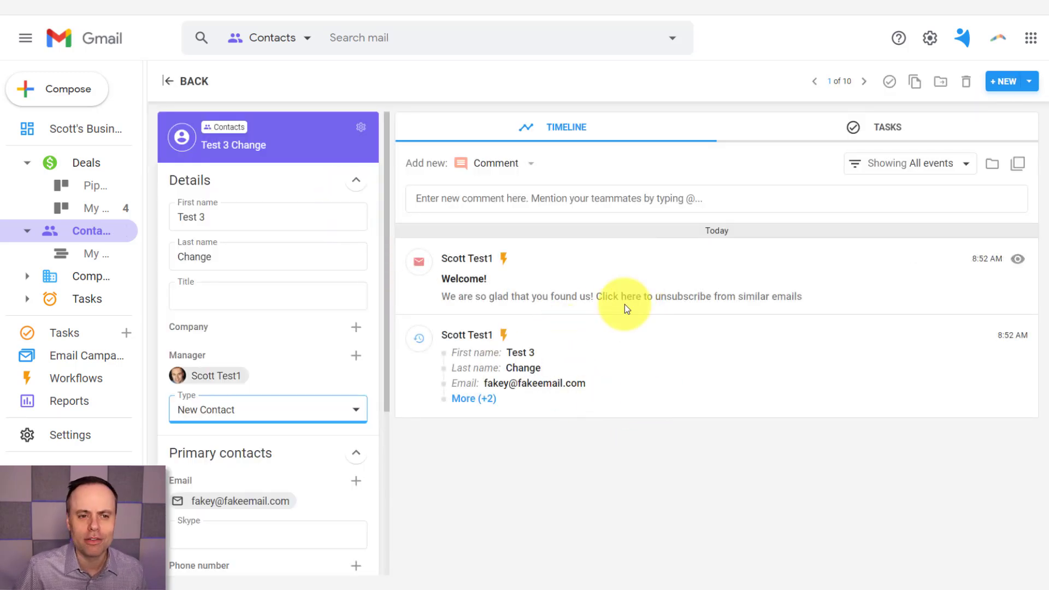
pyautogui.scroll(-5, 304, 346)
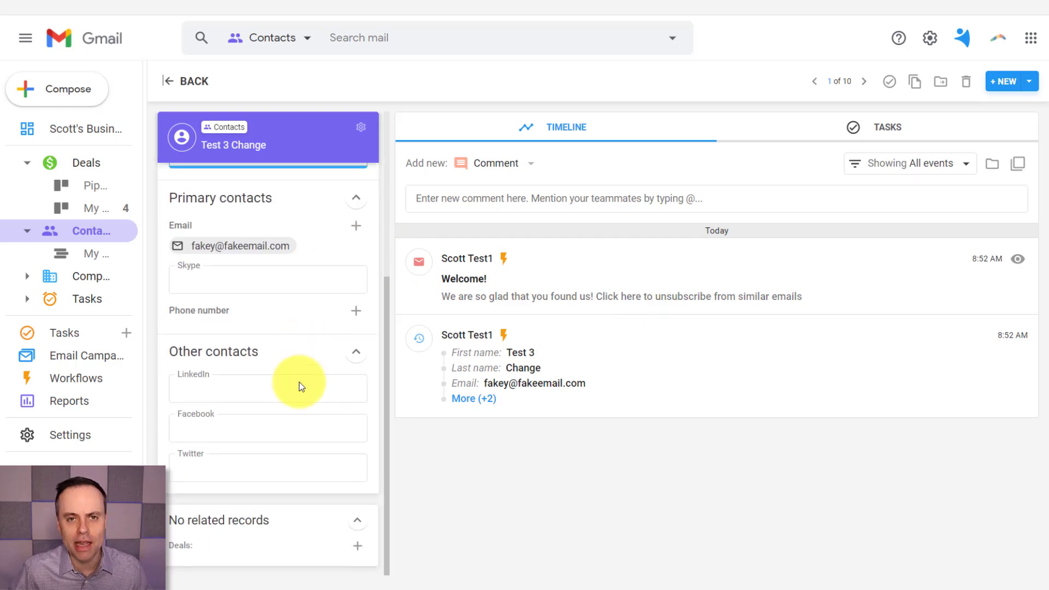
pyautogui.scroll(5, 299, 387)
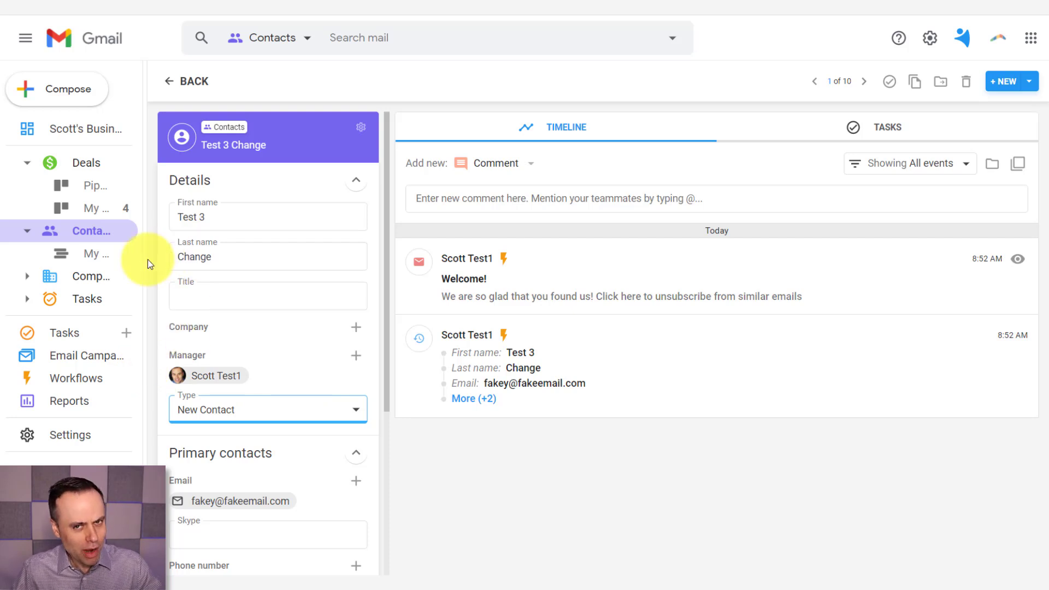
# Open Workflow Sample from the Workflows list and scroll through its Campaign A and Campaign B branches.
pyautogui.click(66, 387)
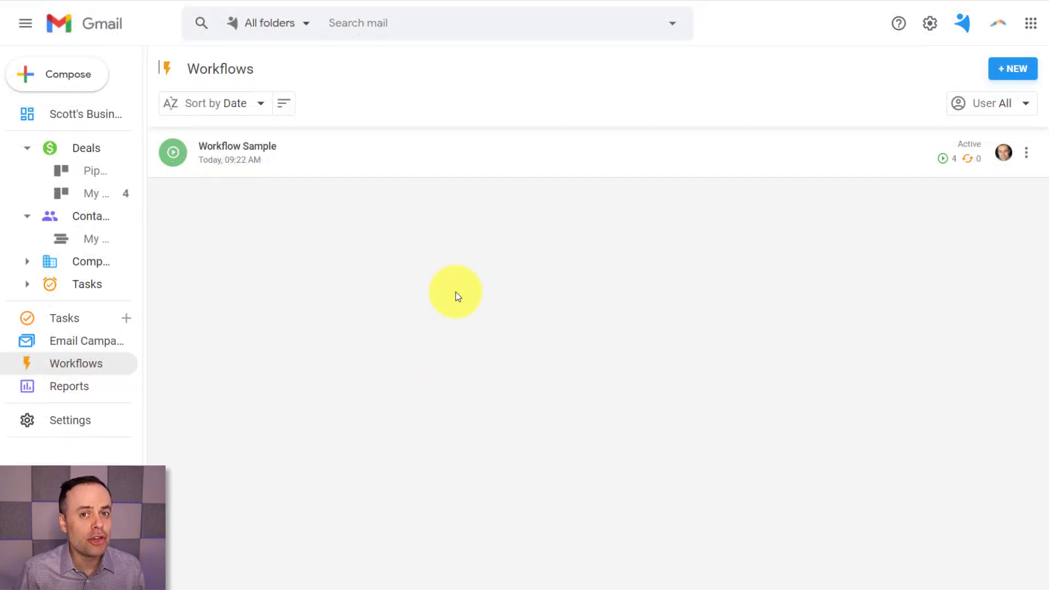
pyautogui.click(351, 164)
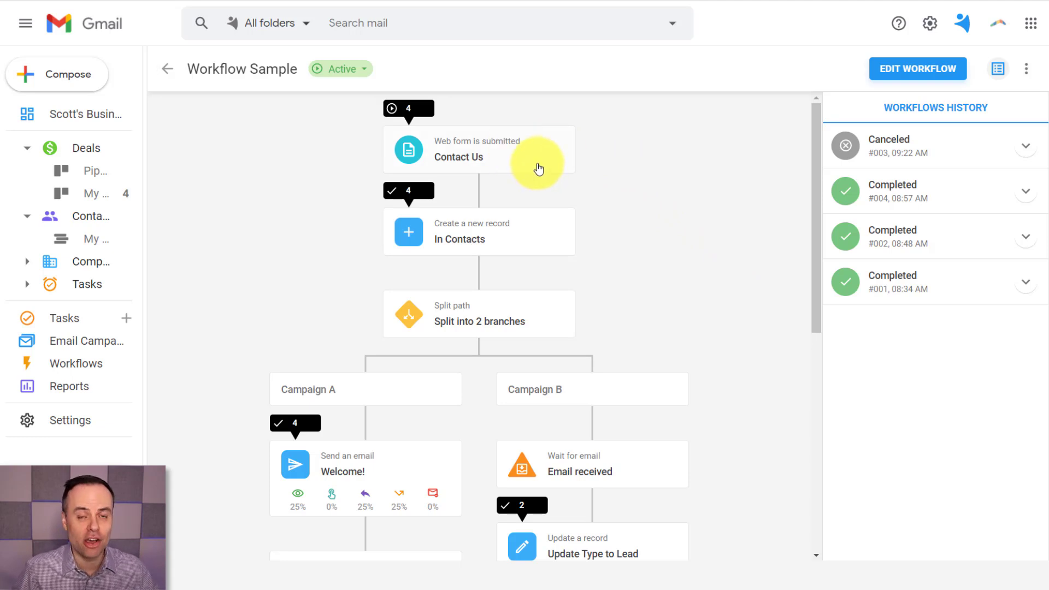
pyautogui.scroll(-2, 536, 170)
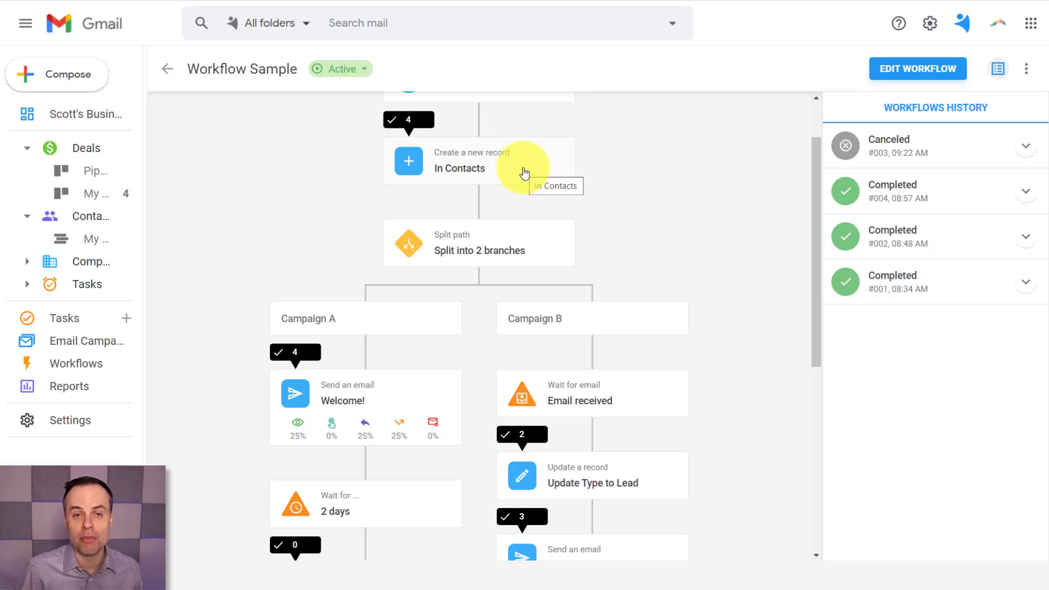
pyautogui.scroll(-6, 750, 261)
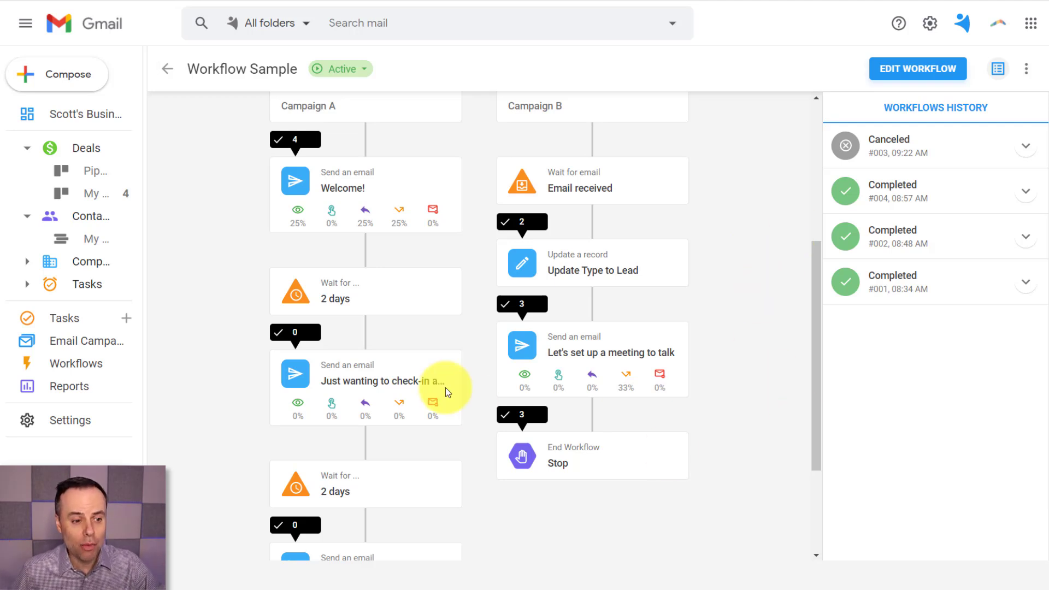
pyautogui.scroll(3, 381, 390)
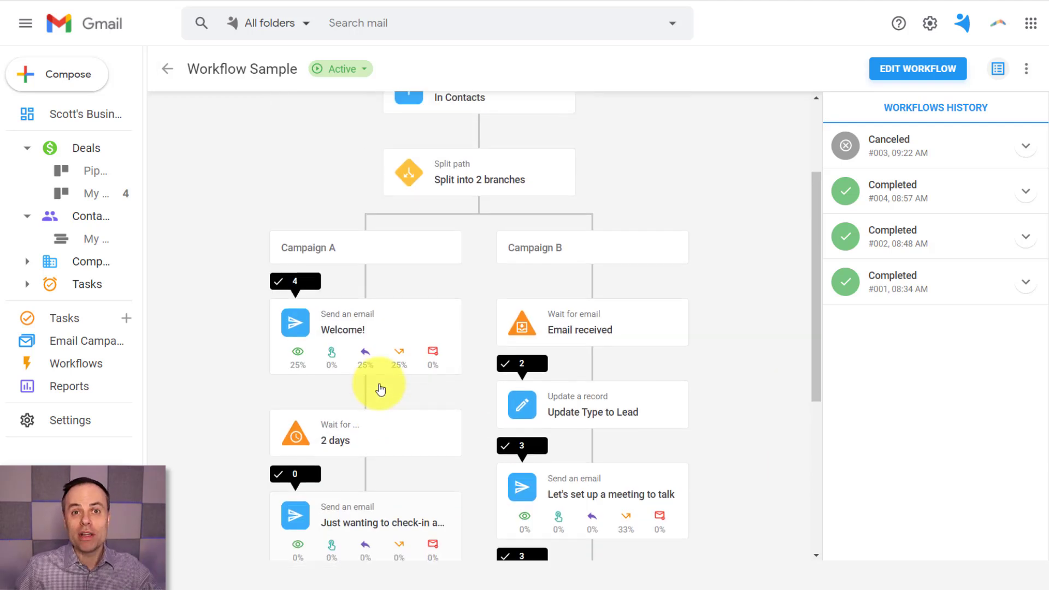
pyautogui.scroll(-2, 363, 379)
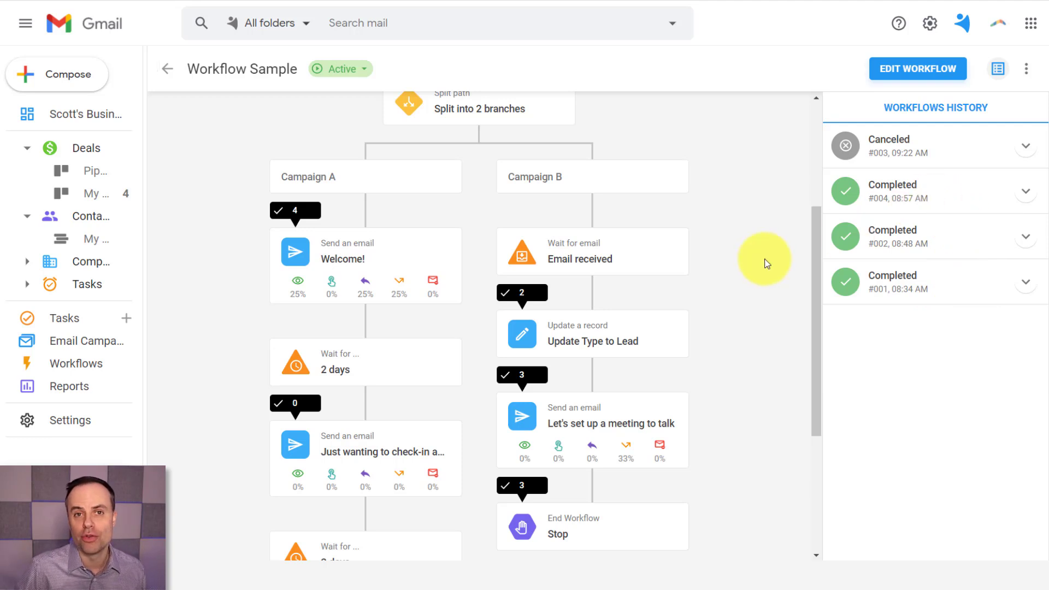
# Scroll through the Workflow Sample diagram, then go back to the Workflows list.
pyautogui.scroll(-1, 765, 261)
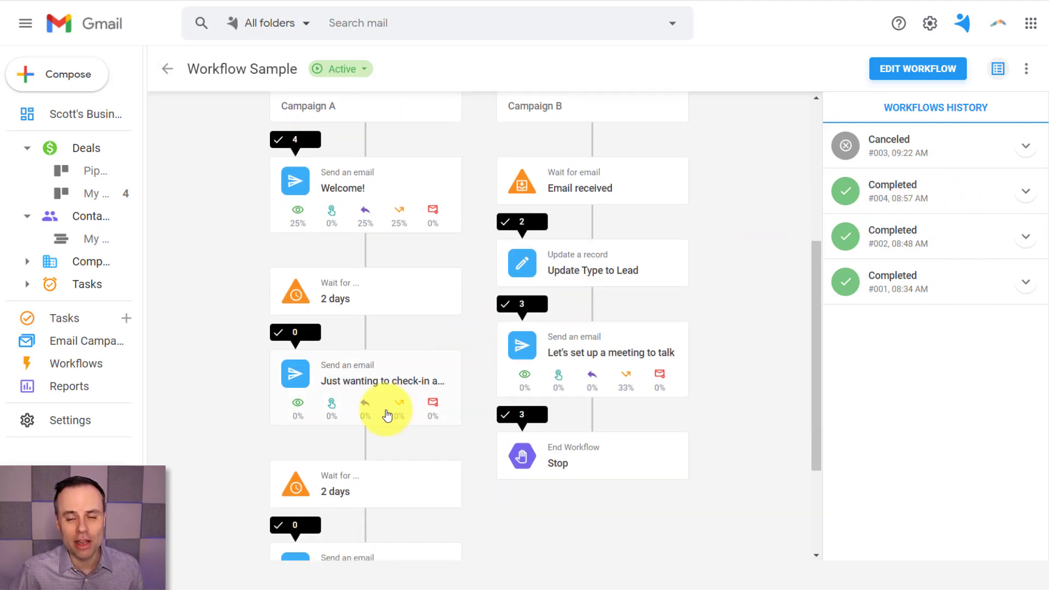
pyautogui.scroll(-1, 374, 410)
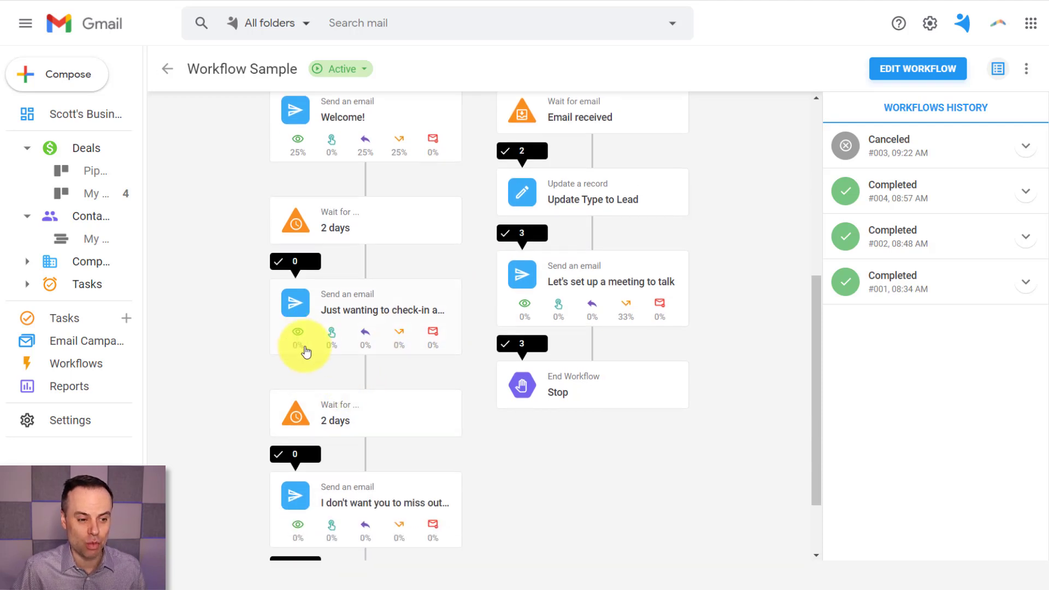
pyautogui.scroll(1, 694, 328)
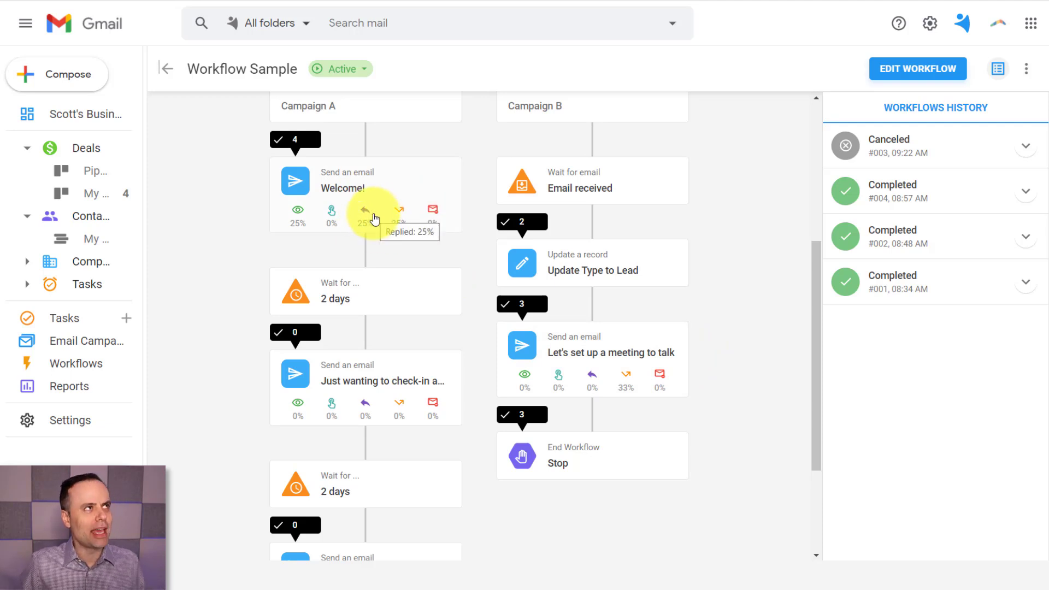
pyautogui.scroll(5, 444, 235)
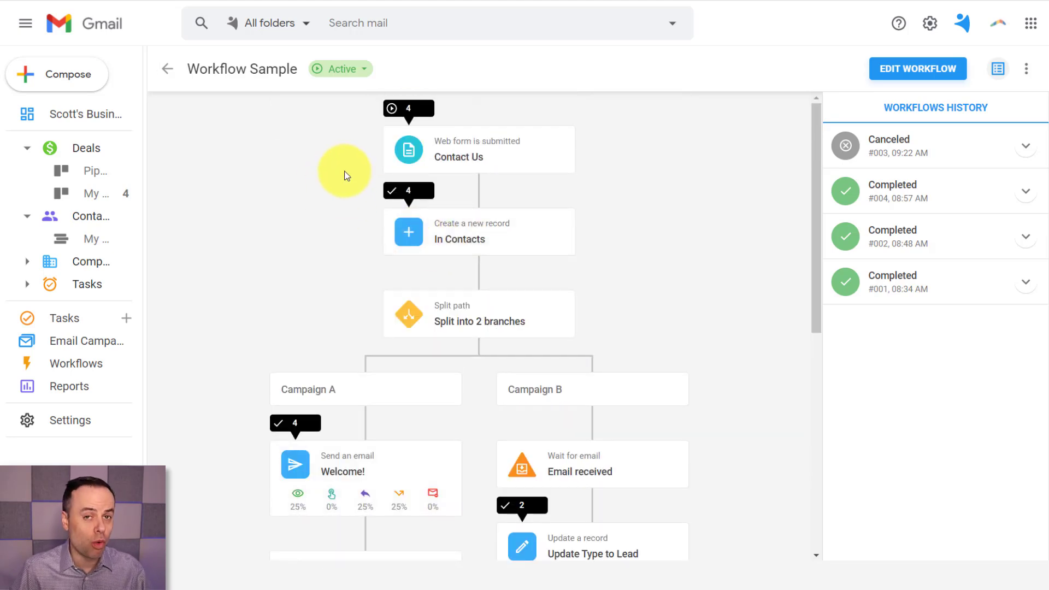
pyautogui.click(88, 371)
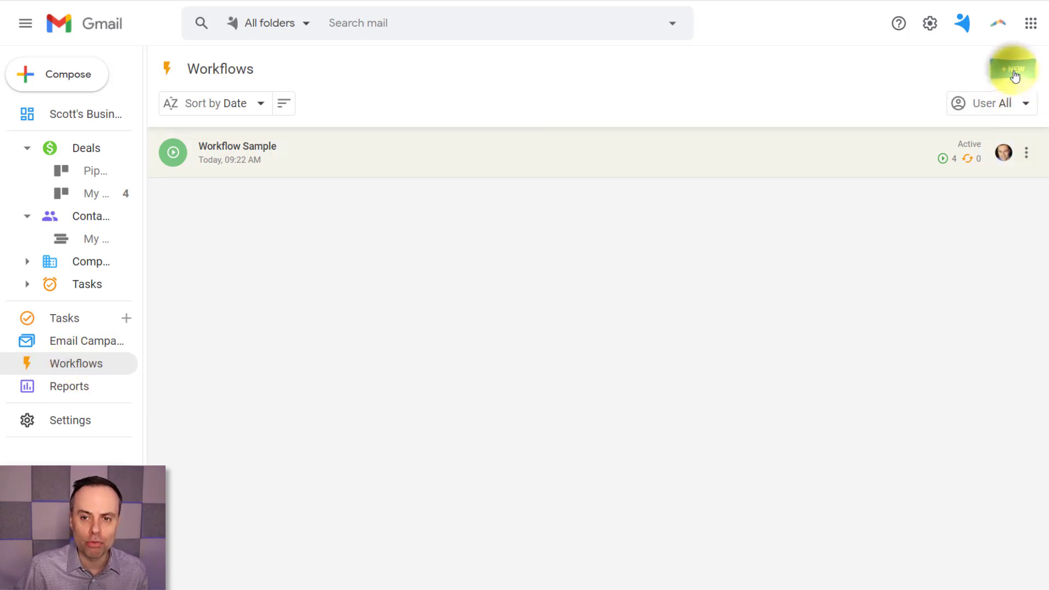
# Start a new workflow and name it 'Contact Us Form'.
pyautogui.click(1013, 69)
pyautogui.write('Contact Us')
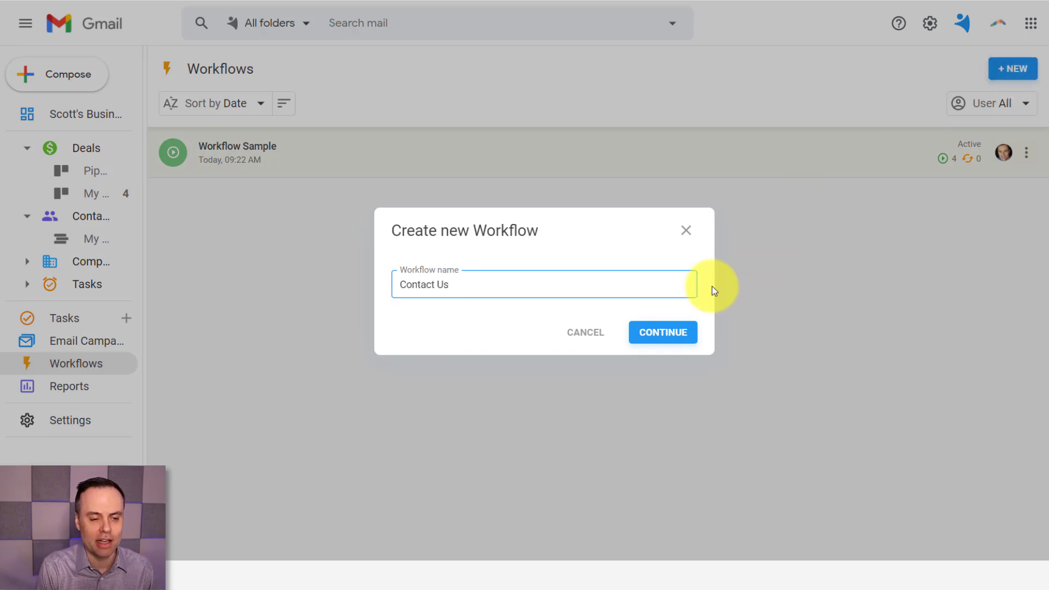
pyautogui.write(' Form')
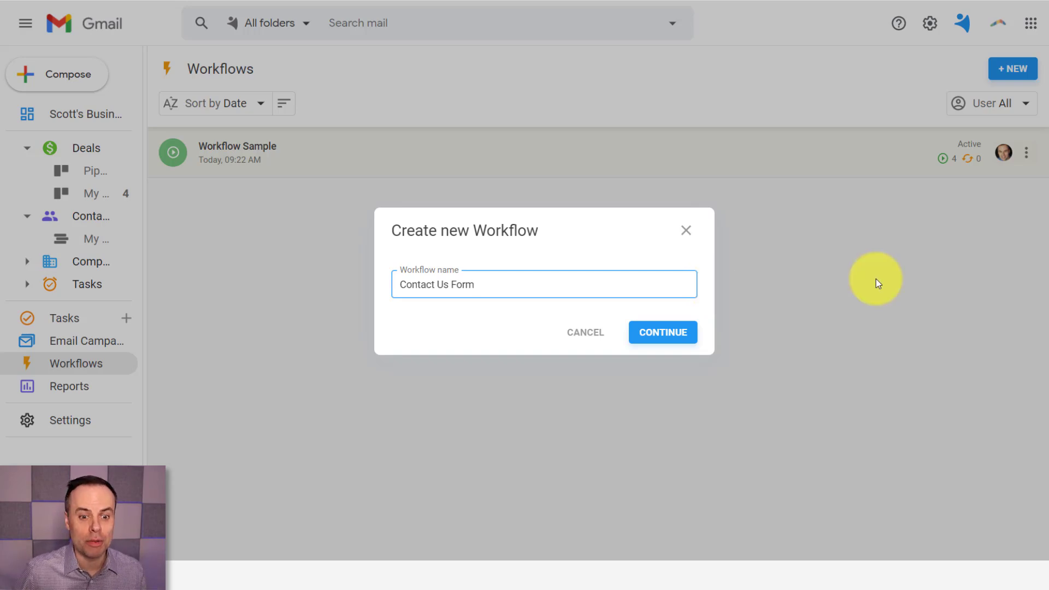
pyautogui.click(664, 338)
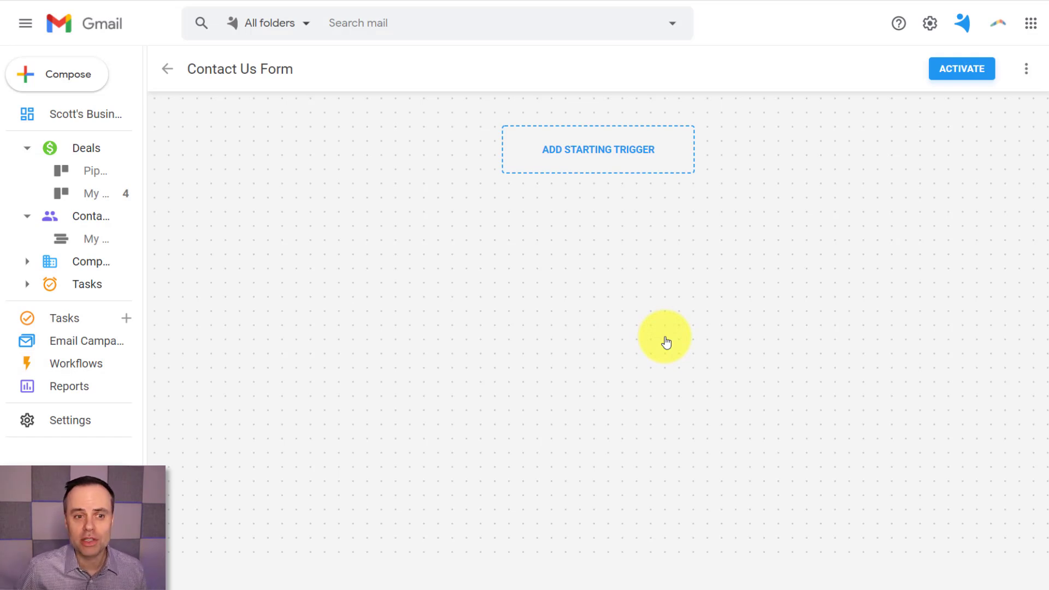
# Set the workflow's starting trigger to 'Web form is submitted'.
pyautogui.click(614, 159)
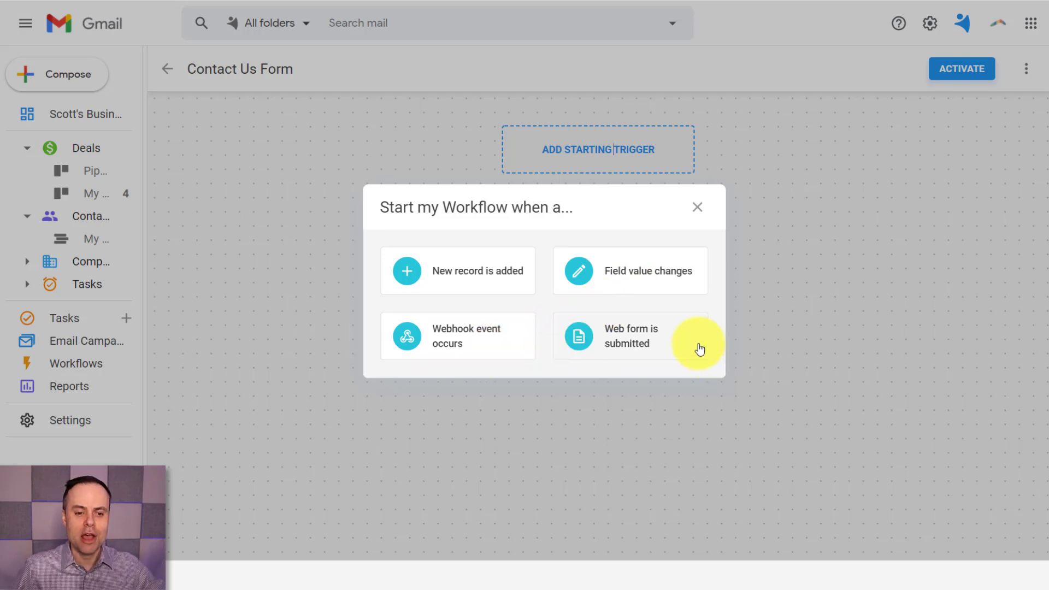
pyautogui.click(659, 346)
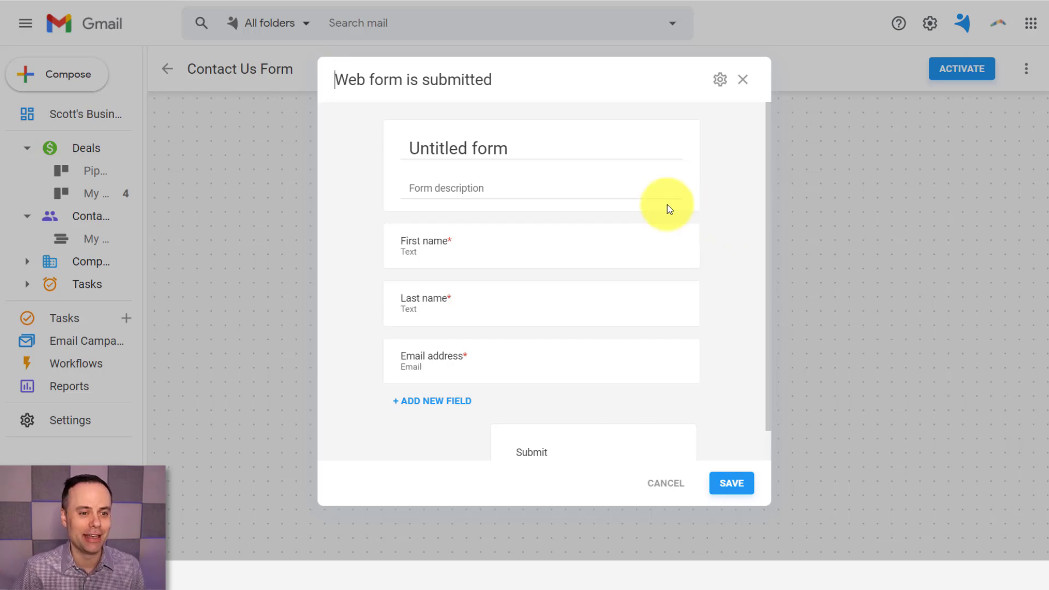
# Rename the form to 'Contact Us' and add a field labelled 'Tell us more about what you are looking for'.
pyautogui.moveTo(529, 146); pyautogui.dragTo(365, 148)
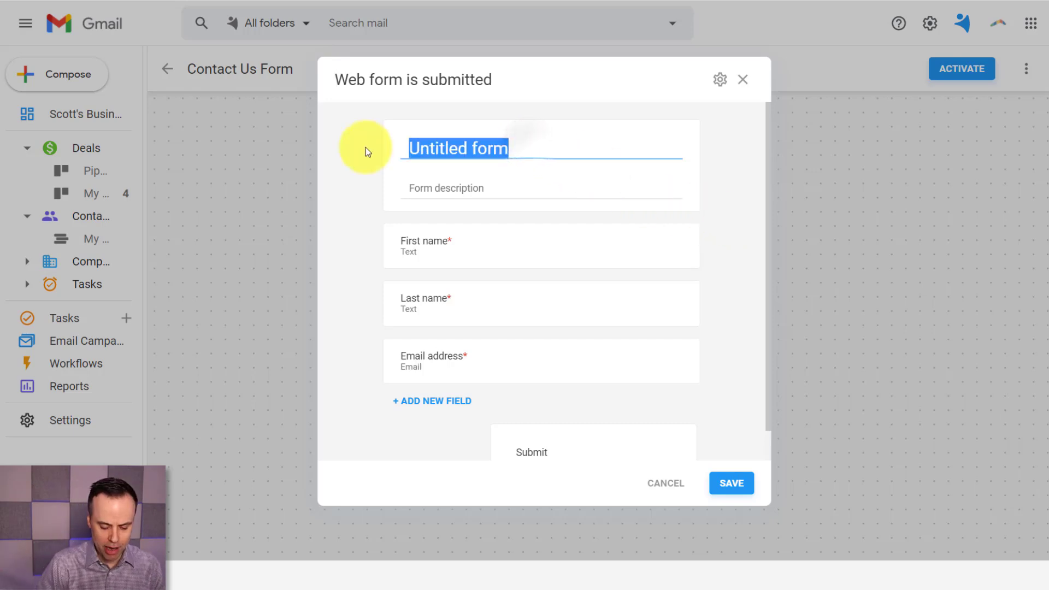
pyautogui.write('Contact Us')
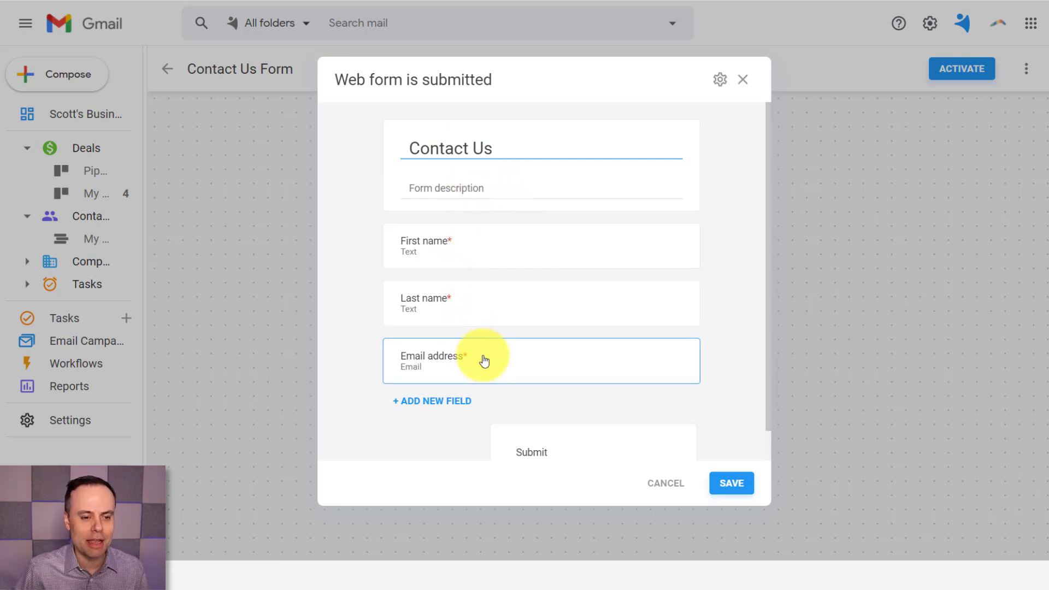
pyautogui.click(448, 414)
pyautogui.scroll(-1, 462, 405)
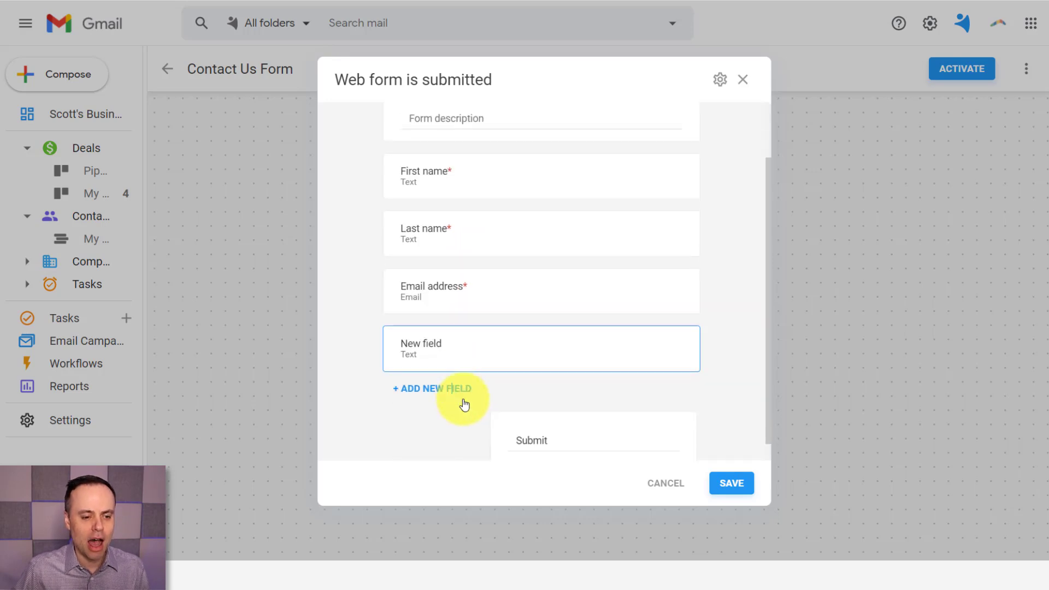
pyautogui.click(453, 348)
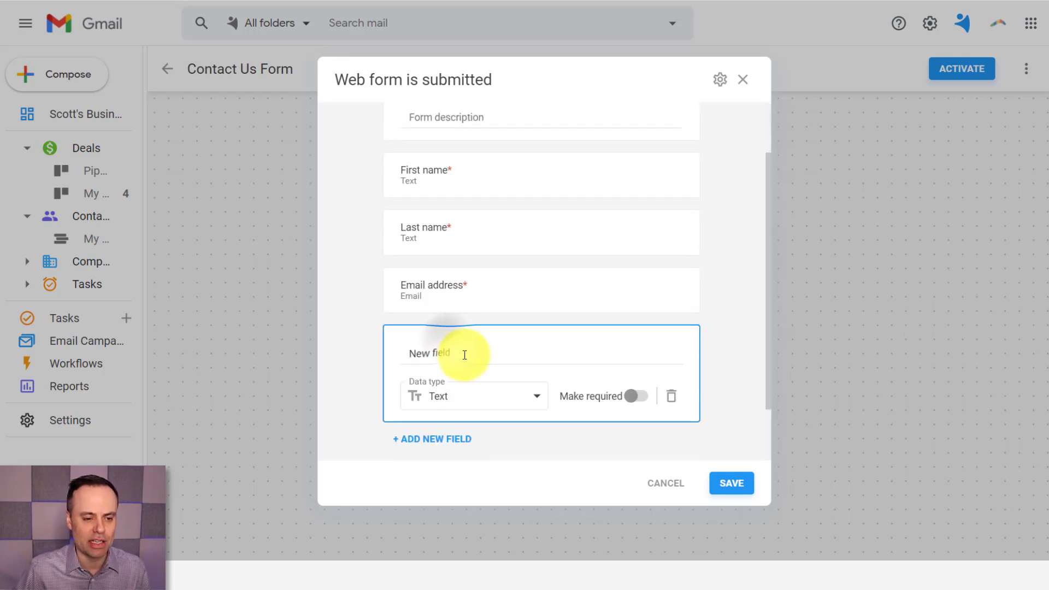
pyautogui.moveTo(465, 353); pyautogui.dragTo(386, 355)
pyautogui.write('Te')
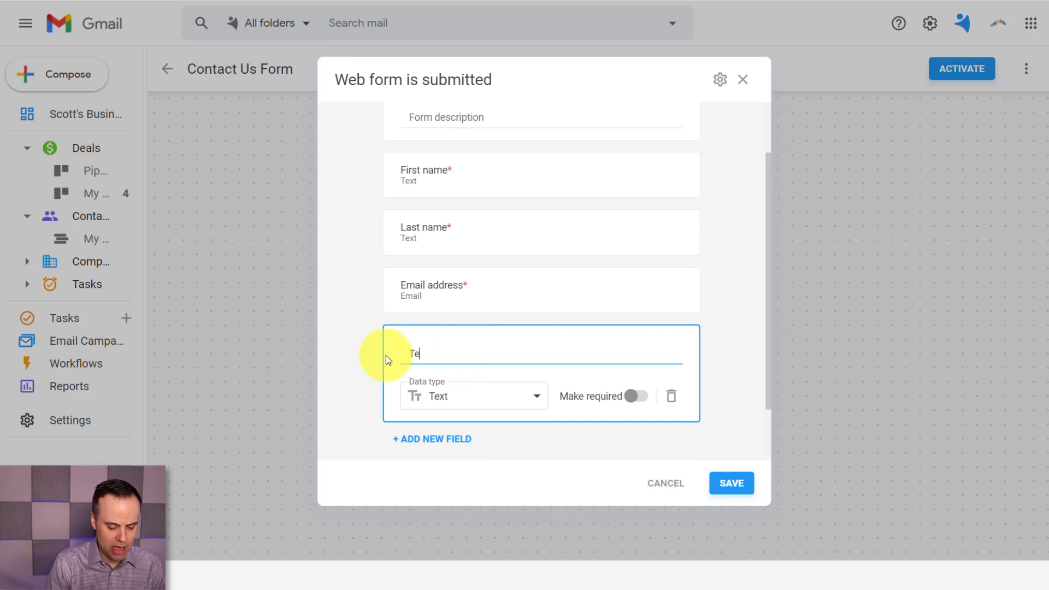
pyautogui.write('ll us more about')
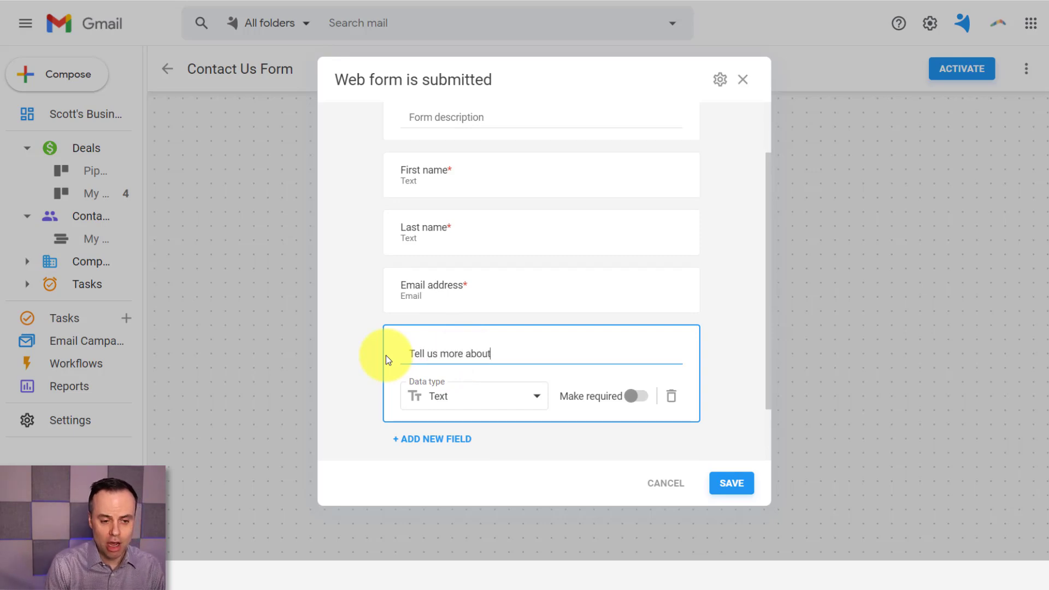
pyautogui.write(' what you are loo')
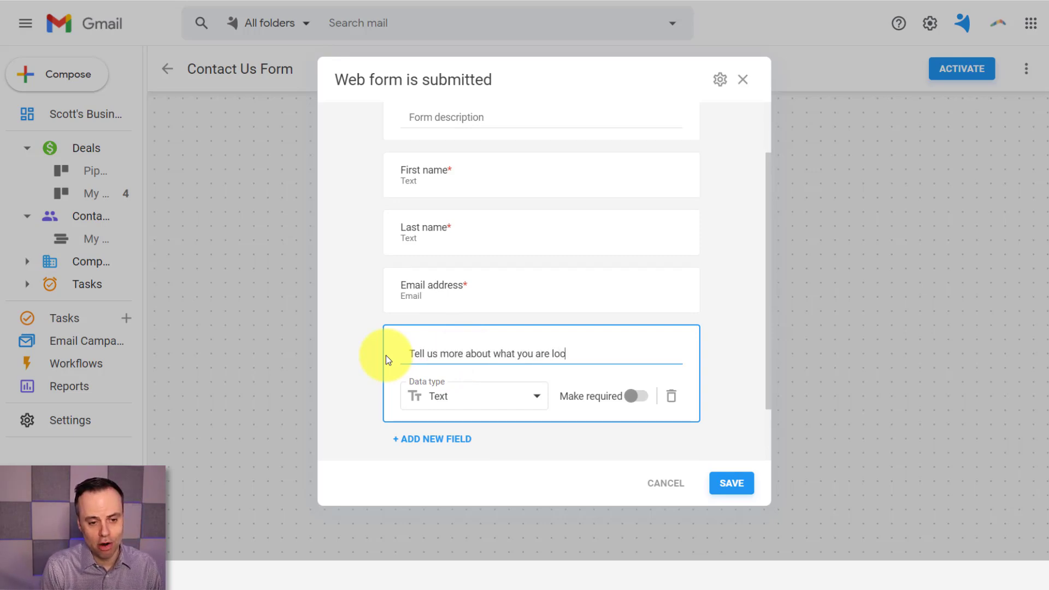
pyautogui.write('king for:')
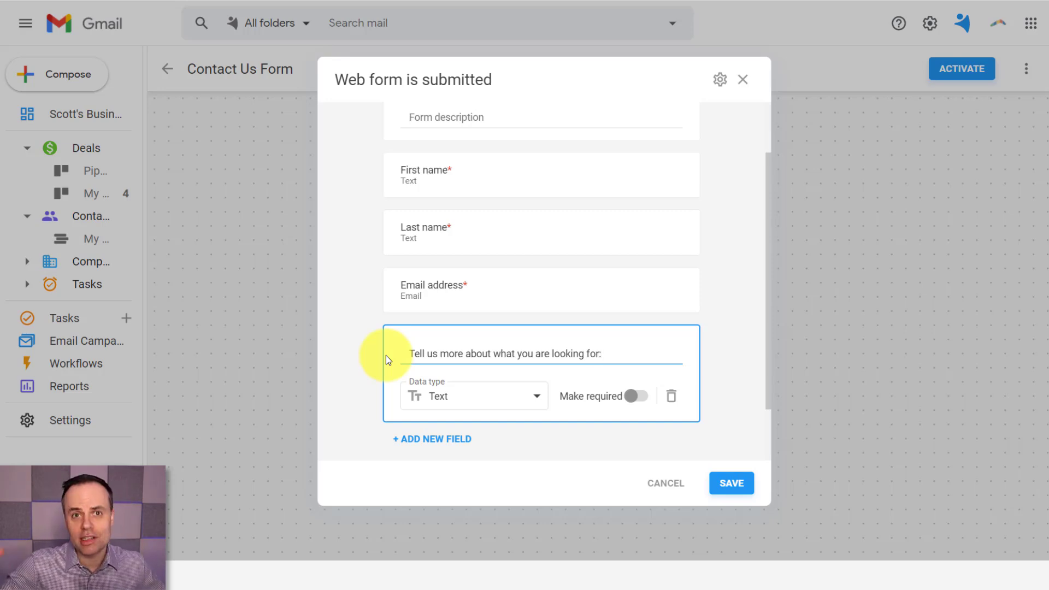
pyautogui.click(744, 337)
# Save the Contact Us form fields and review the form preview.
pyautogui.click(731, 483)
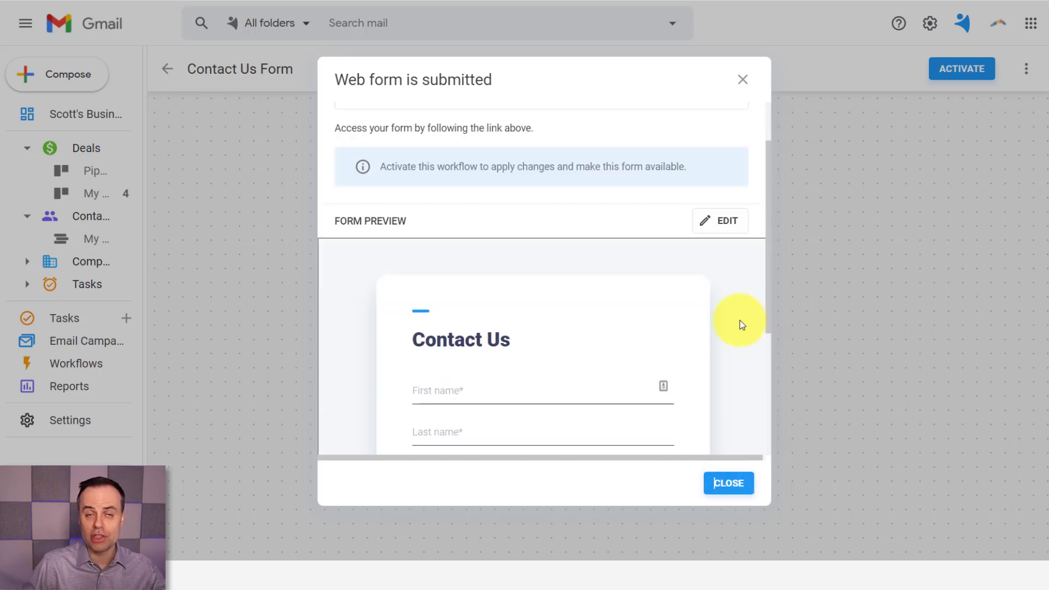
pyautogui.scroll(-4, 741, 325)
pyautogui.scroll(4, 742, 327)
pyautogui.scroll(-2, 741, 329)
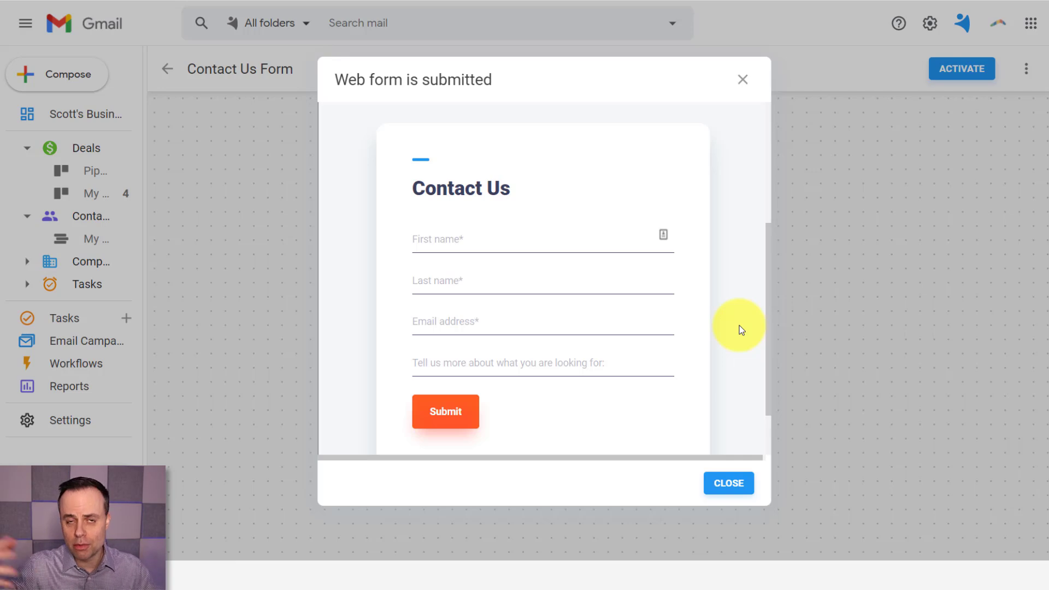
pyautogui.scroll(3, 743, 317)
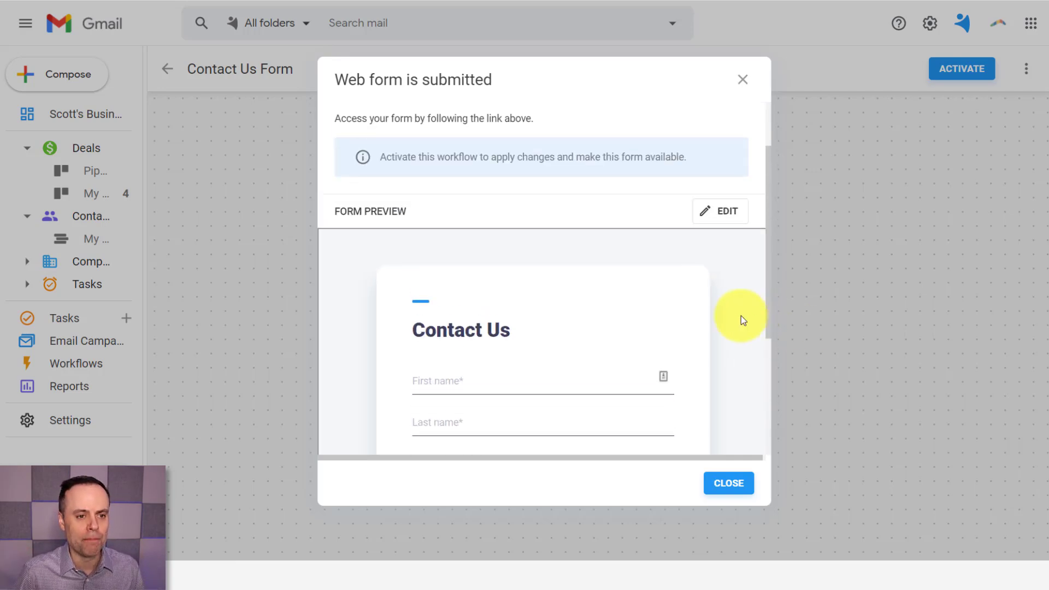
pyautogui.scroll(-3, 741, 316)
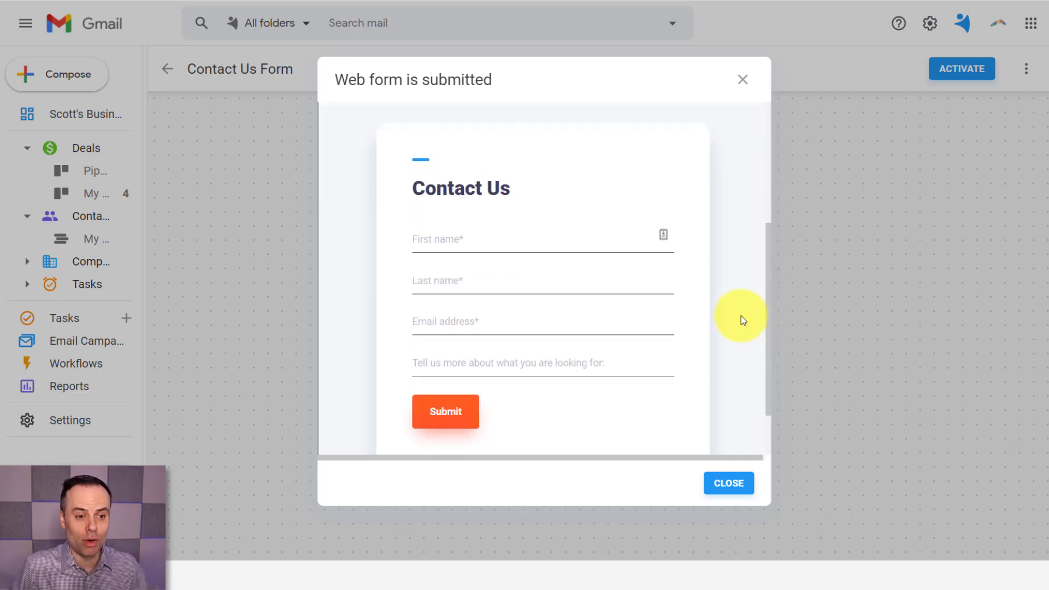
pyautogui.scroll(5, 741, 316)
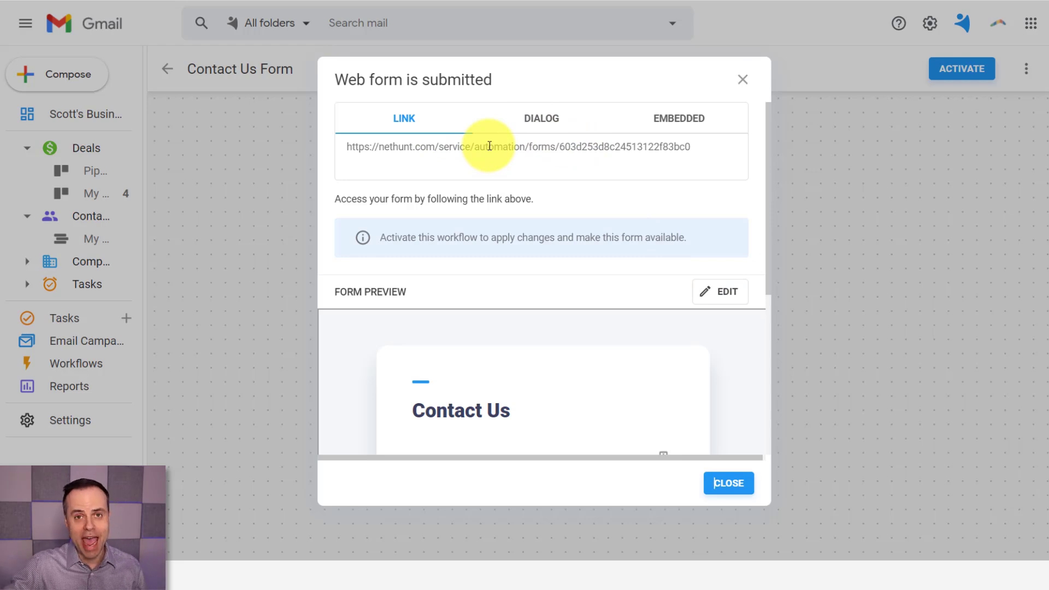
# Check the form's embed code and direct link, then close the form dialog.
pyautogui.click(691, 121)
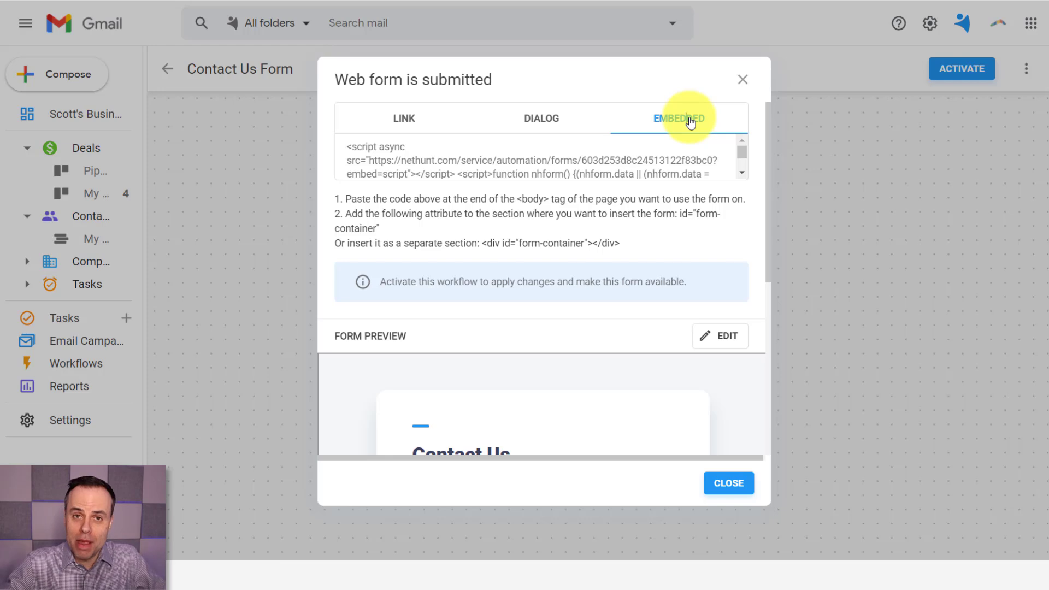
pyautogui.click(406, 119)
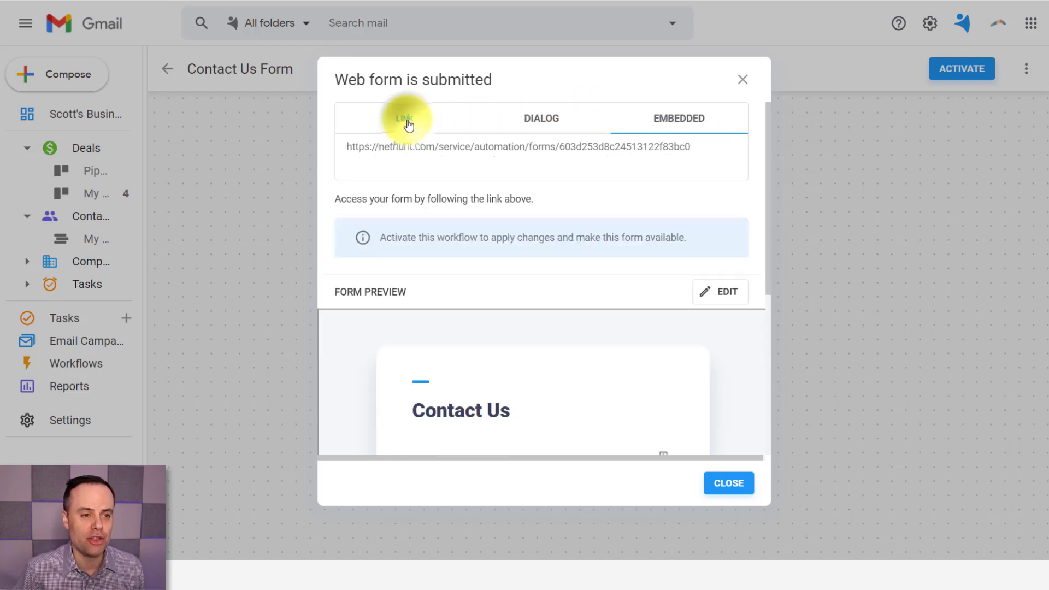
pyautogui.scroll(-3, 727, 374)
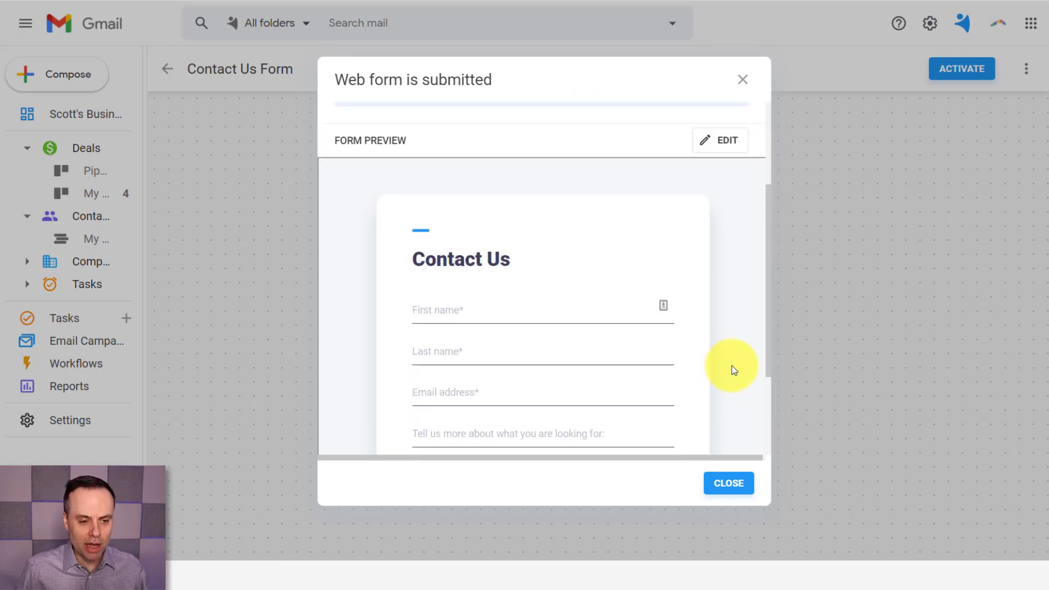
pyautogui.scroll(-3, 733, 365)
pyautogui.click(724, 484)
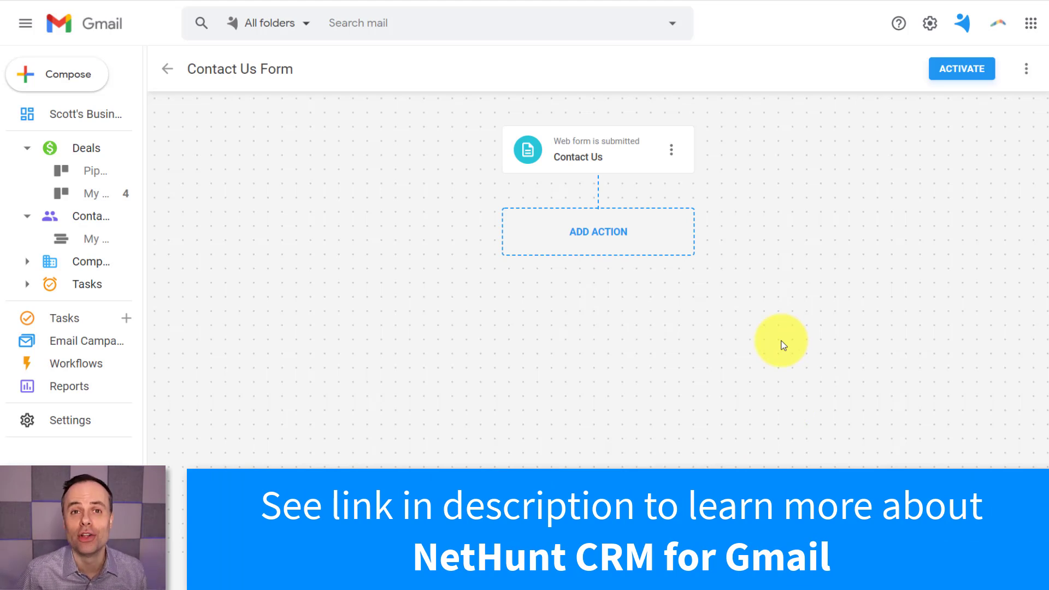
# Add an action after the 'Web form is submitted – Contact Us' trigger.
pyautogui.click(594, 234)
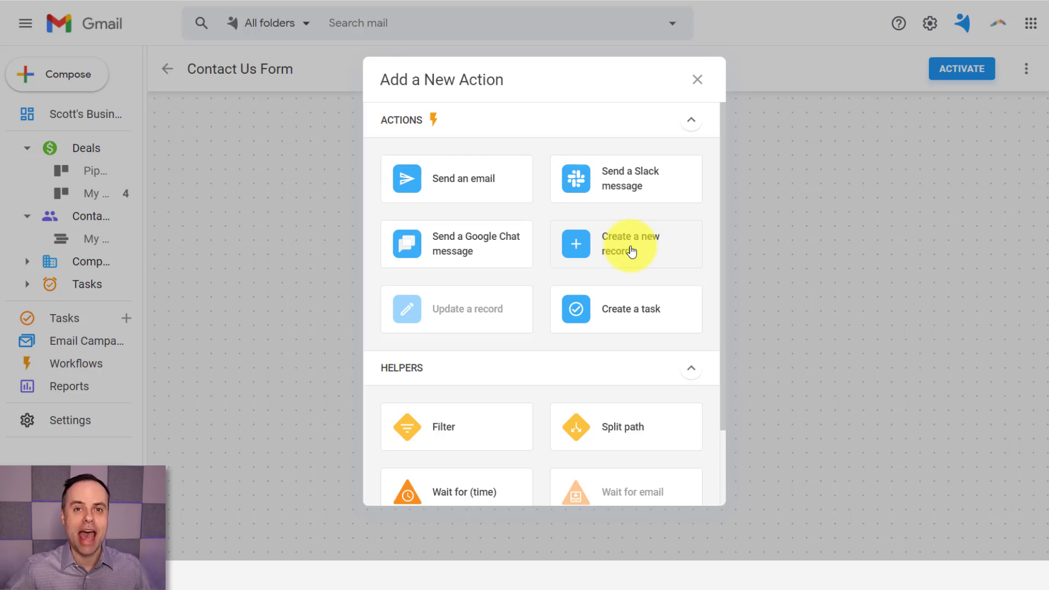
# Create a new record in Contacts with First name filled from the form's First name answer.
pyautogui.click(632, 252)
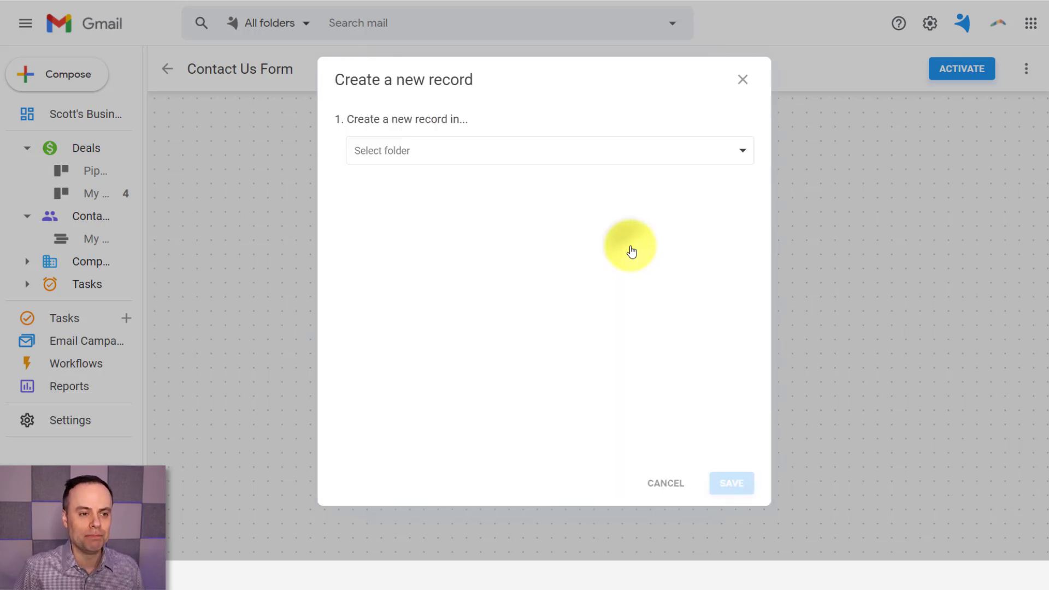
pyautogui.click(474, 153)
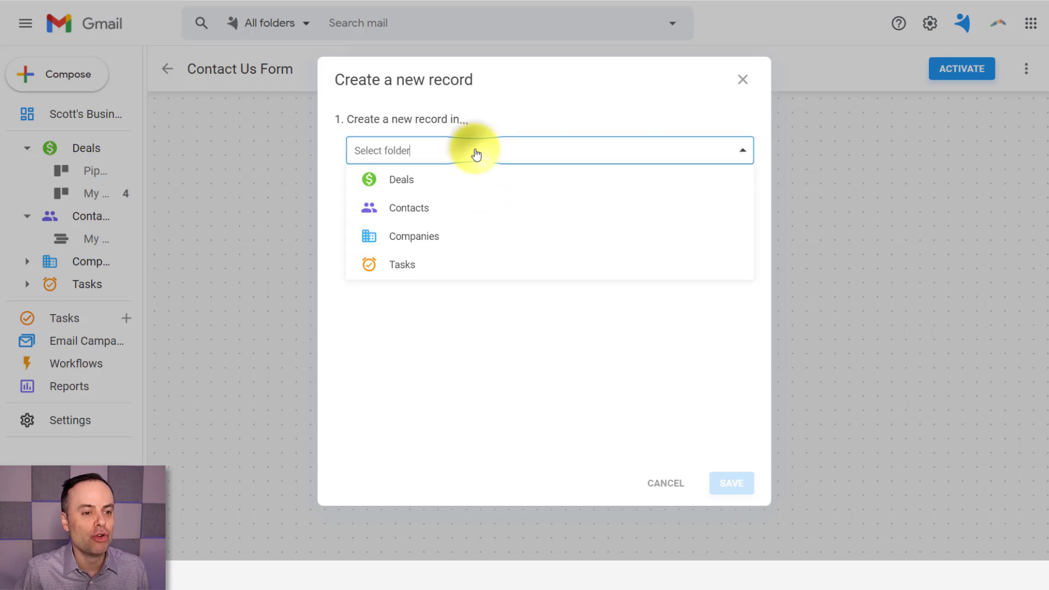
pyautogui.click(414, 213)
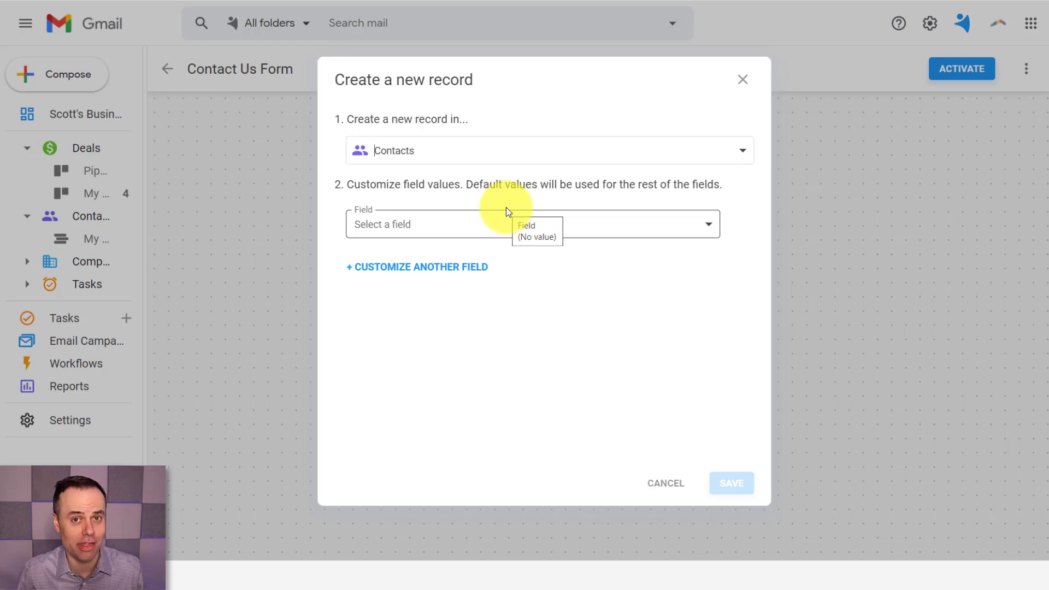
pyautogui.click(438, 224)
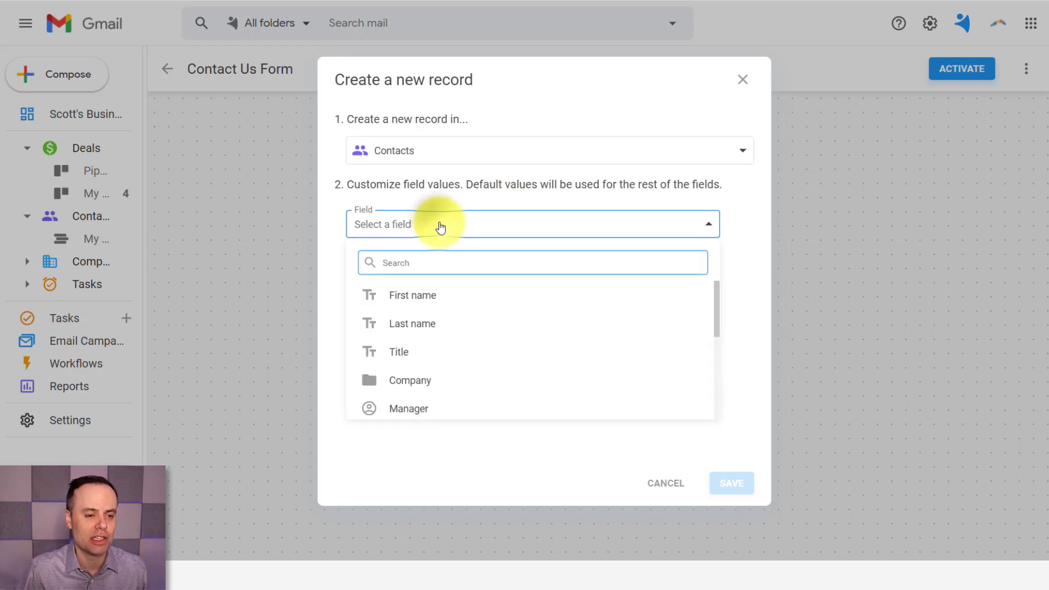
pyautogui.click(421, 295)
pyautogui.click(454, 262)
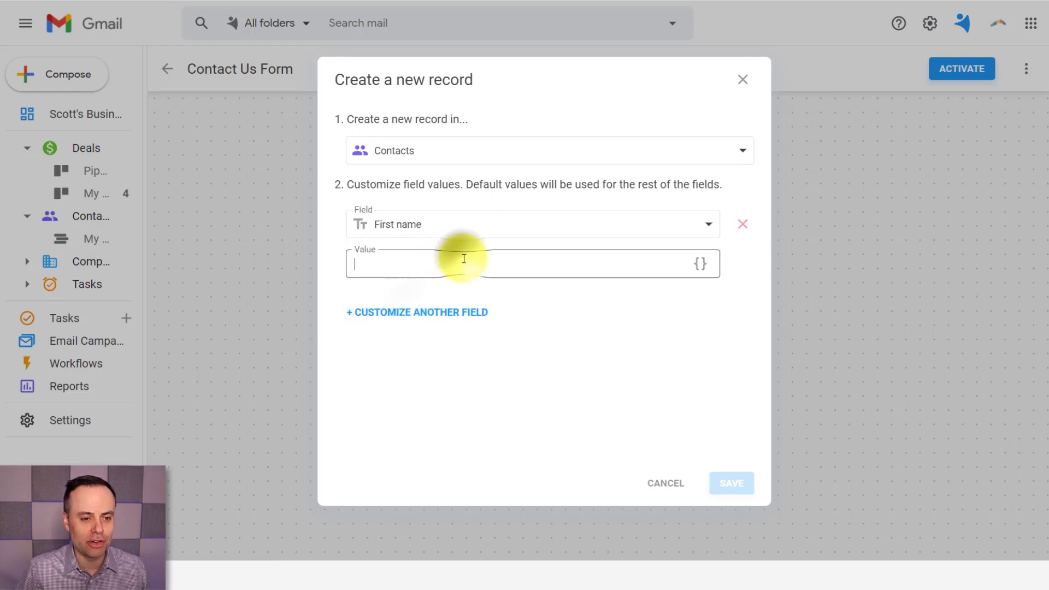
pyautogui.click(699, 267)
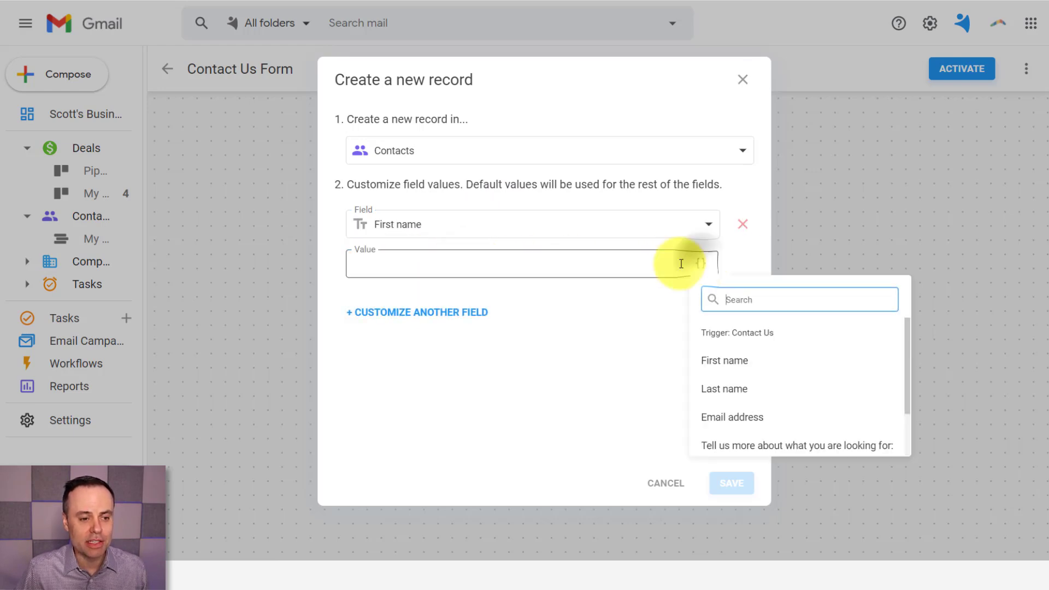
pyautogui.click(735, 366)
pyautogui.click(702, 370)
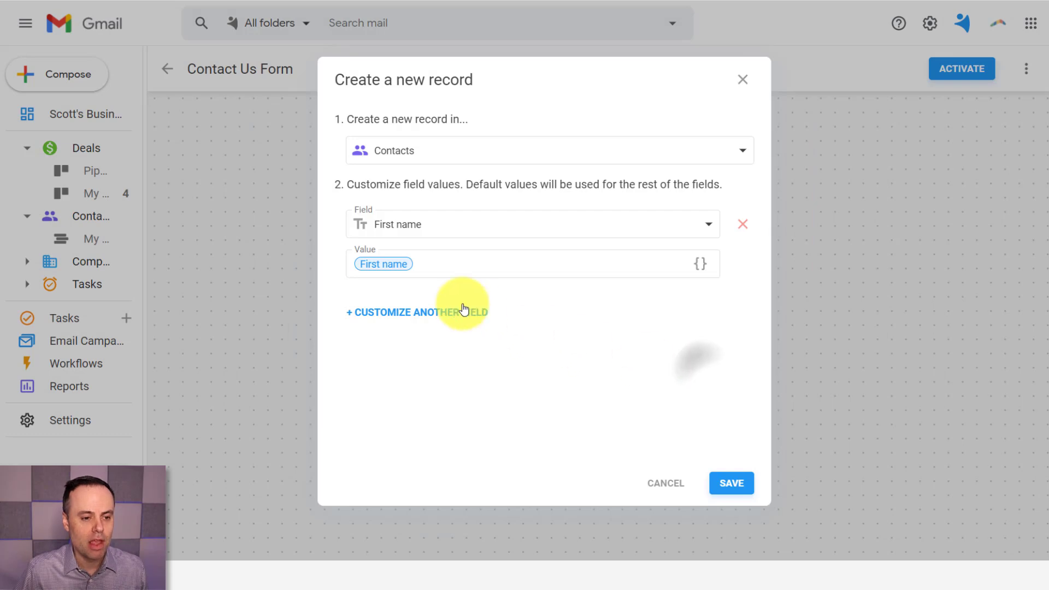
# Map the contact's Last name field to the form's Last name answer.
pyautogui.click(423, 314)
pyautogui.click(476, 328)
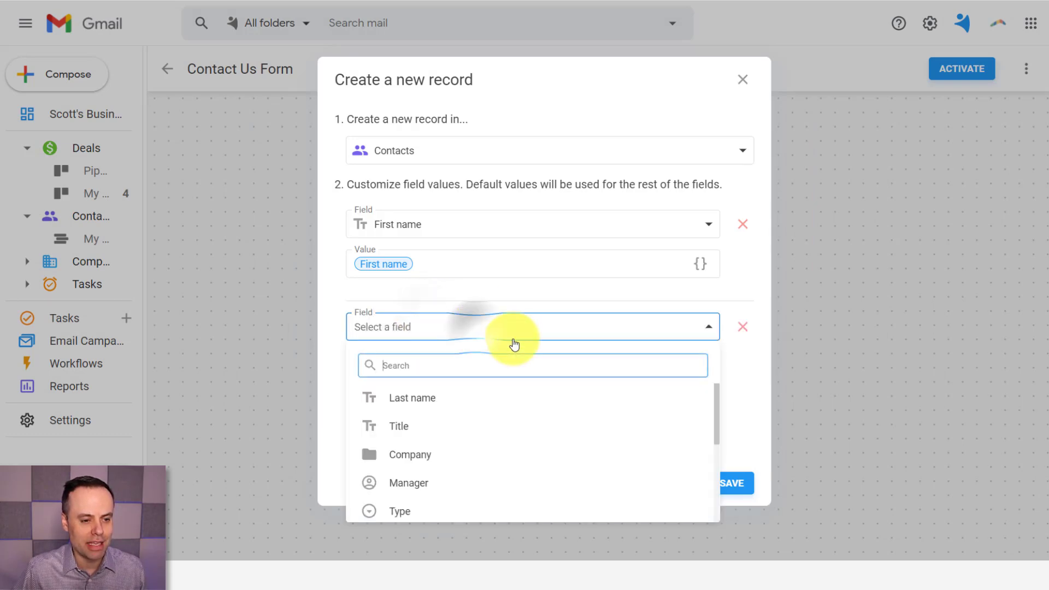
pyautogui.click(457, 403)
pyautogui.click(700, 365)
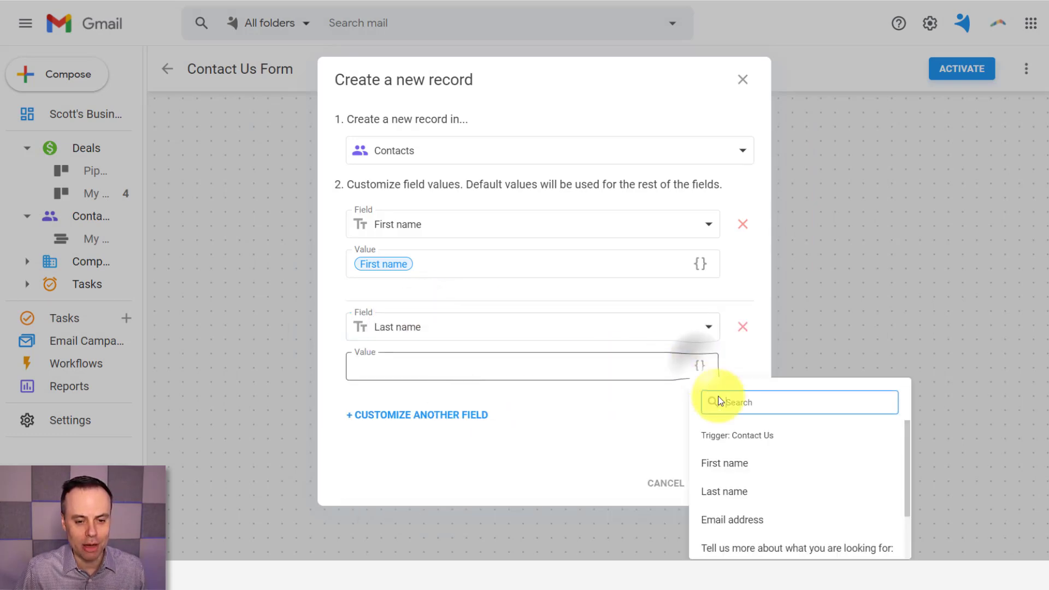
pyautogui.click(729, 483)
pyautogui.click(720, 374)
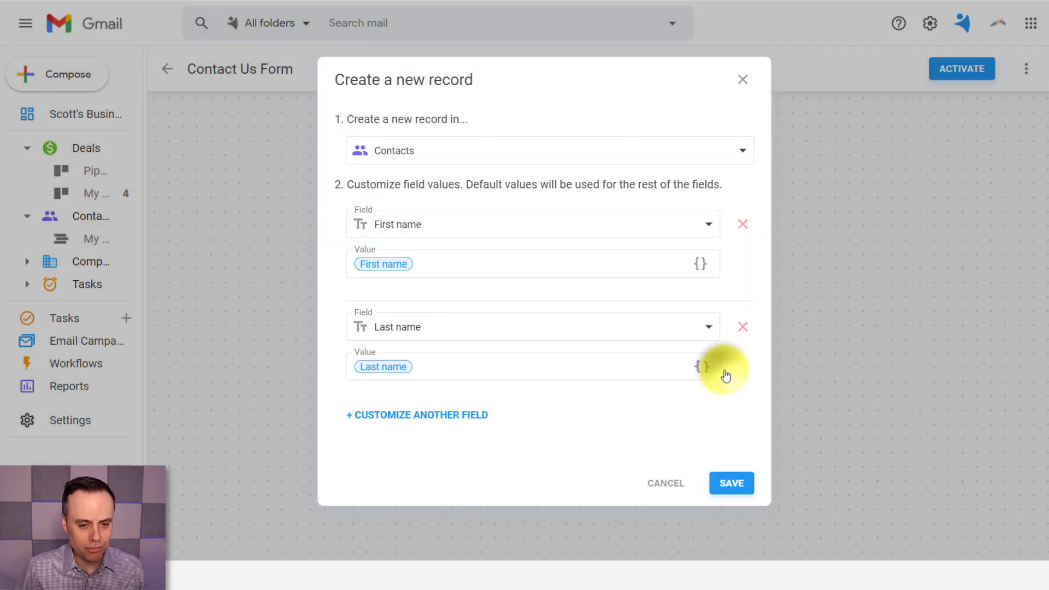
# Map Email to the form's Email address answer and save the create-record step.
pyautogui.click(426, 415)
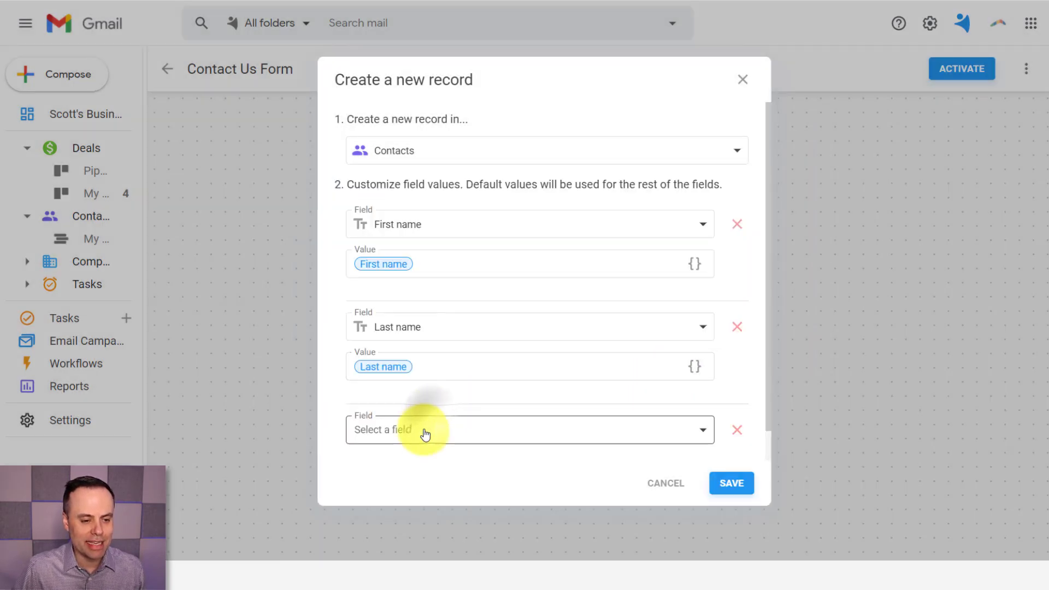
pyautogui.click(424, 431)
pyautogui.click(421, 399)
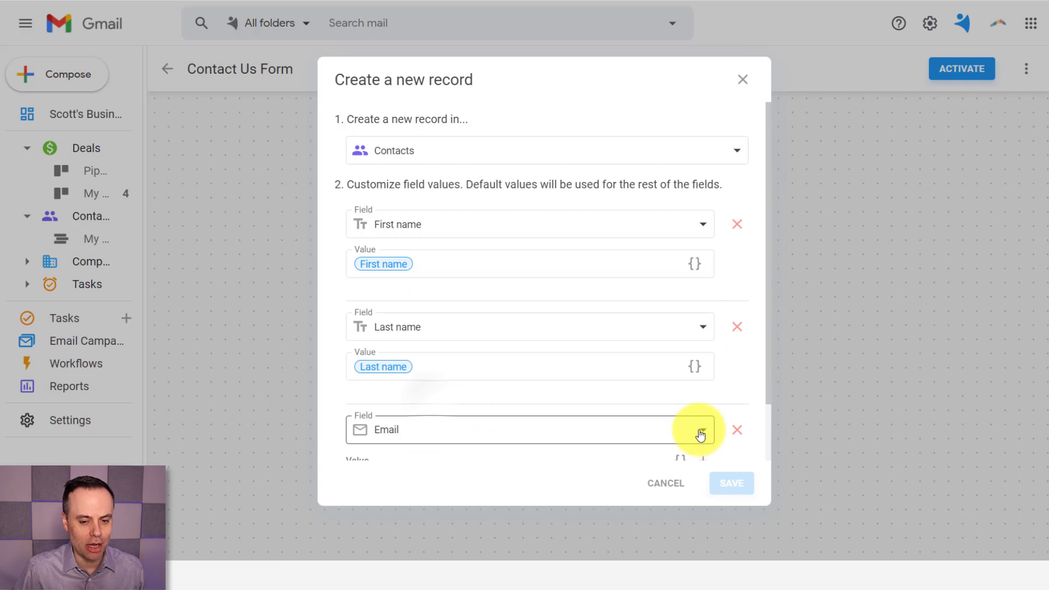
pyautogui.scroll(-2, 684, 415)
pyautogui.click(678, 397)
pyautogui.click(727, 343)
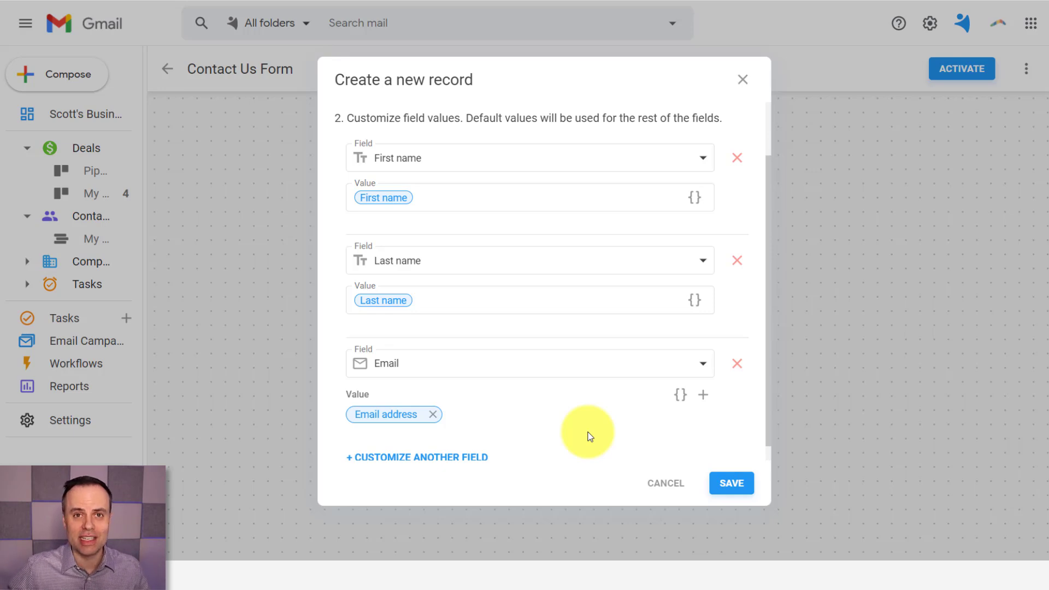
pyautogui.click(734, 482)
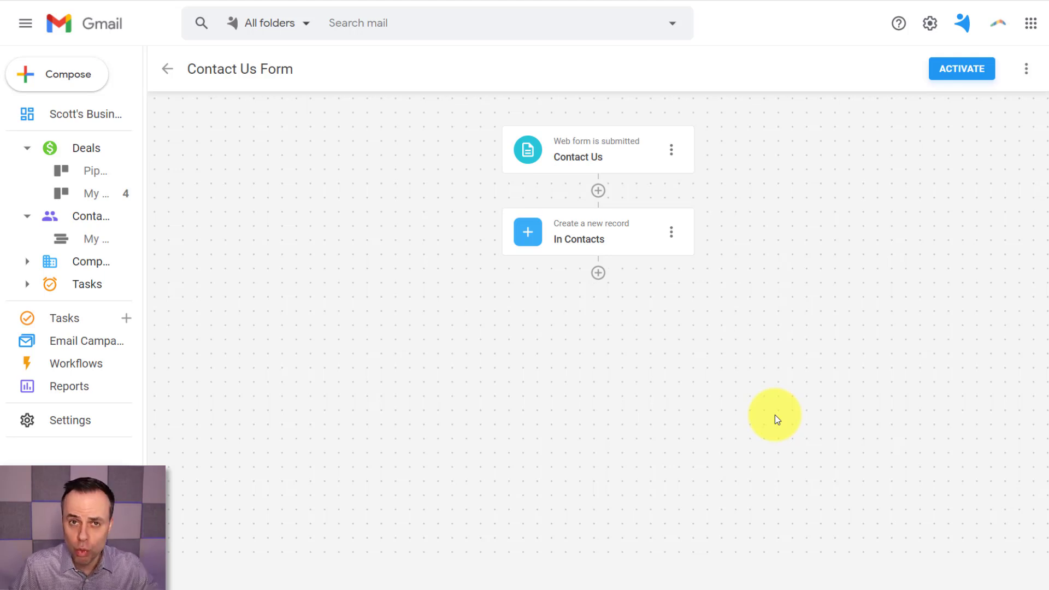
# Split the workflow into two branches after the Contacts step and start a new action under Branch A.
pyautogui.click(599, 274)
pyautogui.scroll(-3, 603, 280)
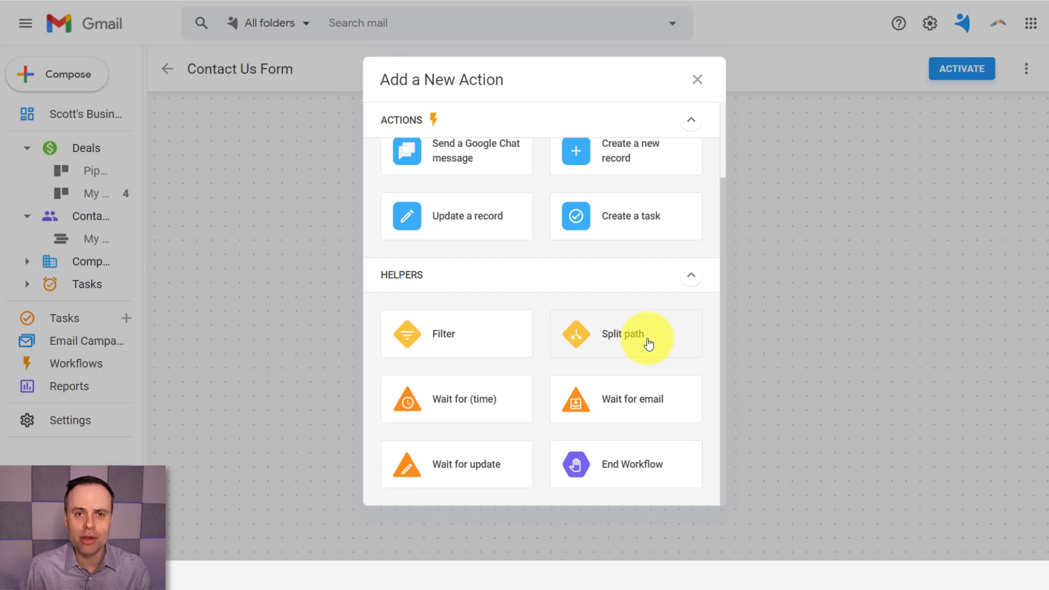
pyautogui.click(649, 343)
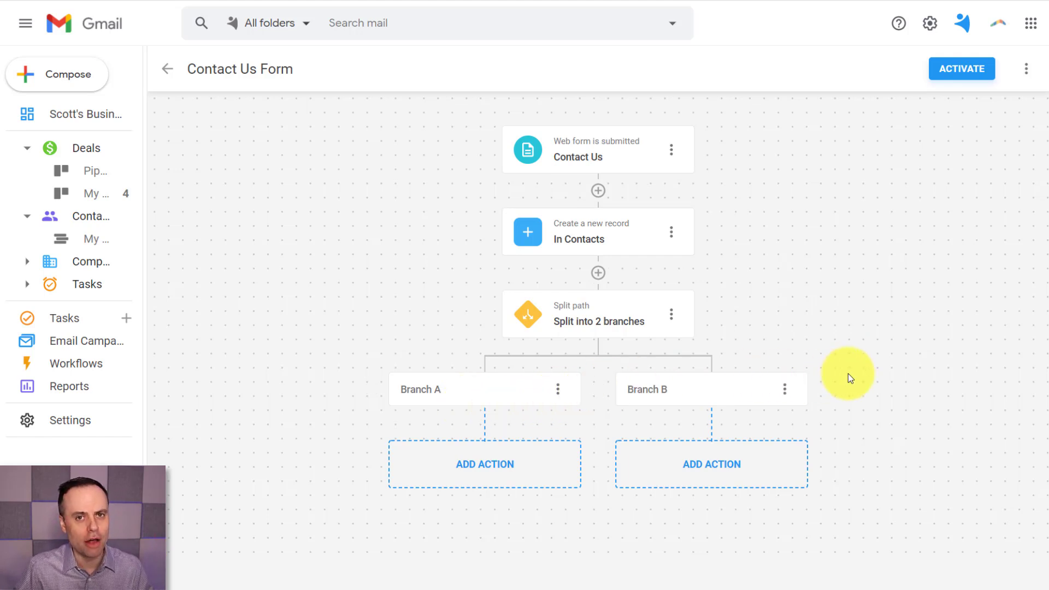
pyautogui.click(487, 466)
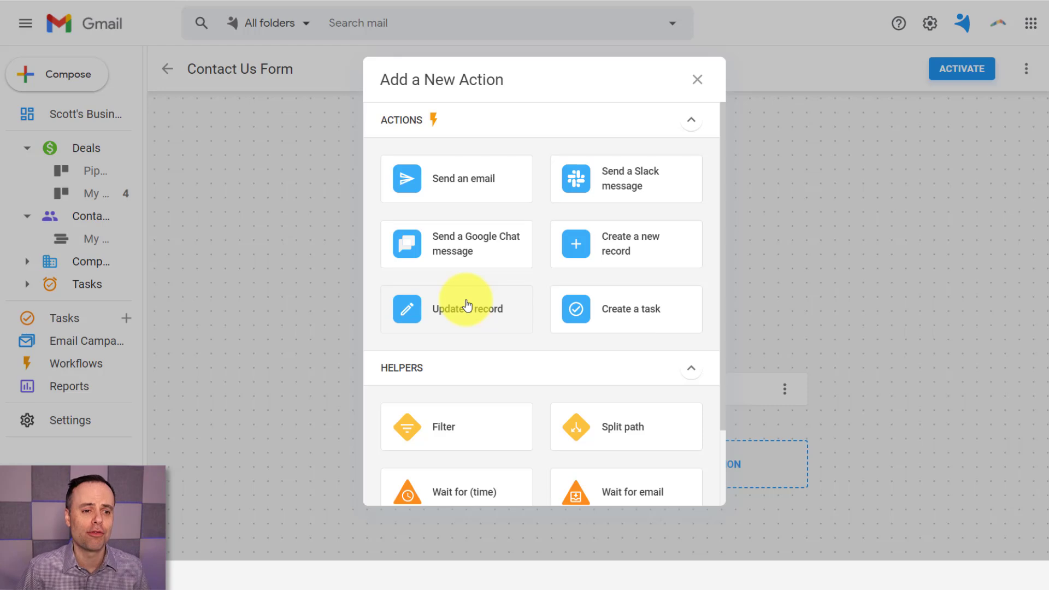
# Add and save a 'Welcome!' email to the form's Email address as Branch A's first step.
pyautogui.click(468, 176)
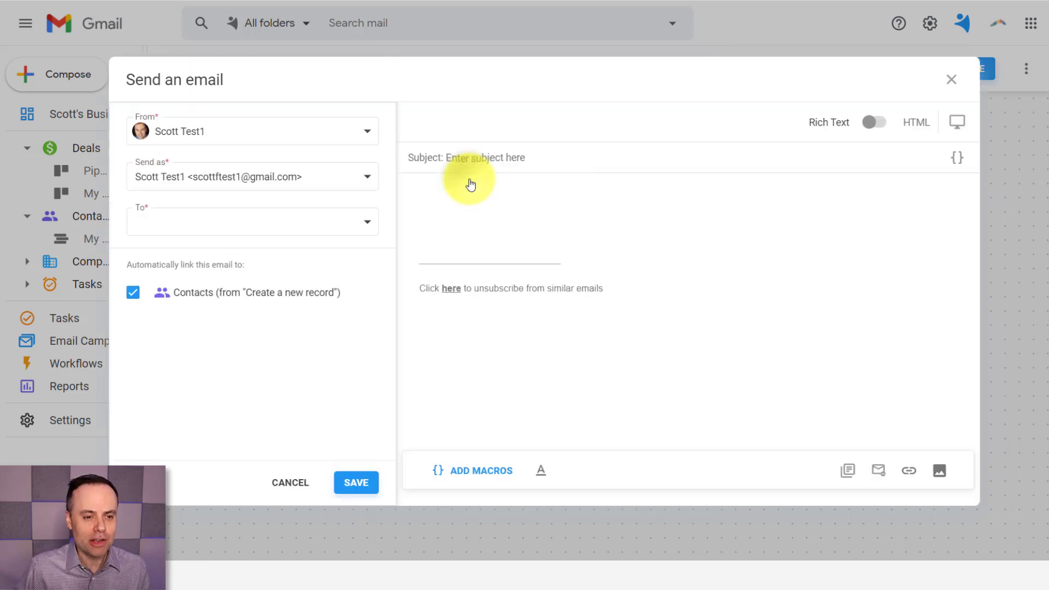
pyautogui.click(366, 214)
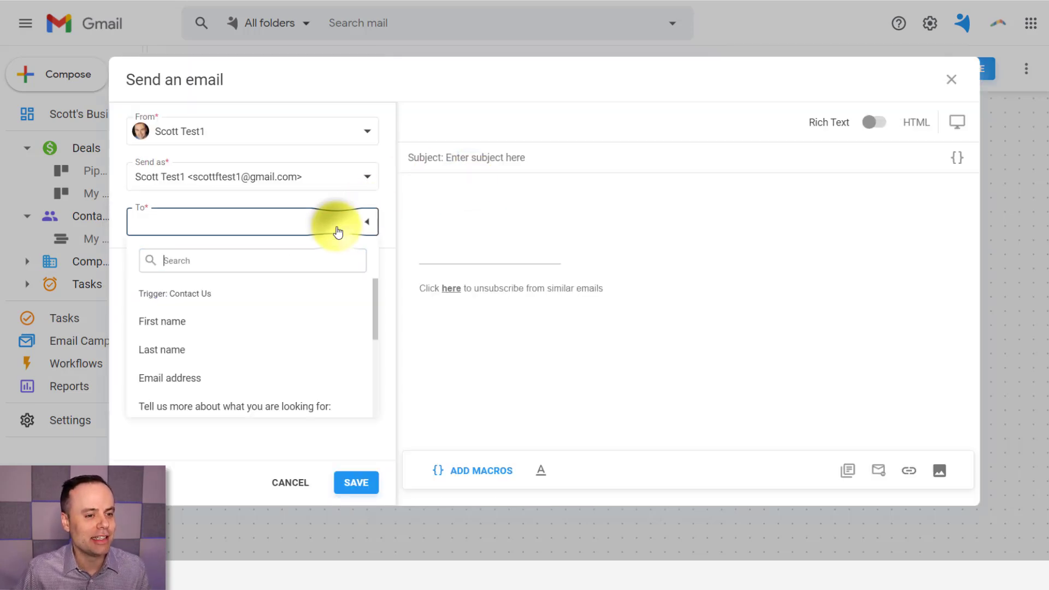
pyautogui.click(172, 375)
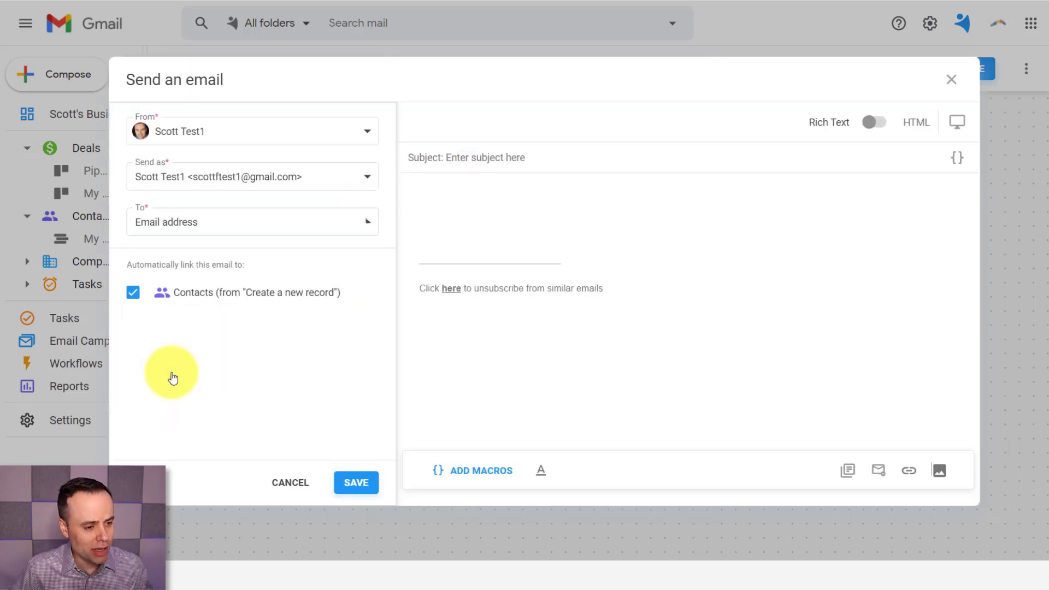
pyautogui.click(533, 159)
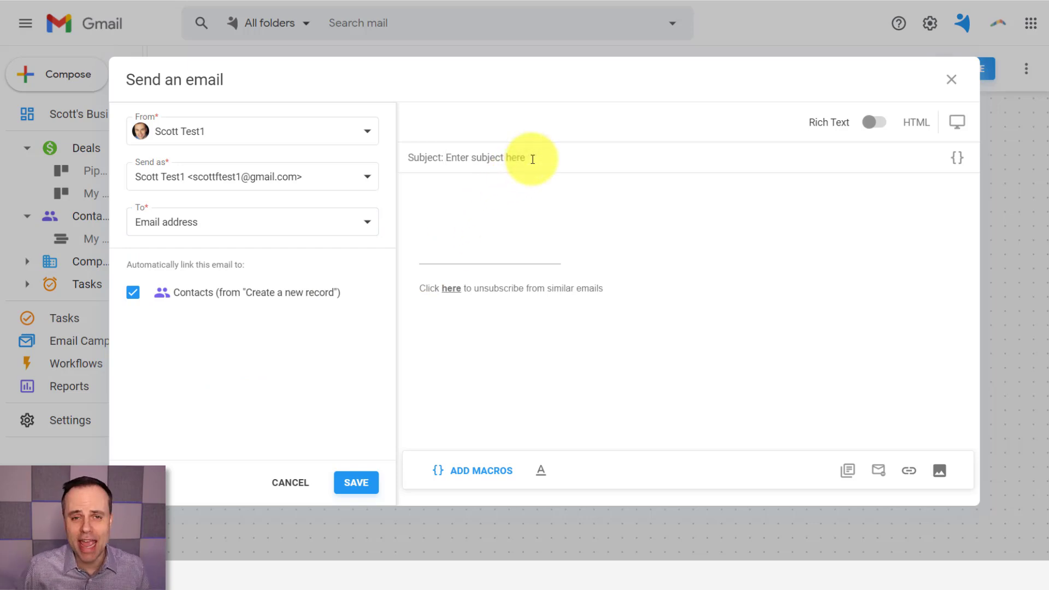
pyautogui.write('Welcome!')
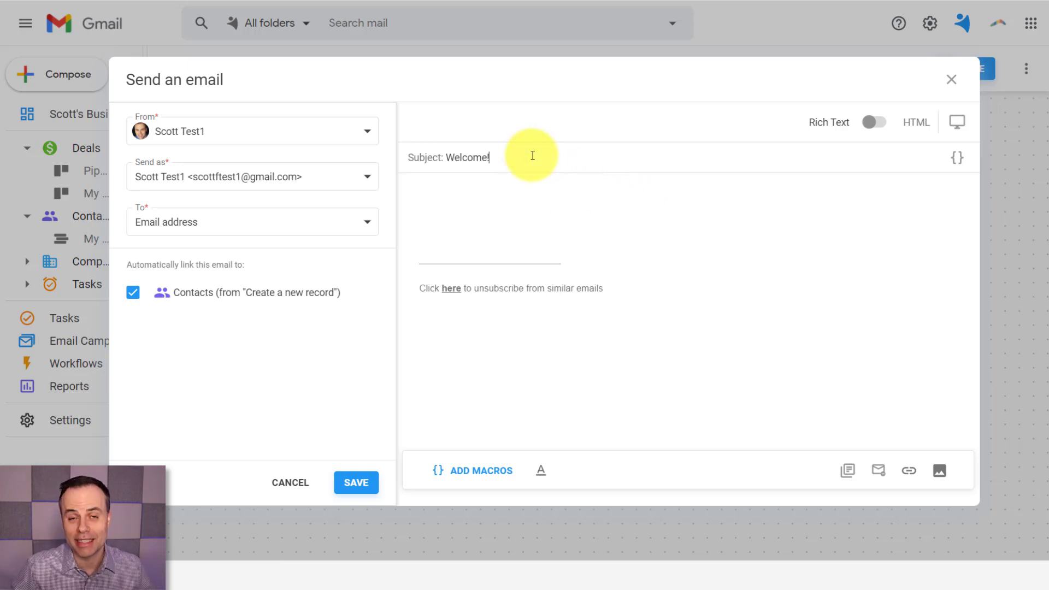
pyautogui.click(506, 185)
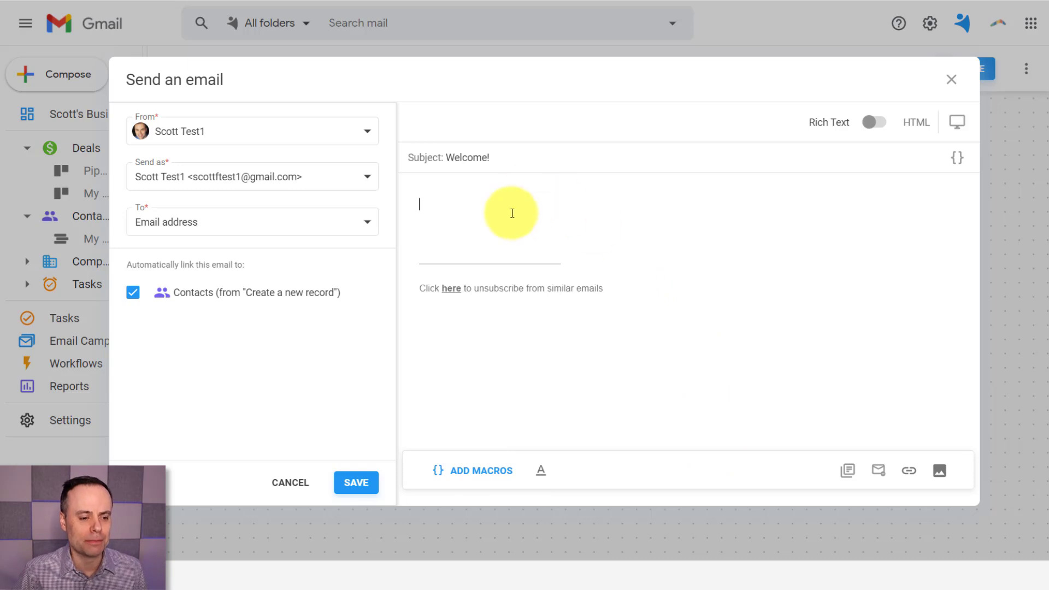
pyautogui.click(354, 483)
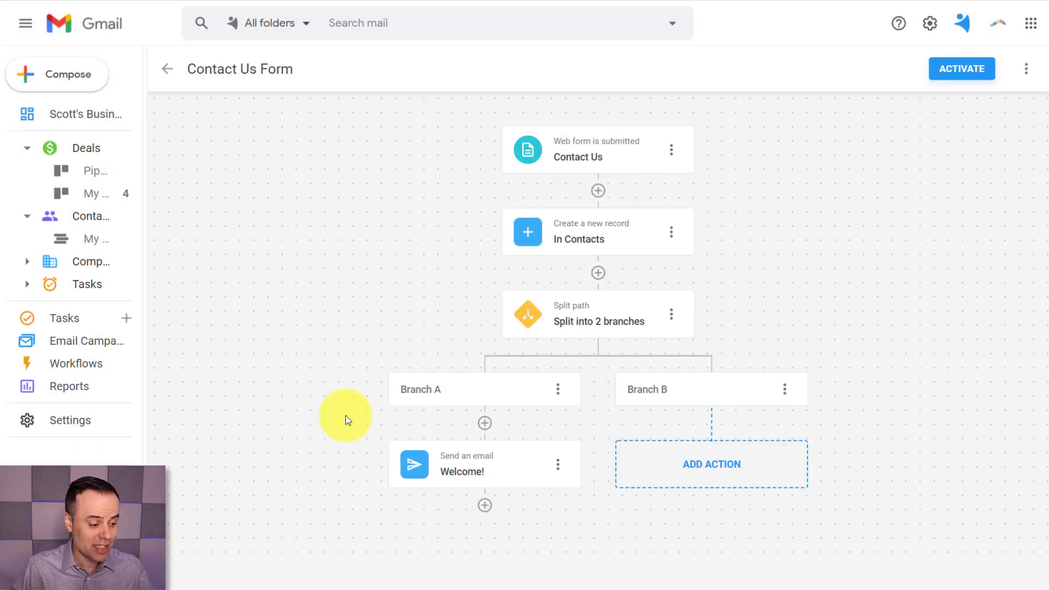
# Add and save a Wait for 2 days step after the Welcome! email.
pyautogui.click(486, 506)
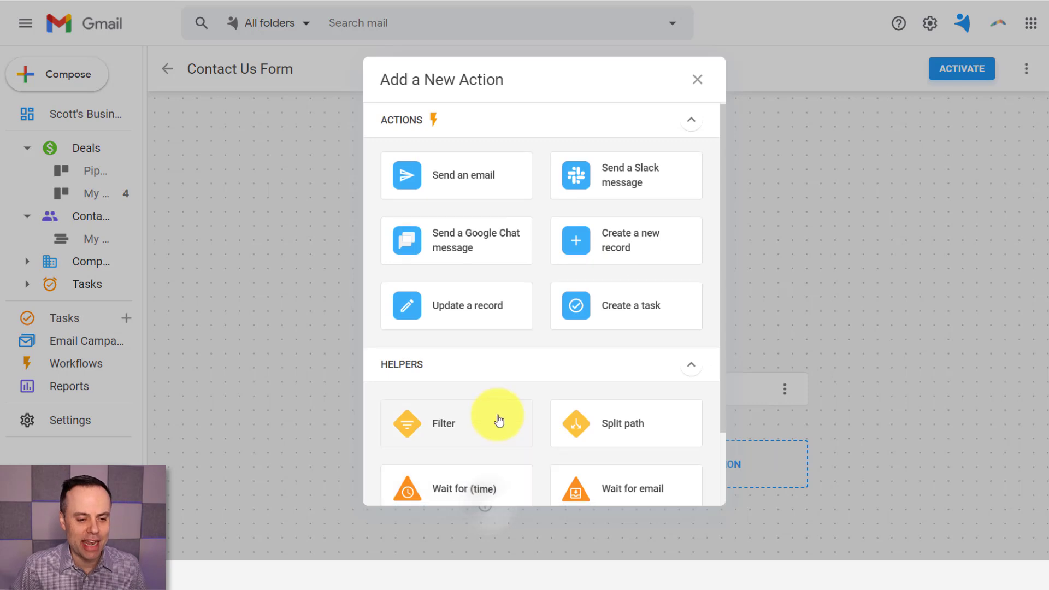
pyautogui.scroll(-2, 470, 410)
pyautogui.click(458, 405)
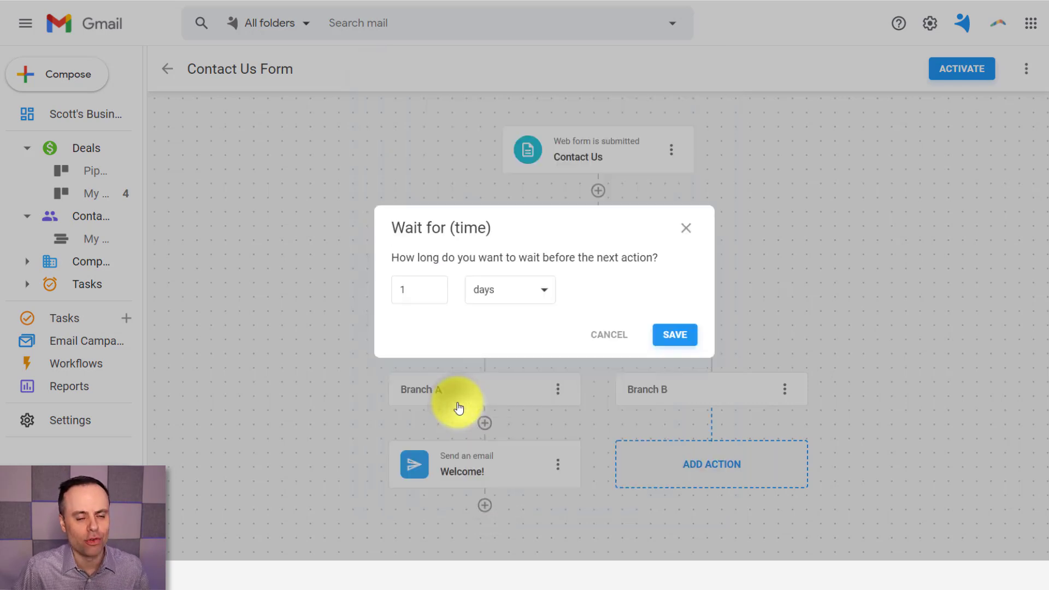
pyautogui.click(435, 287)
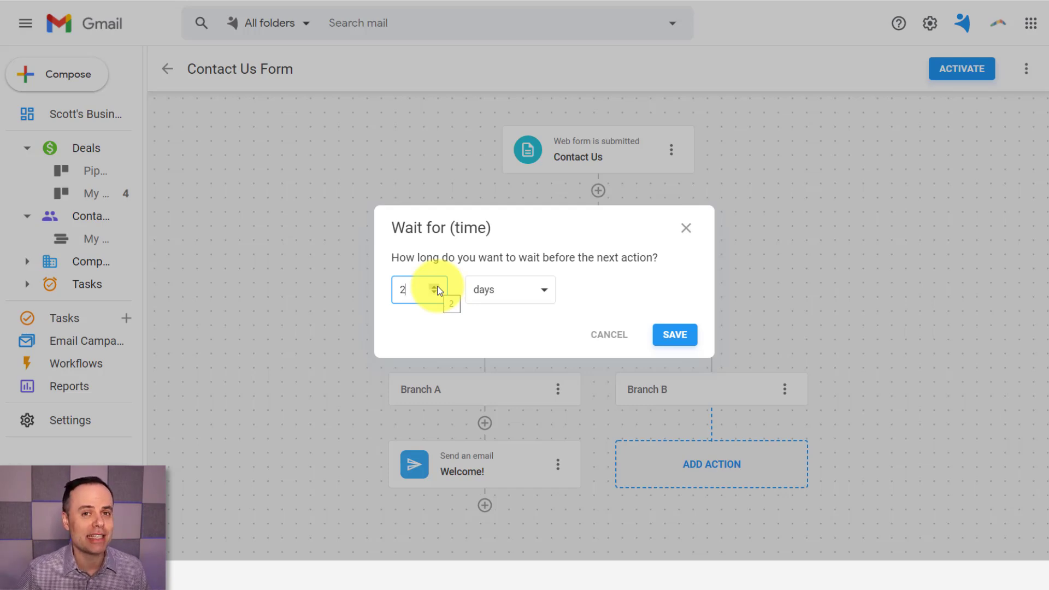
pyautogui.click(674, 334)
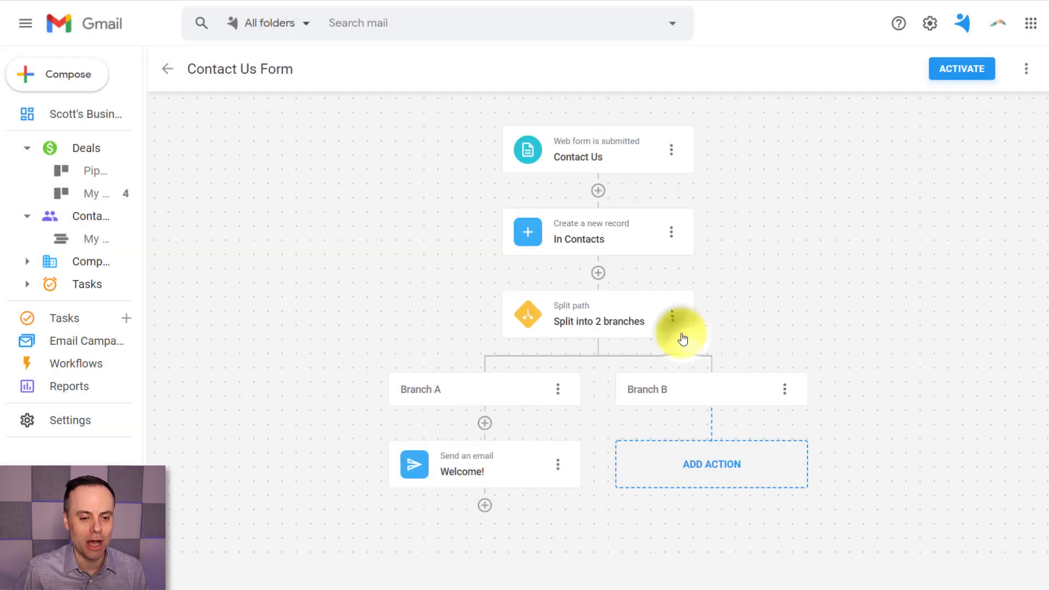
pyautogui.scroll(-2, 498, 393)
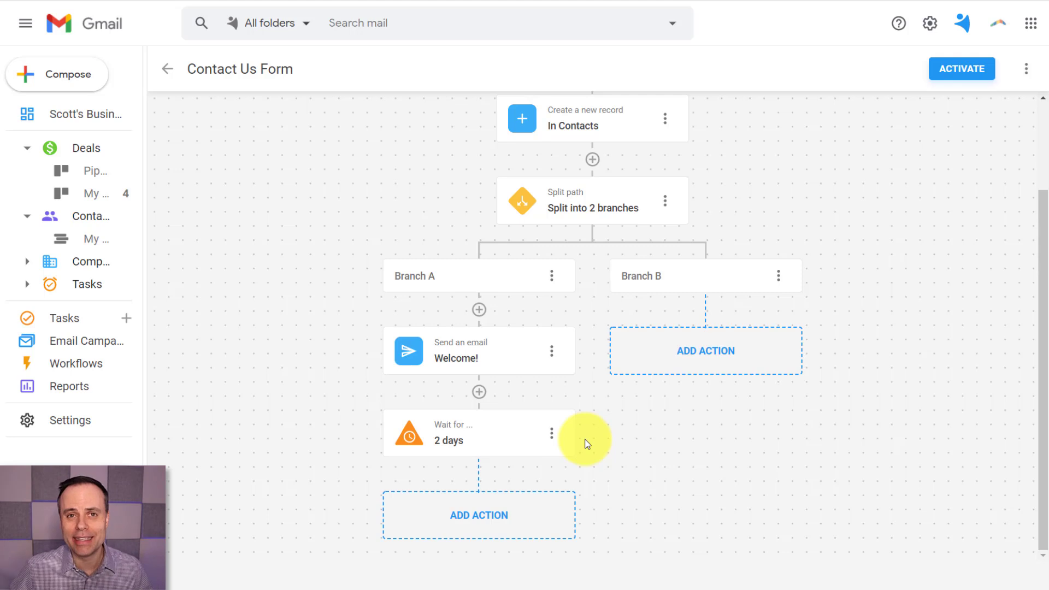
# Add a new-message email (not a reply) with subject 'I think you may like what we have...' after the wait.
pyautogui.click(477, 524)
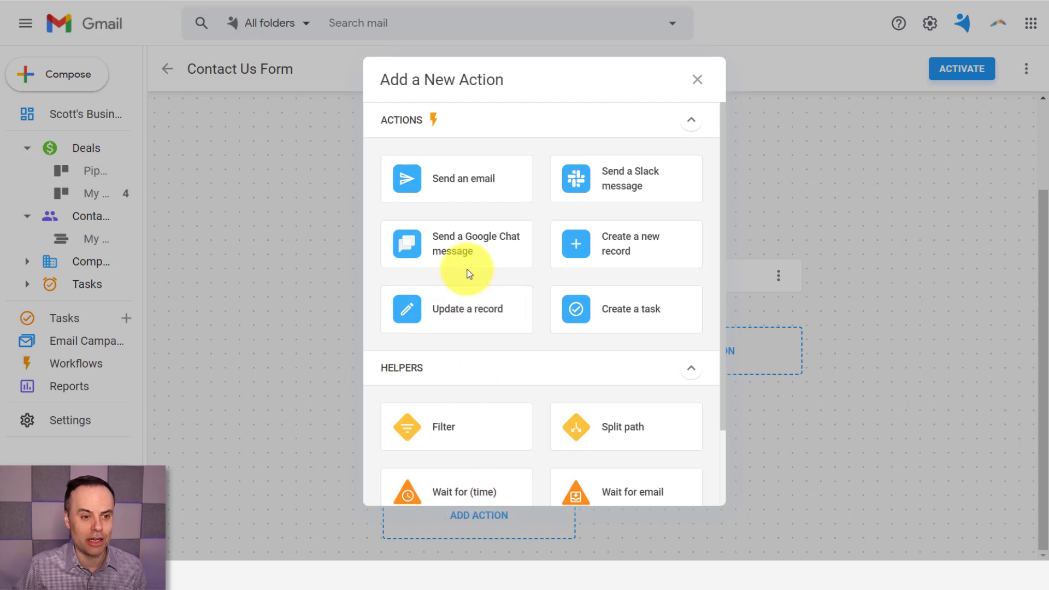
pyautogui.click(452, 181)
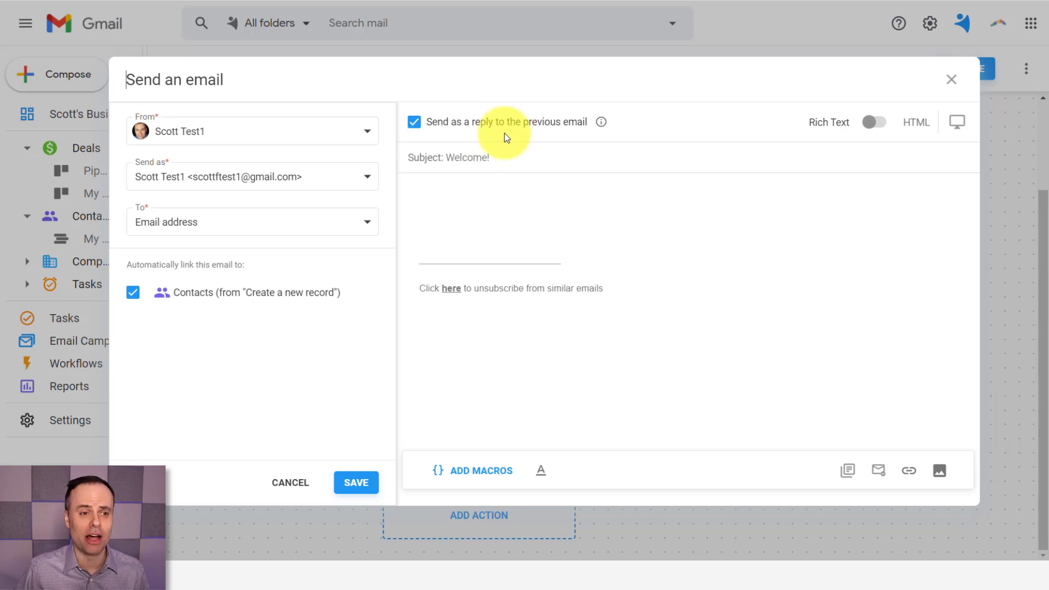
pyautogui.click(413, 121)
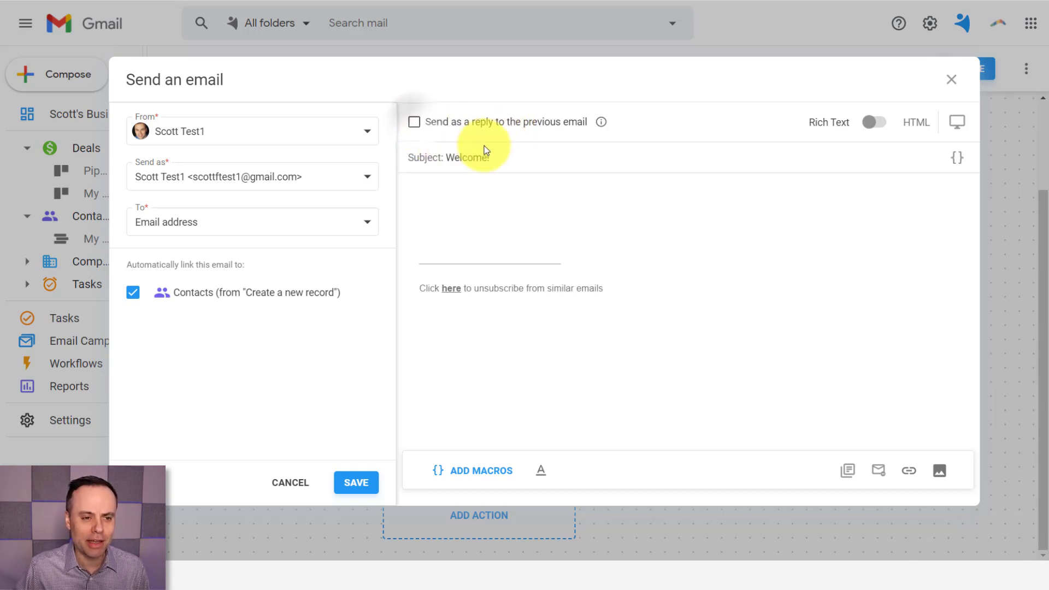
pyautogui.moveTo(499, 155); pyautogui.dragTo(437, 154)
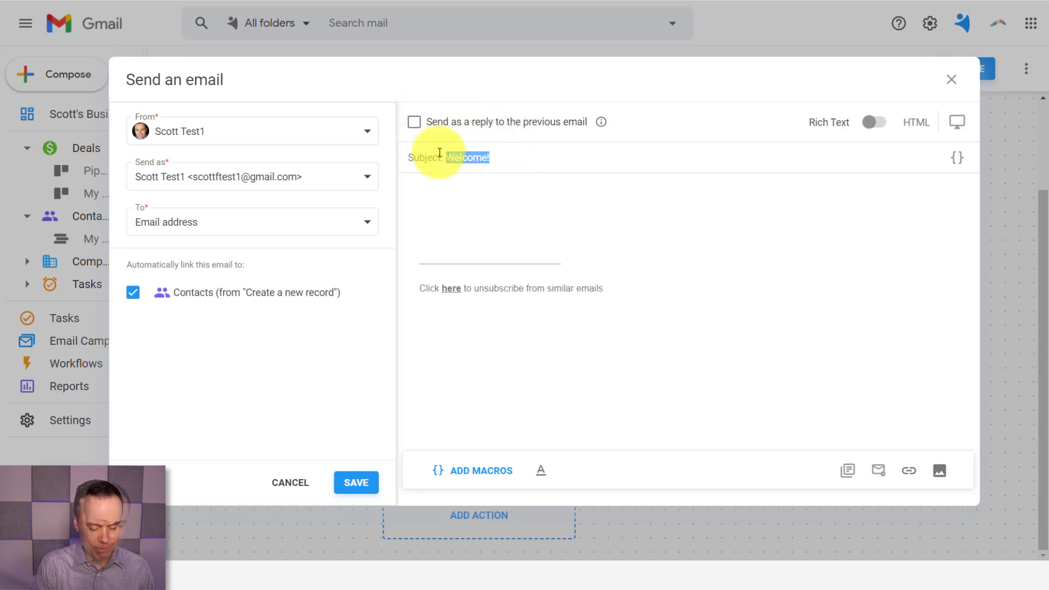
pyautogui.write('I think you may li')
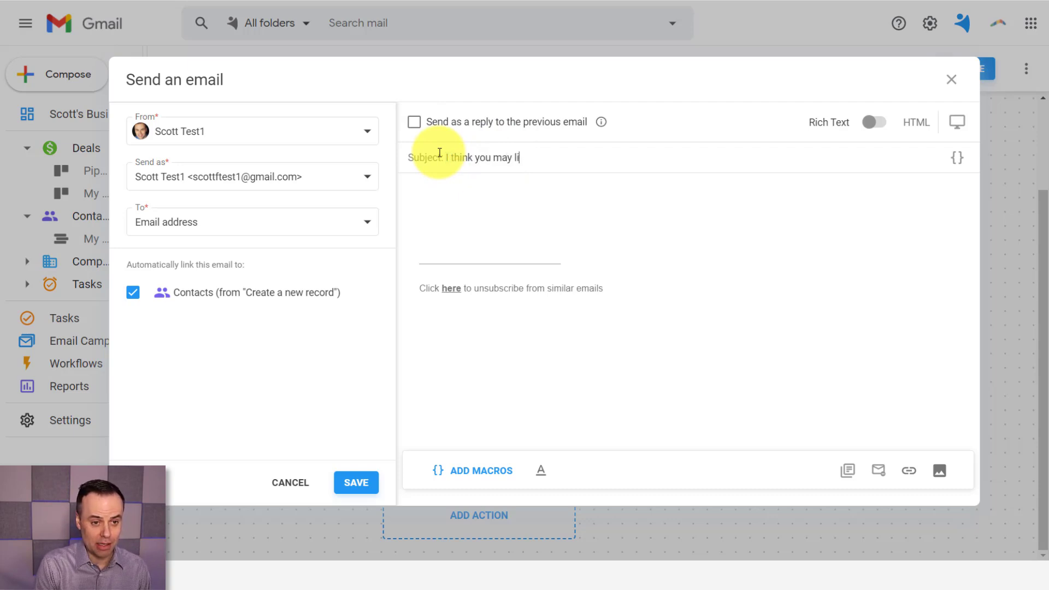
pyautogui.write('ke what we have')
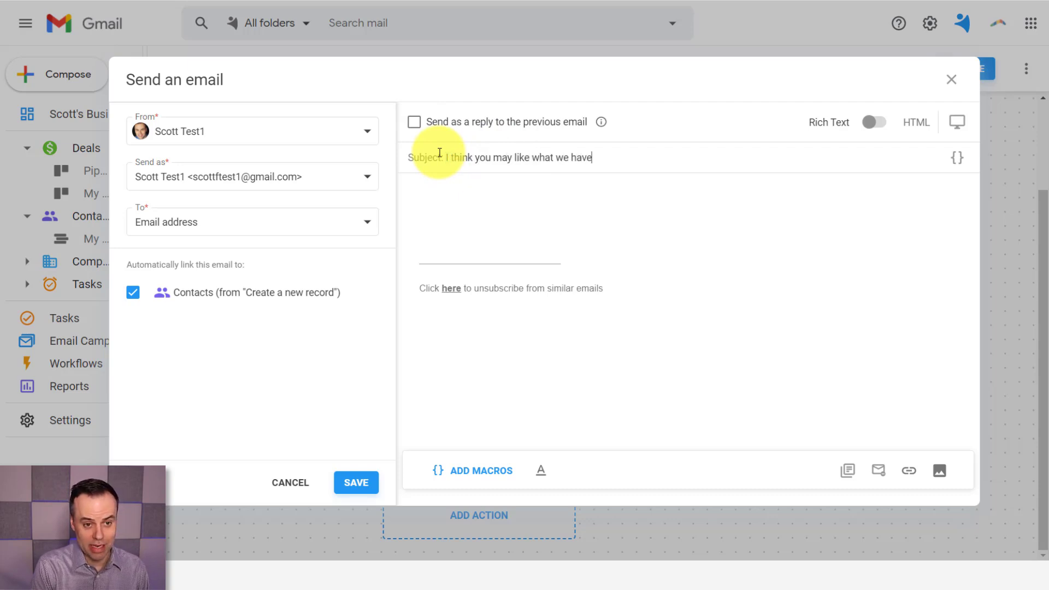
pyautogui.write('...')
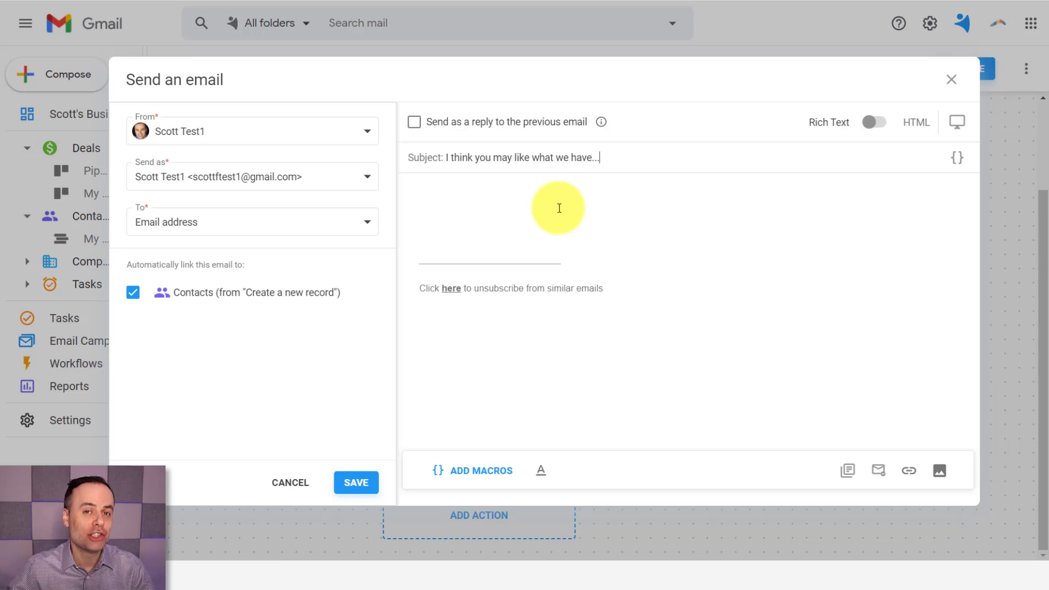
pyautogui.click(355, 484)
# Close Branch A with an End Workflow step after the follow-up email.
pyautogui.scroll(-1, 683, 438)
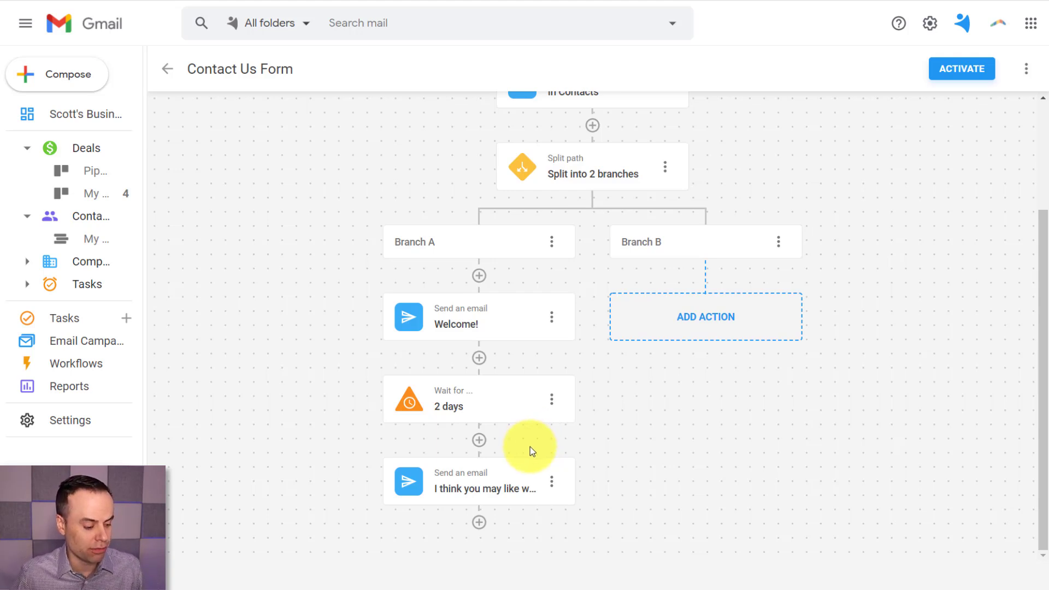
pyautogui.click(480, 523)
pyautogui.scroll(-3, 571, 401)
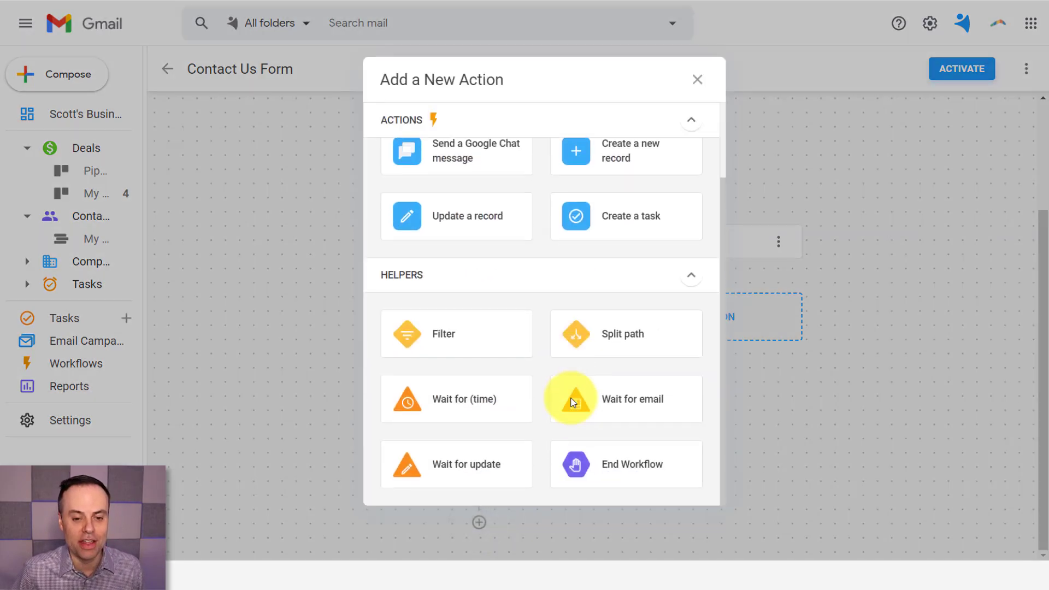
pyautogui.click(622, 464)
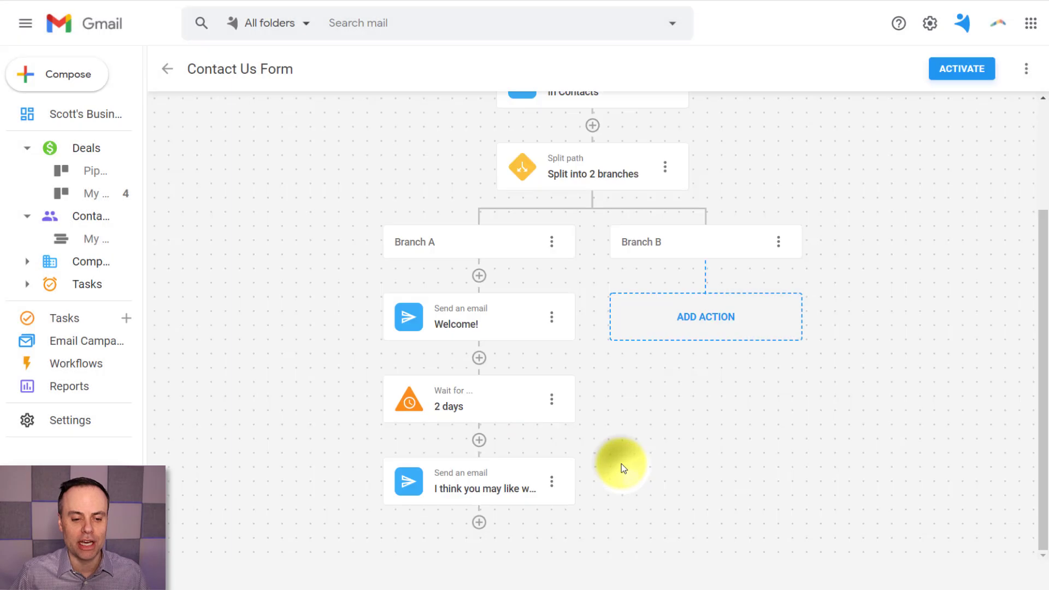
pyautogui.scroll(-1, 519, 395)
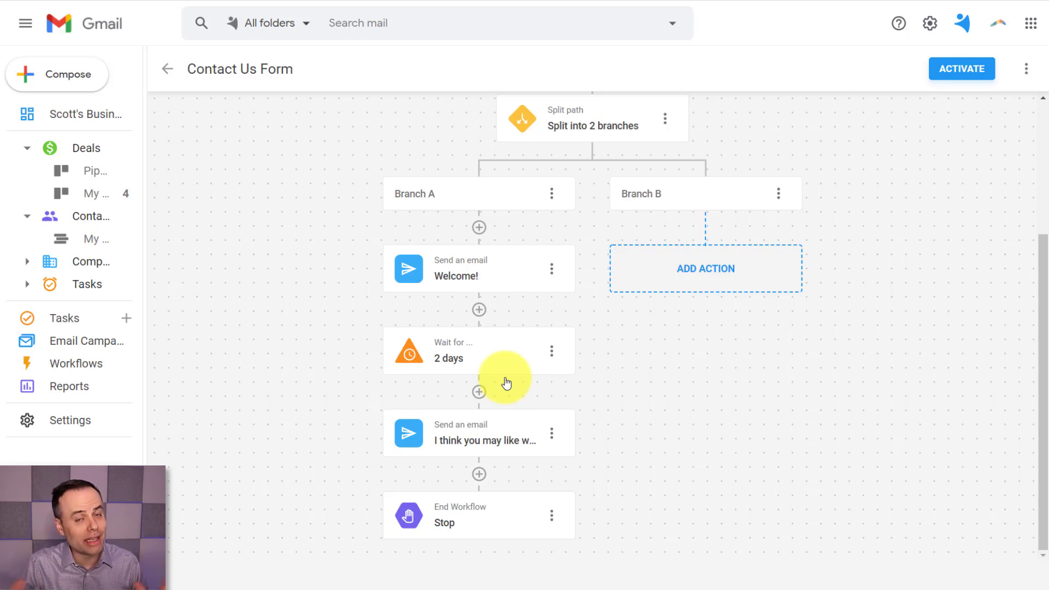
# Start Branch B with a Wait for email step that also counts previously received emails.
pyautogui.click(718, 278)
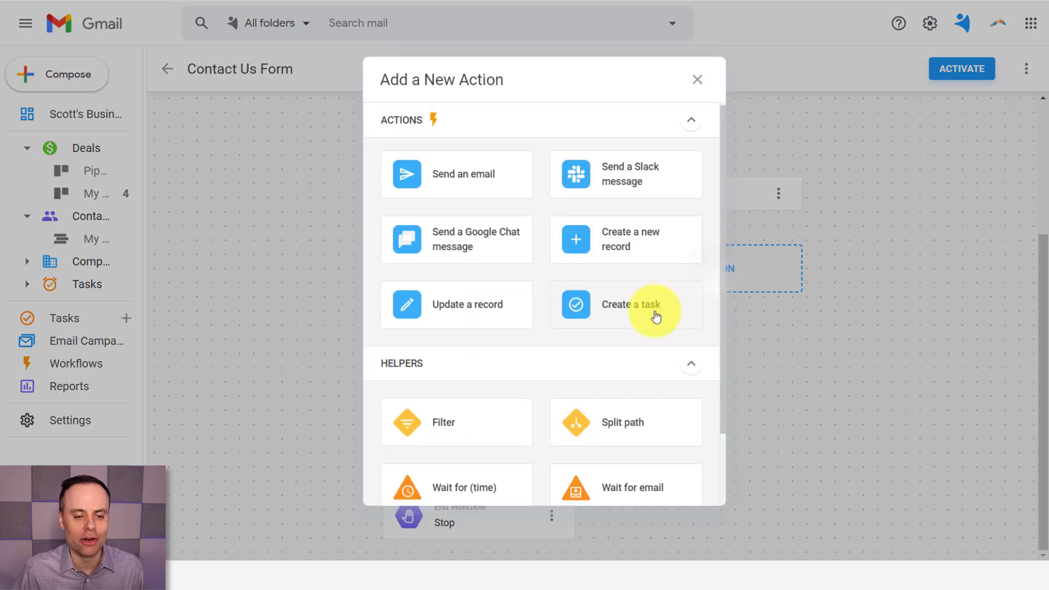
pyautogui.scroll(-1, 656, 317)
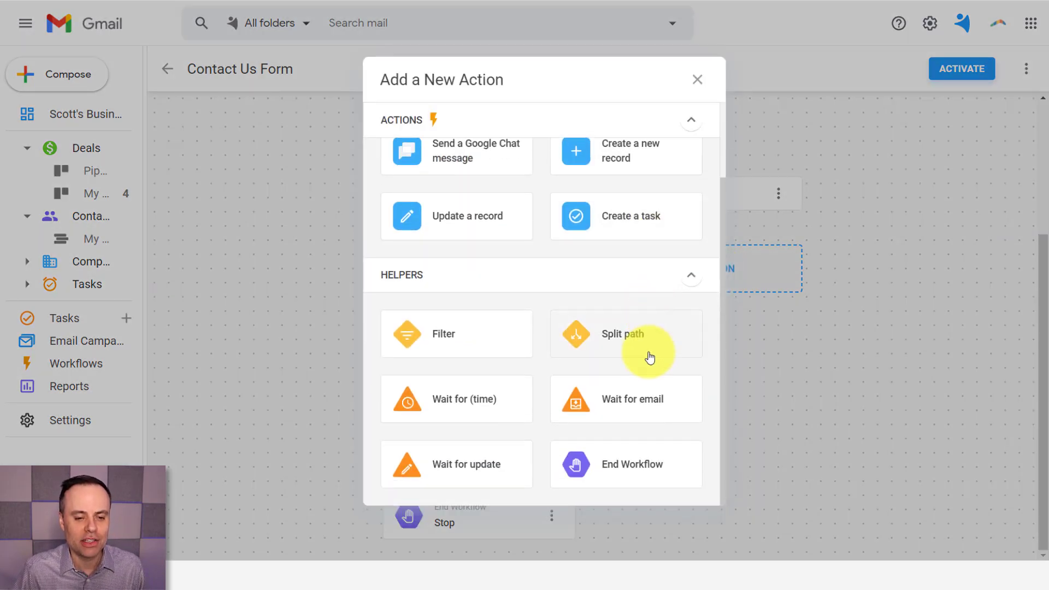
pyautogui.click(627, 403)
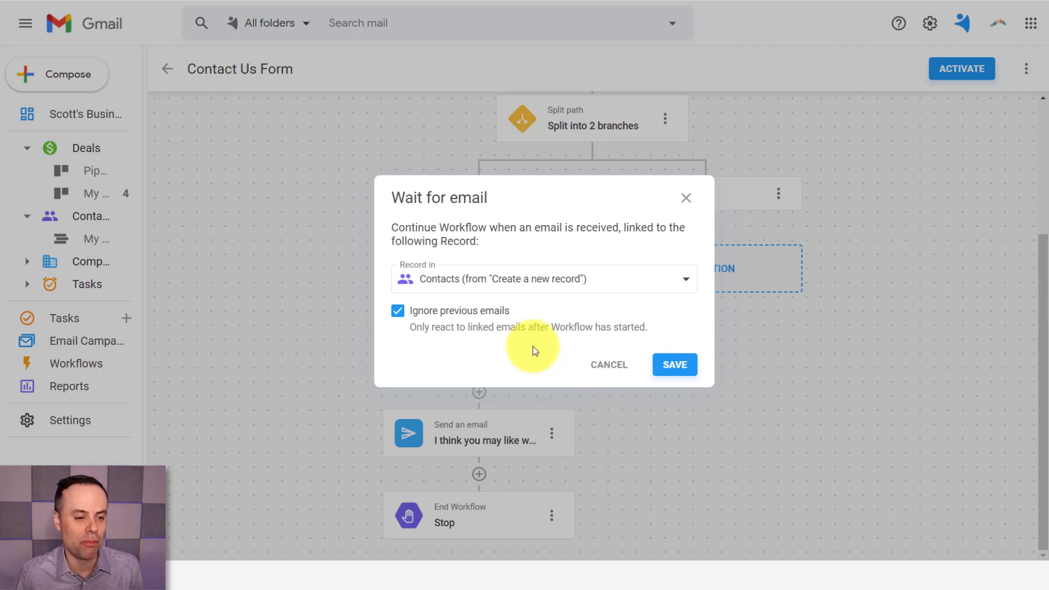
pyautogui.click(397, 310)
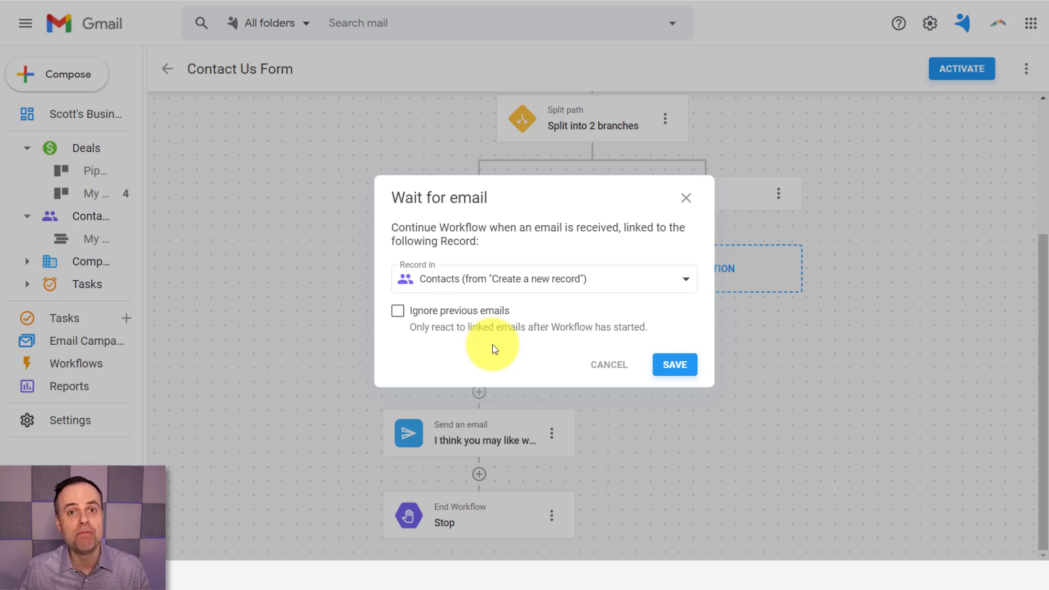
pyautogui.click(676, 366)
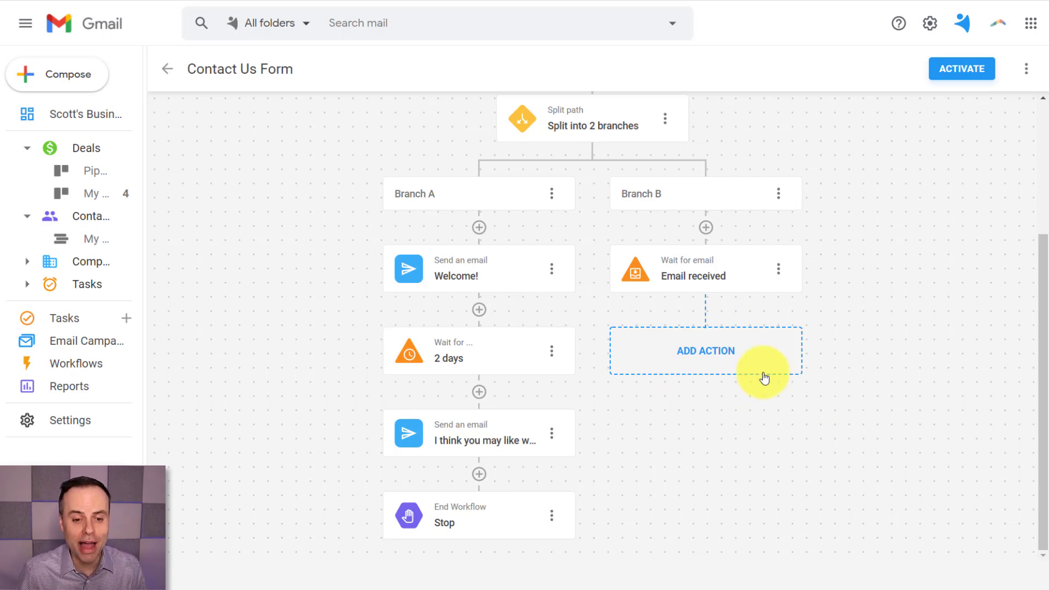
# Add an Update a record step that sets the contact's Type field to Lead.
pyautogui.click(715, 359)
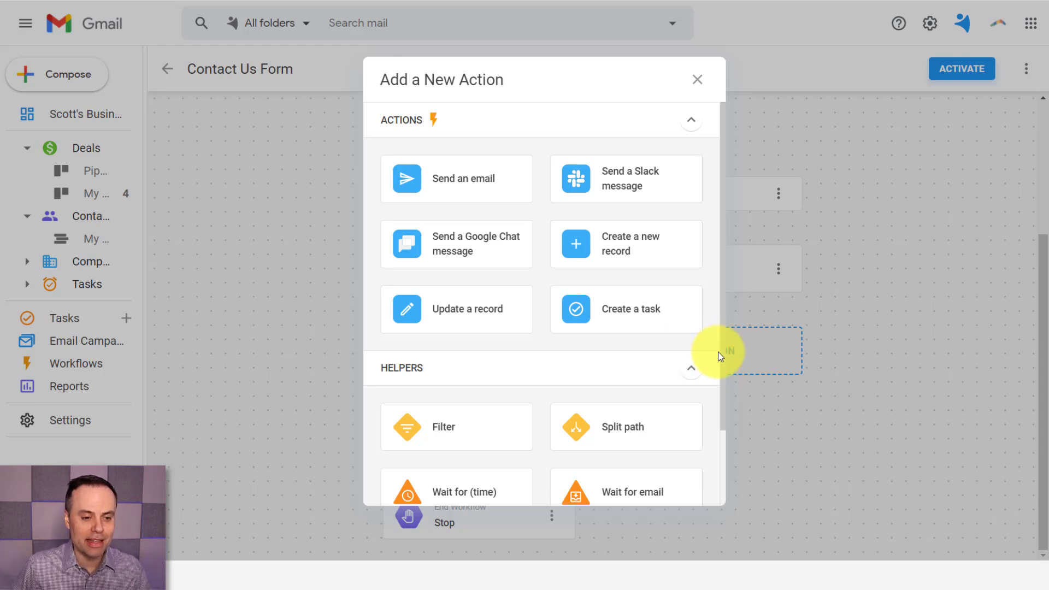
pyautogui.click(474, 321)
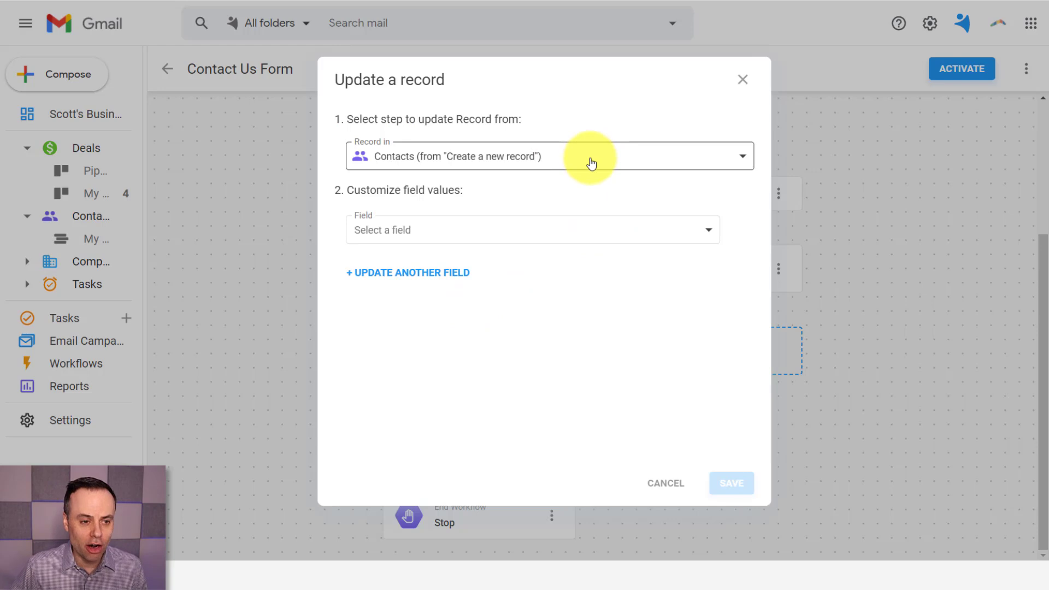
pyautogui.click(508, 232)
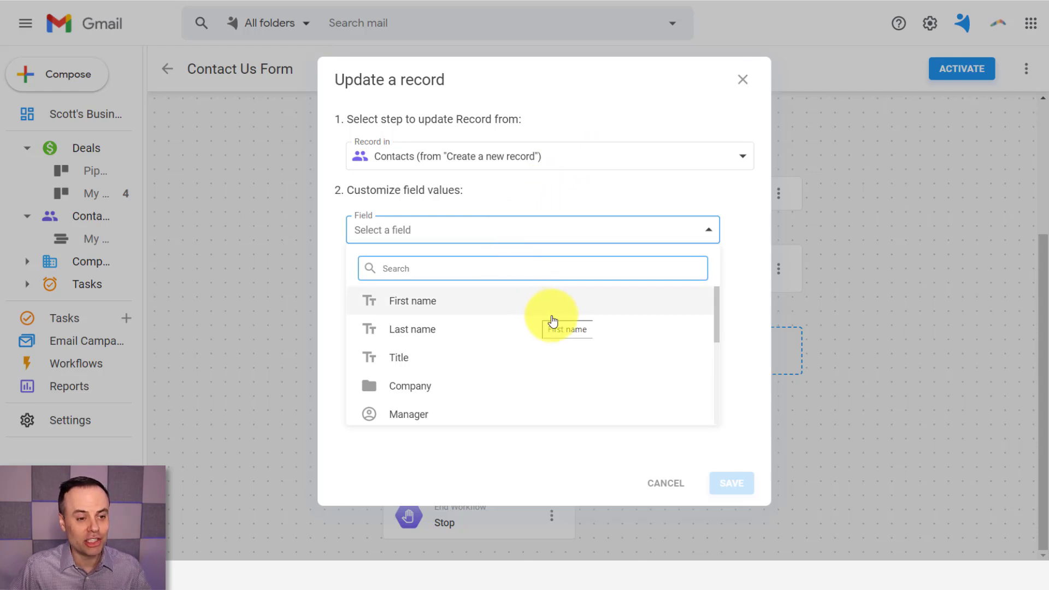
pyautogui.scroll(-5, 559, 327)
pyautogui.scroll(3, 559, 327)
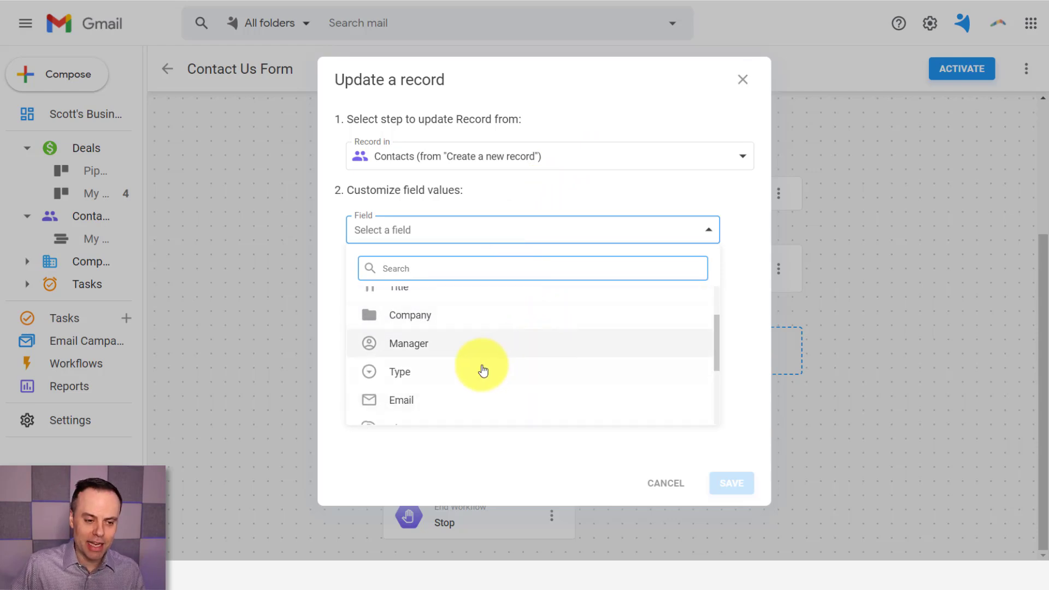
pyautogui.click(431, 371)
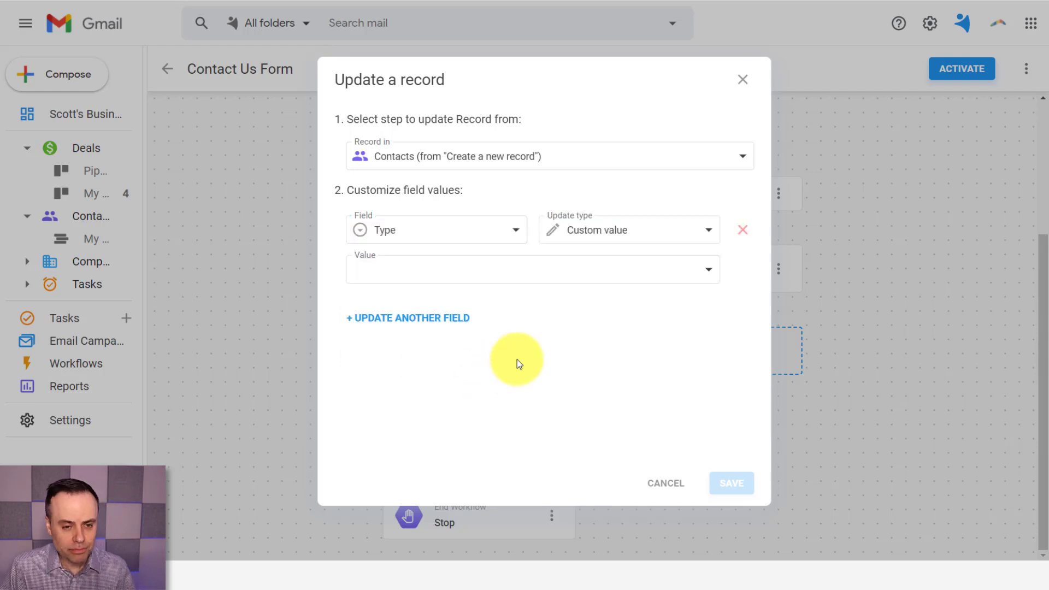
pyautogui.click(503, 281)
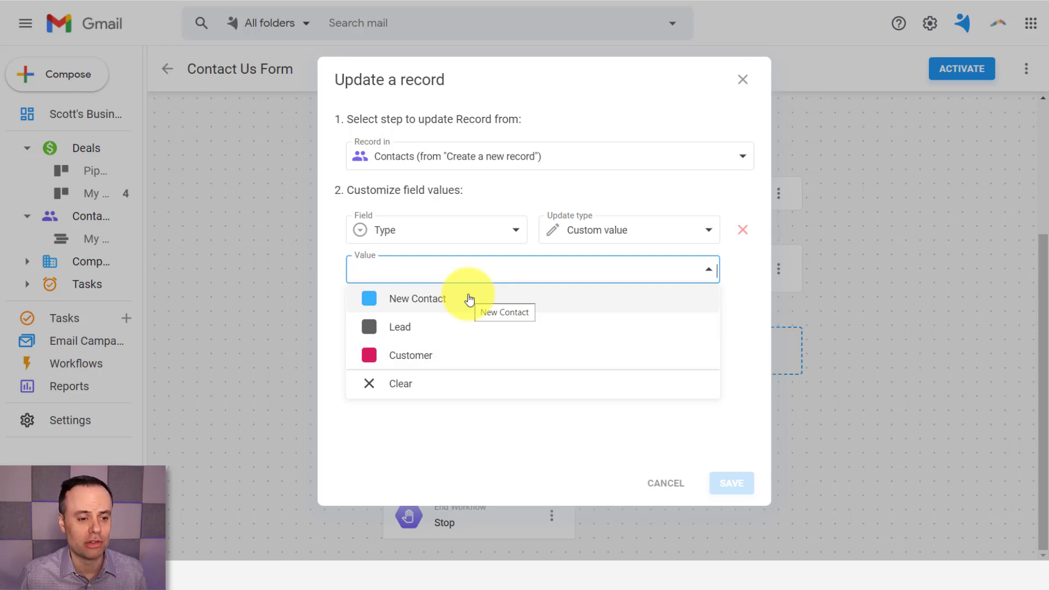
pyautogui.click(444, 328)
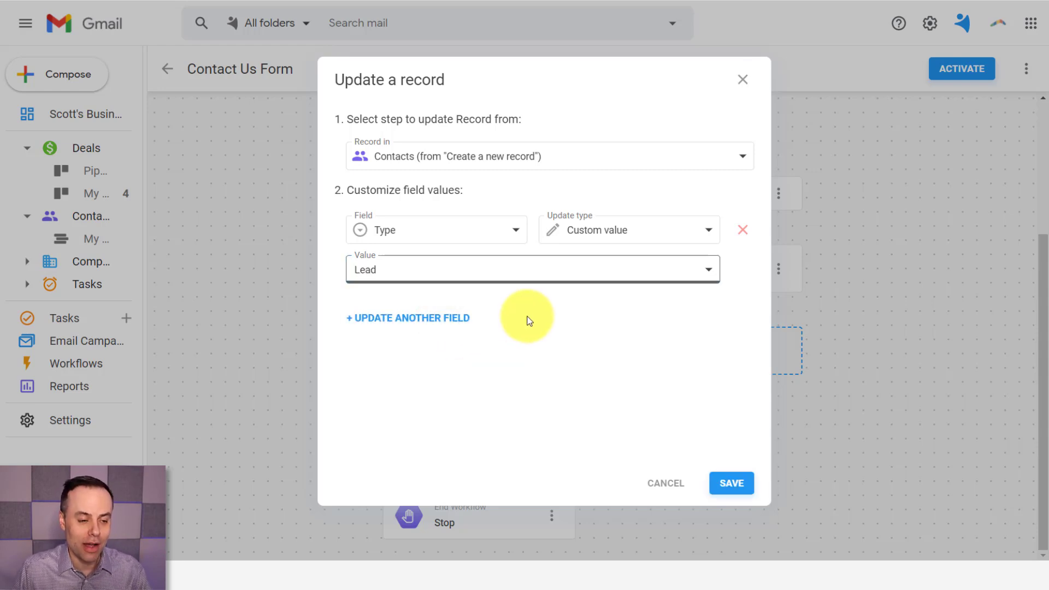
pyautogui.click(731, 485)
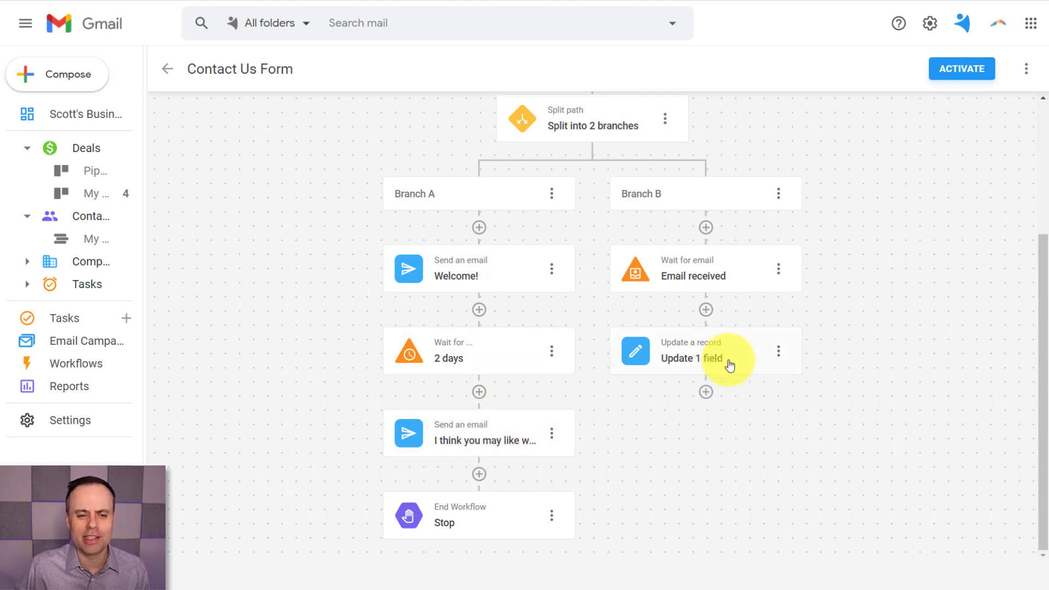
# Rename the record-update step to 'Update Type to Lead'.
pyautogui.click(777, 351)
pyautogui.click(741, 307)
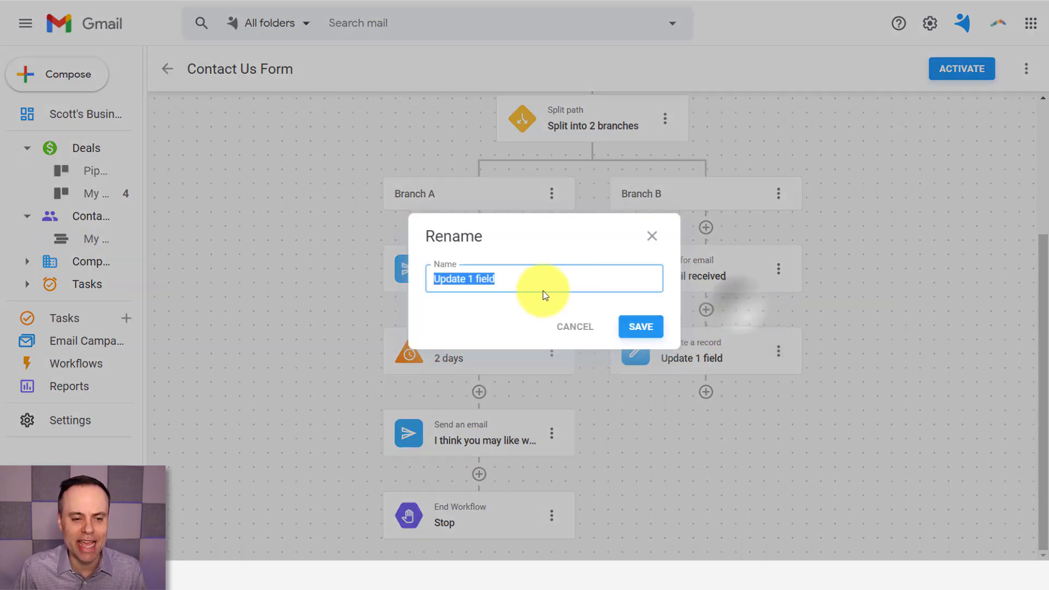
pyautogui.click(528, 276)
pyautogui.press('BackSpace')
pyautogui.press('BackSpace')
pyautogui.press('BackSpace')
pyautogui.press('BackSpace')
pyautogui.press('BackSpace')
pyautogui.press('BackSpace')
pyautogui.press('BackSpace')
pyautogui.press('BackSpace')
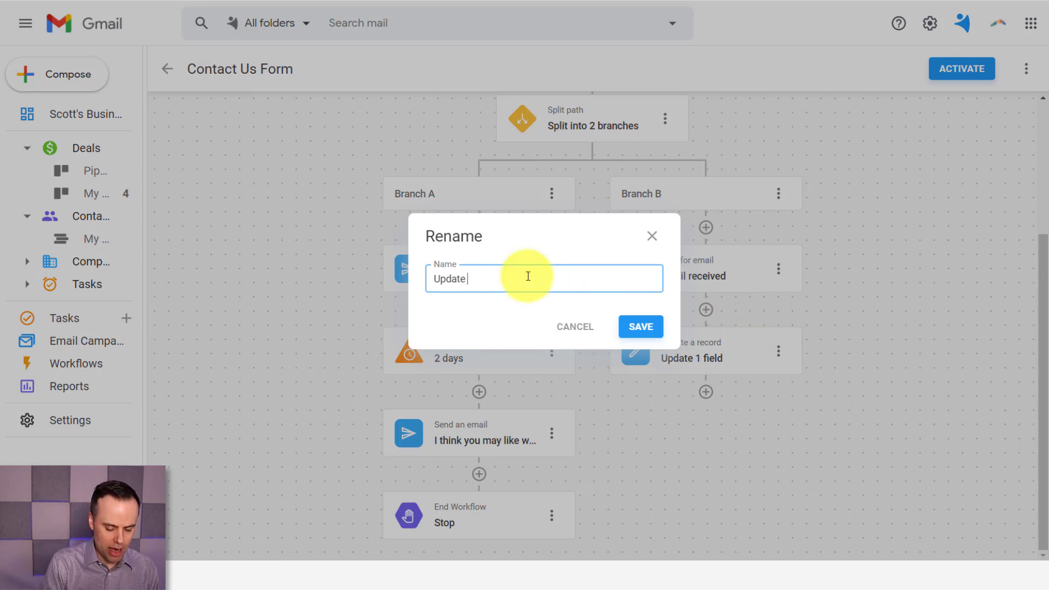
pyautogui.write('Type')
pyautogui.press('BackSpace')
pyautogui.press('BackSpace')
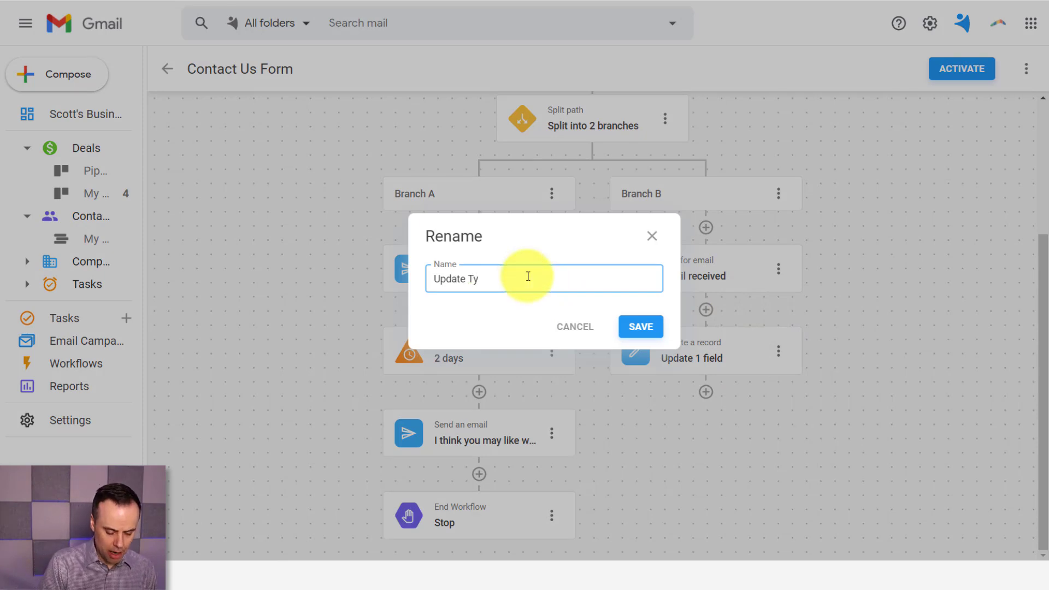
pyautogui.write('pe to Lead')
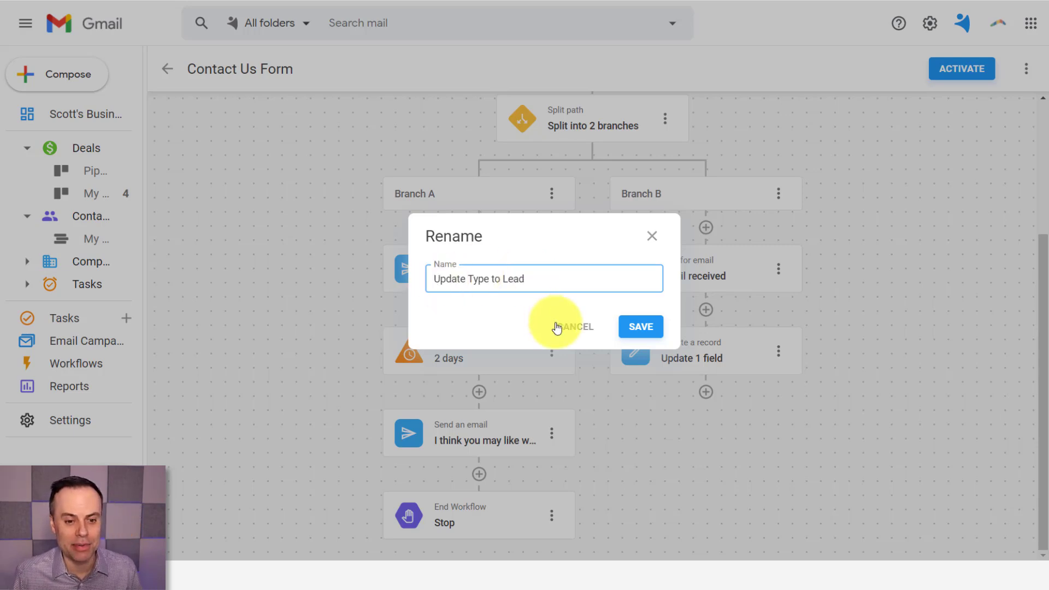
pyautogui.click(641, 327)
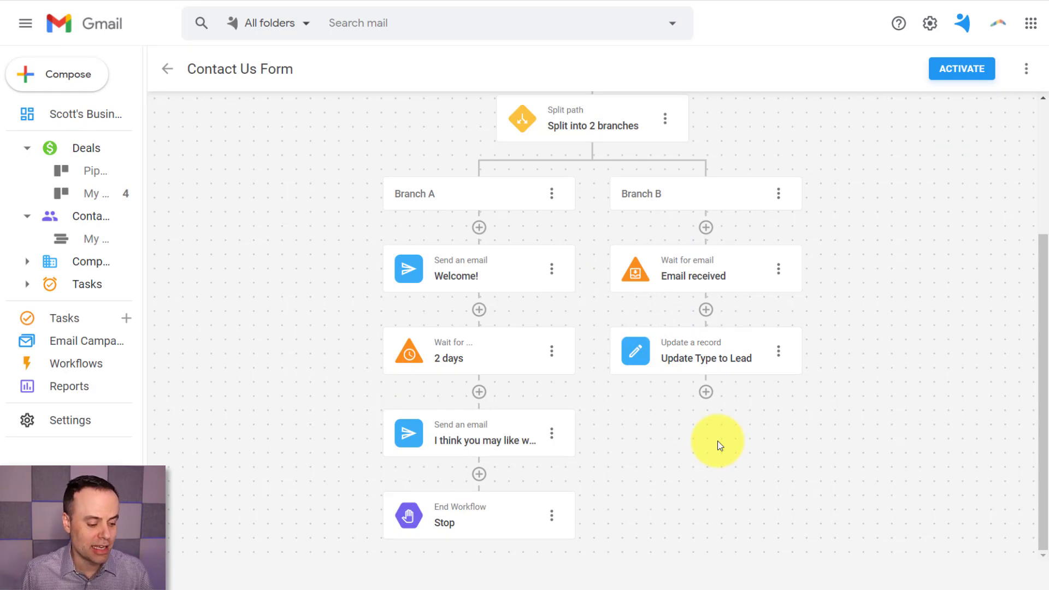
# Add an email to the contact's Email address with subject 'Take a look at these great deals!'.
pyautogui.click(706, 394)
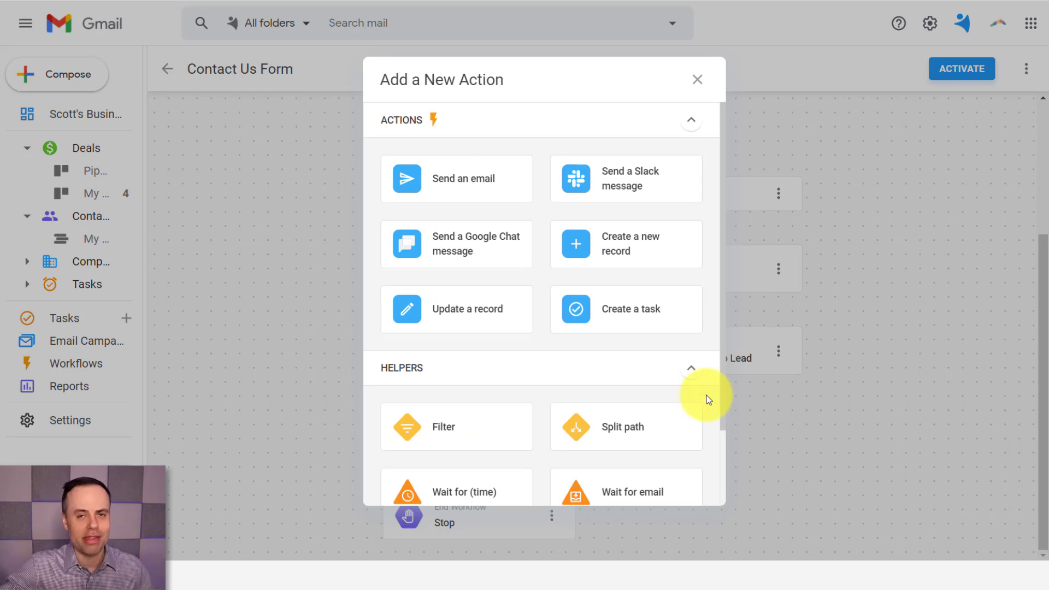
pyautogui.click(462, 180)
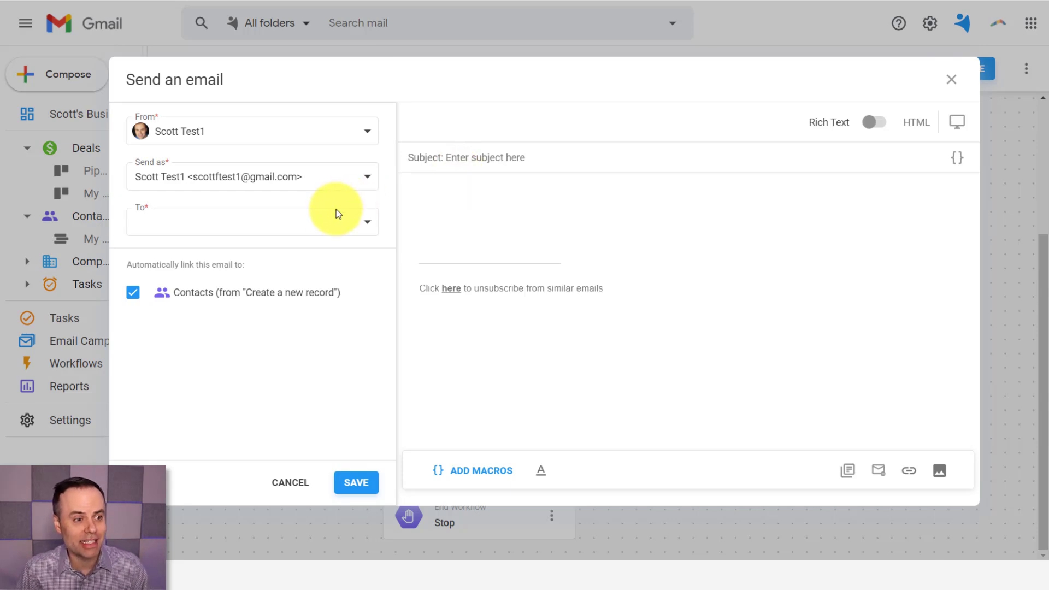
pyautogui.click(254, 218)
pyautogui.click(175, 378)
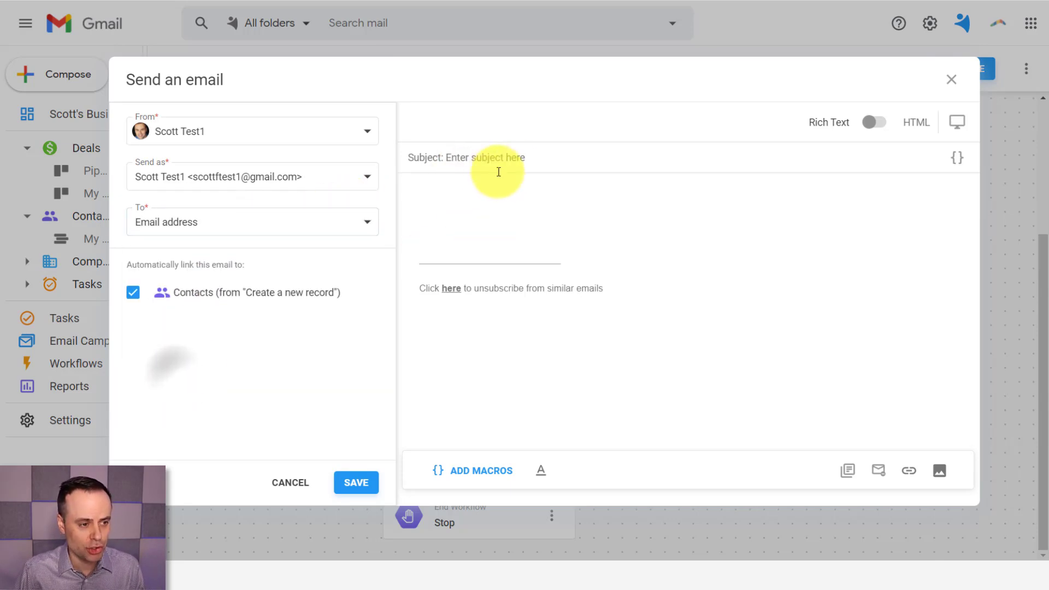
pyautogui.click(426, 160)
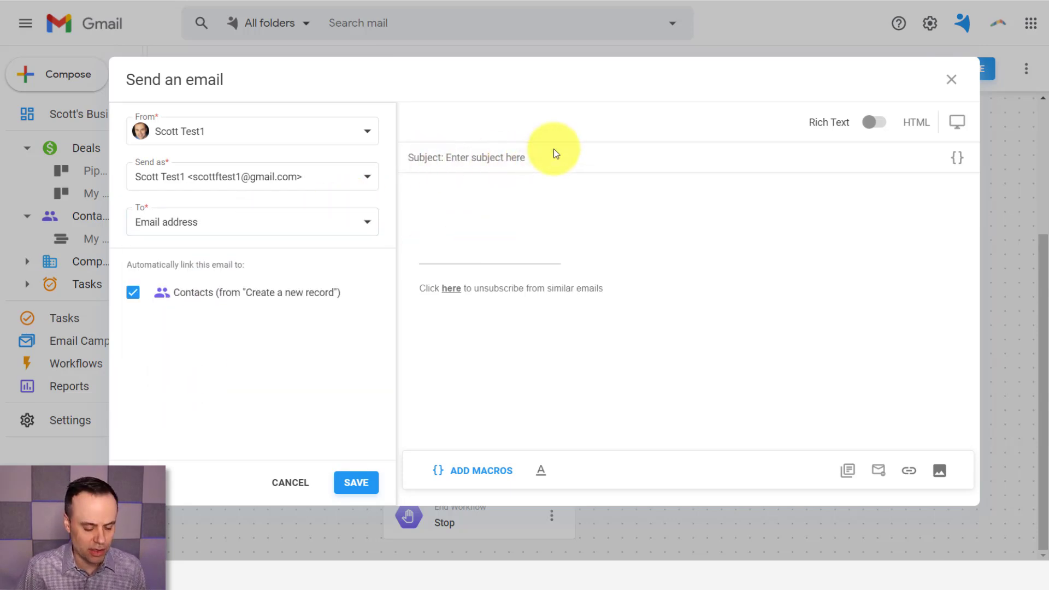
pyautogui.write('Take a ')
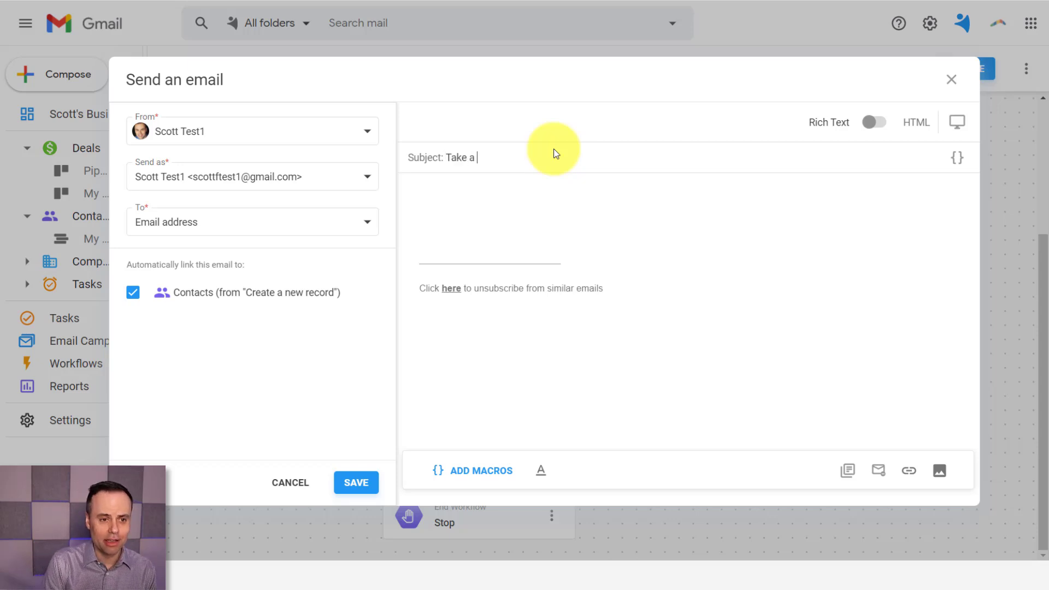
pyautogui.write('look at these')
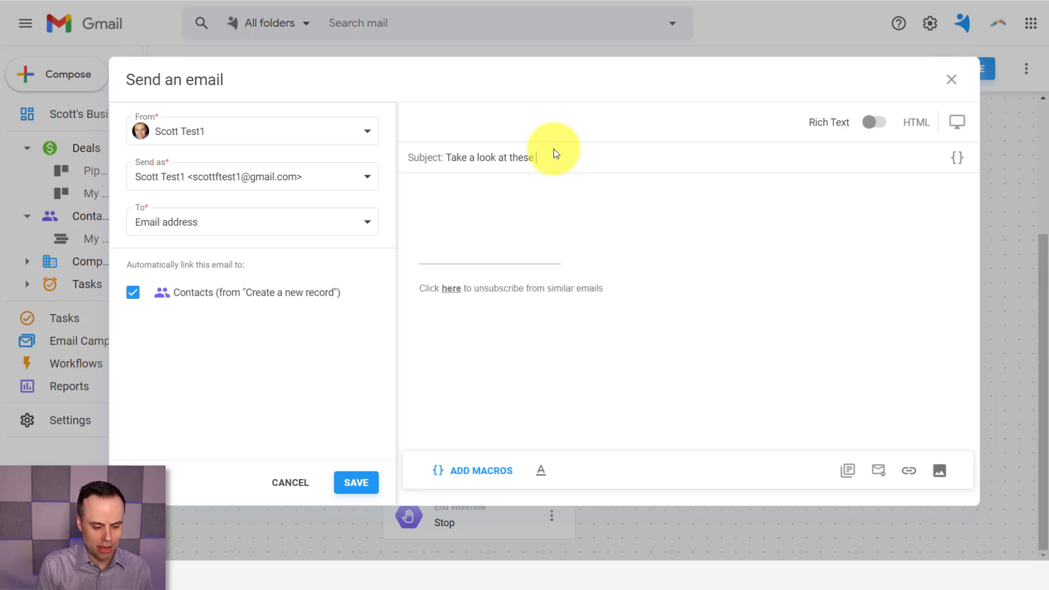
pyautogui.write(' great deals!')
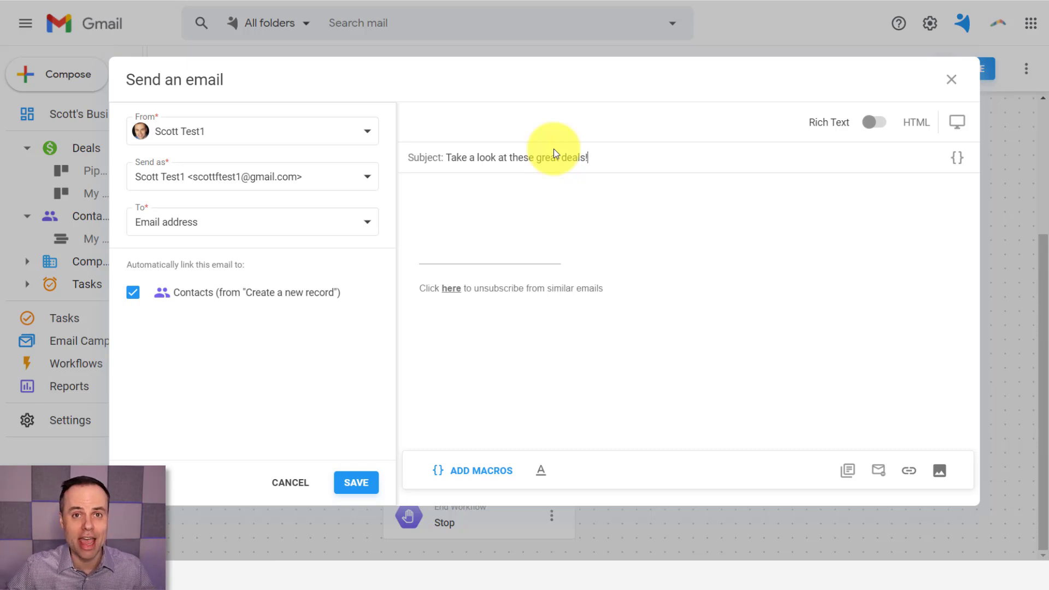
pyautogui.click(356, 482)
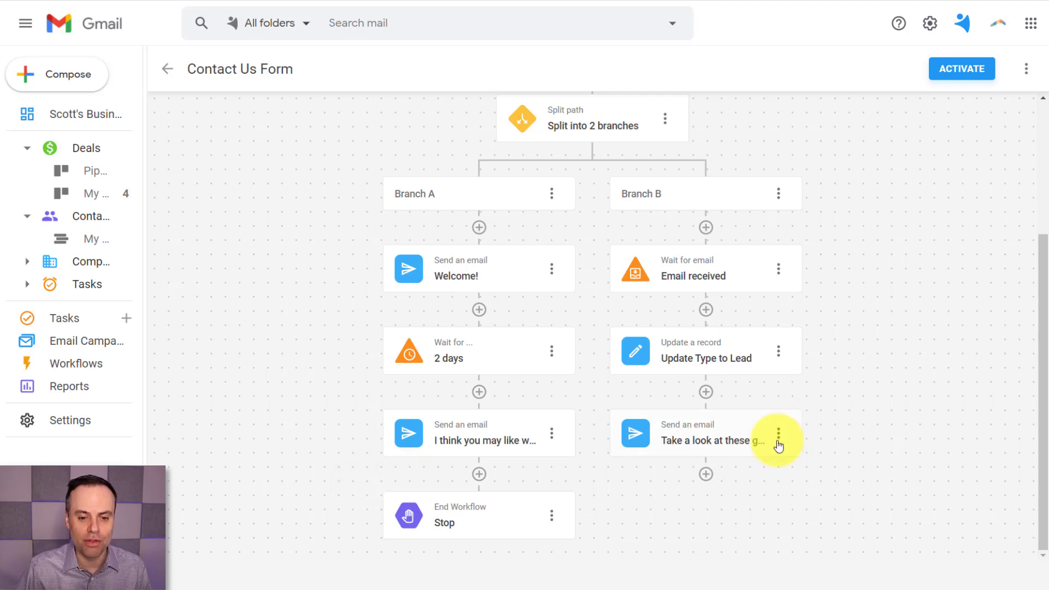
# Finish Branch B with an End Workflow Stop step after the deals email.
pyautogui.click(705, 481)
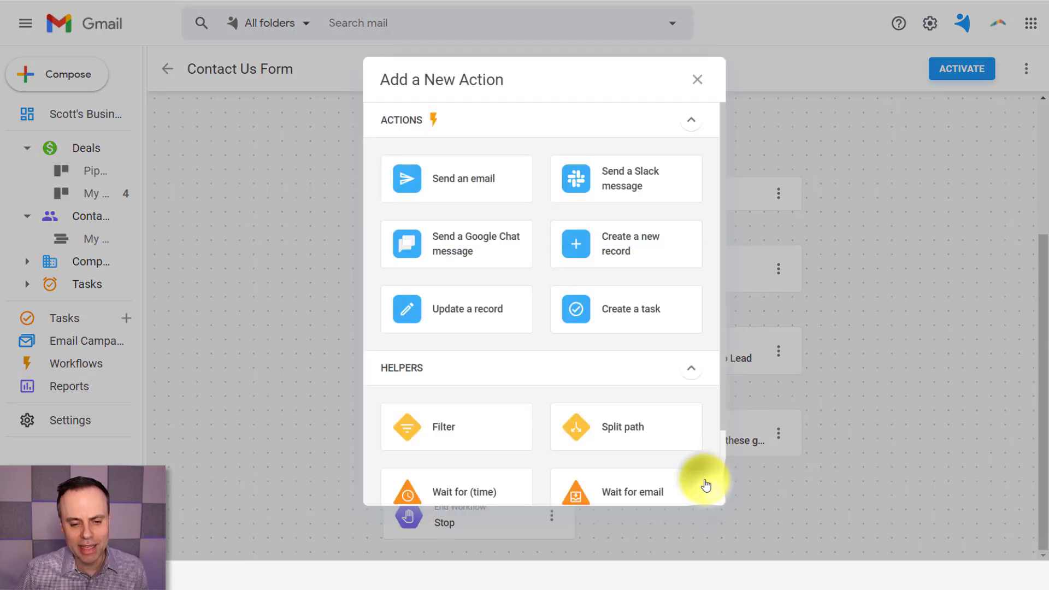
pyautogui.scroll(-2, 672, 445)
pyautogui.click(653, 473)
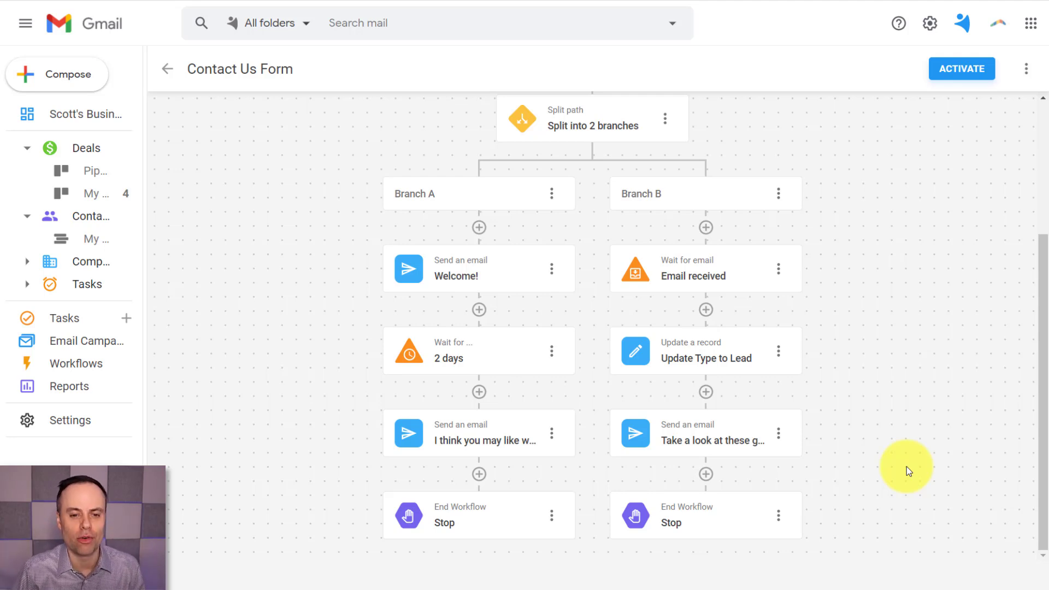
pyautogui.scroll(3, 912, 464)
pyautogui.scroll(-3, 913, 464)
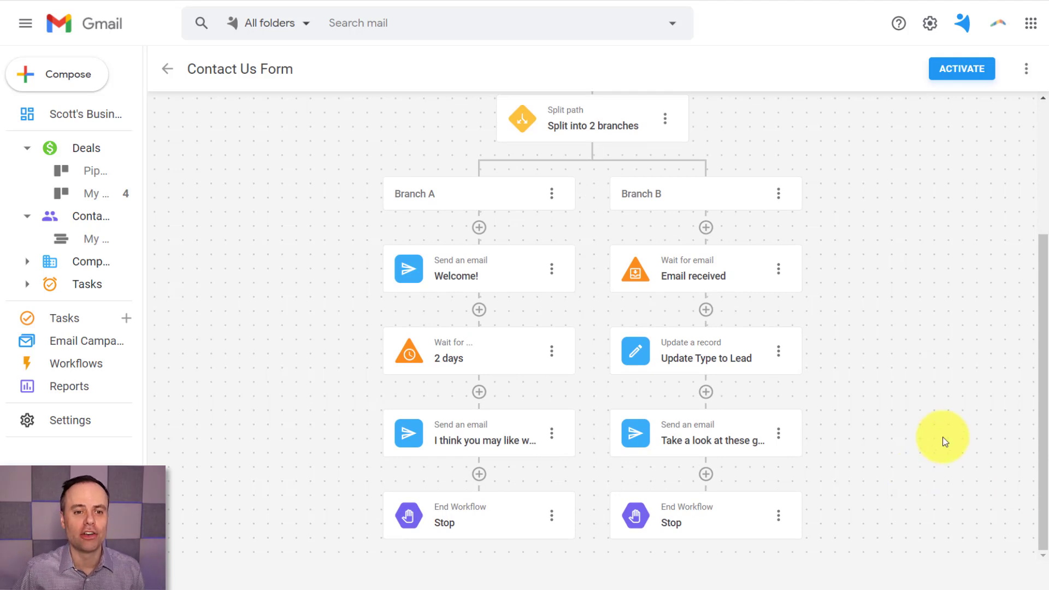
# Activate the Contact Us Form workflow from the top of the diagram.
pyautogui.scroll(3, 941, 428)
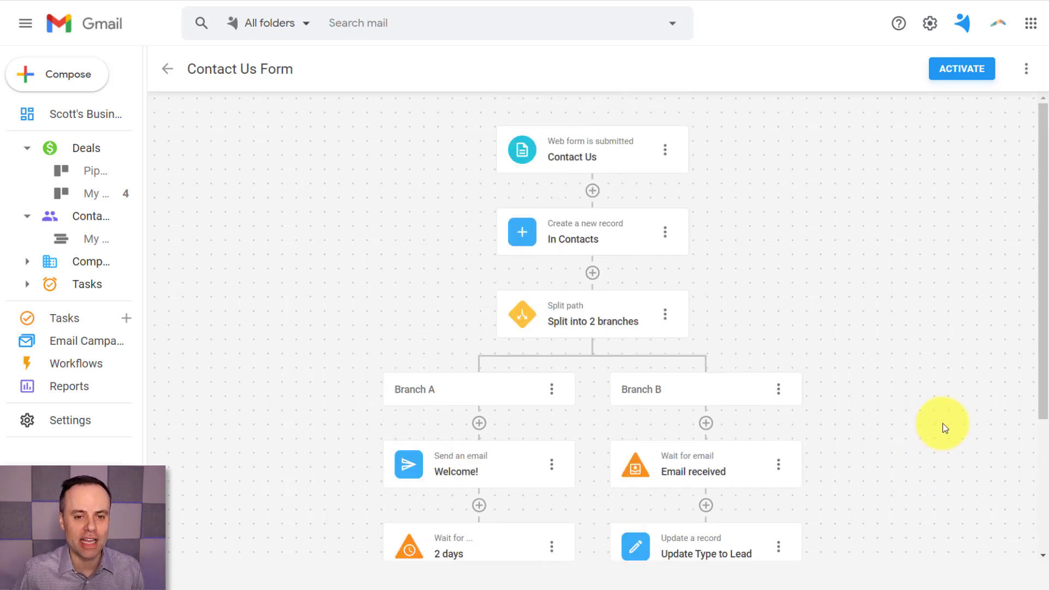
pyautogui.click(960, 75)
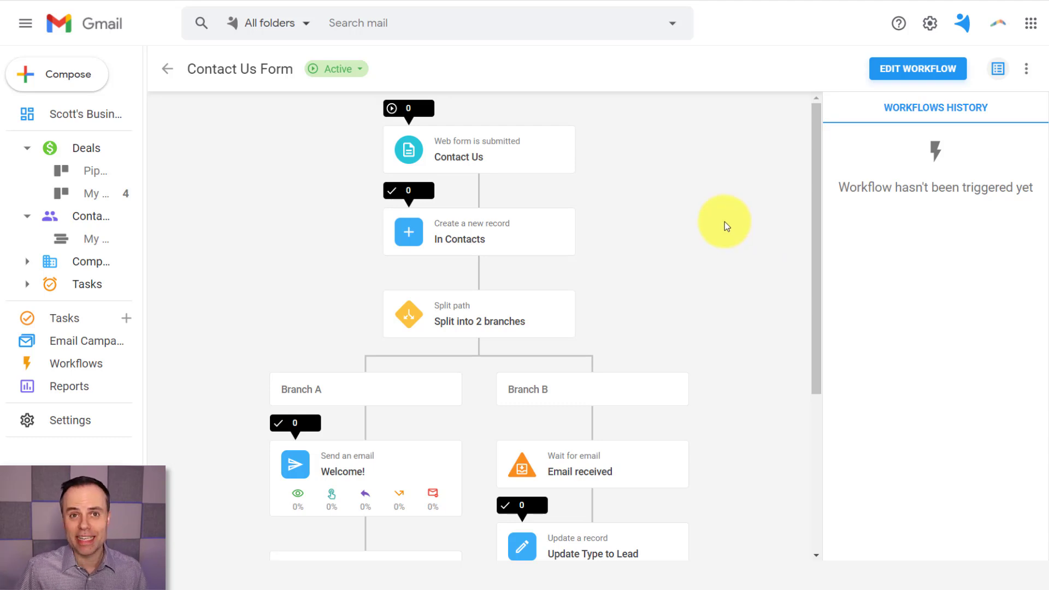
# Load the web-form trigger's Contact Us form link in a new browser tab.
pyautogui.click(523, 157)
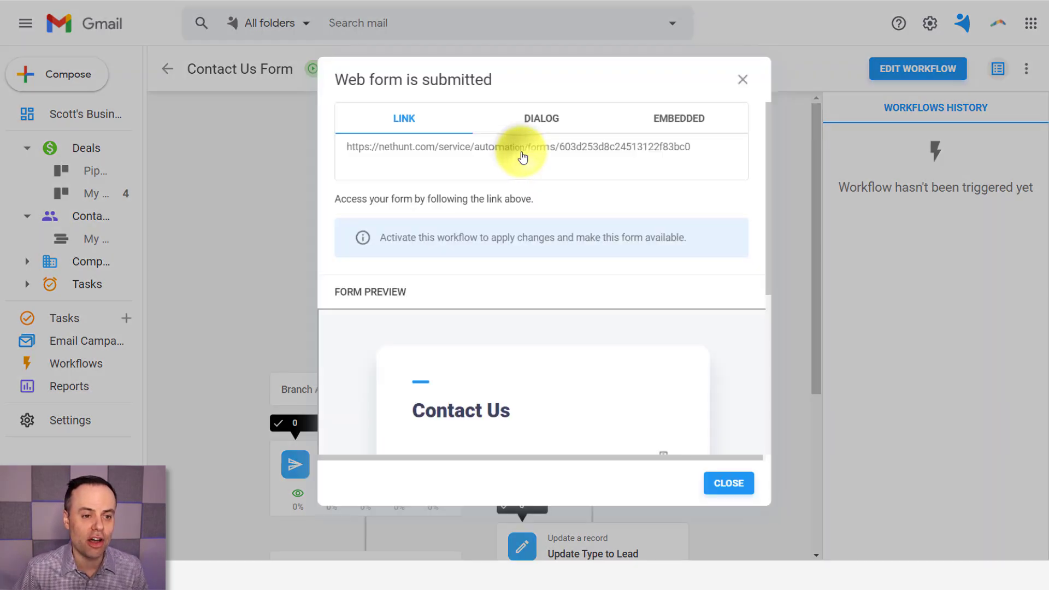
pyautogui.click(524, 146)
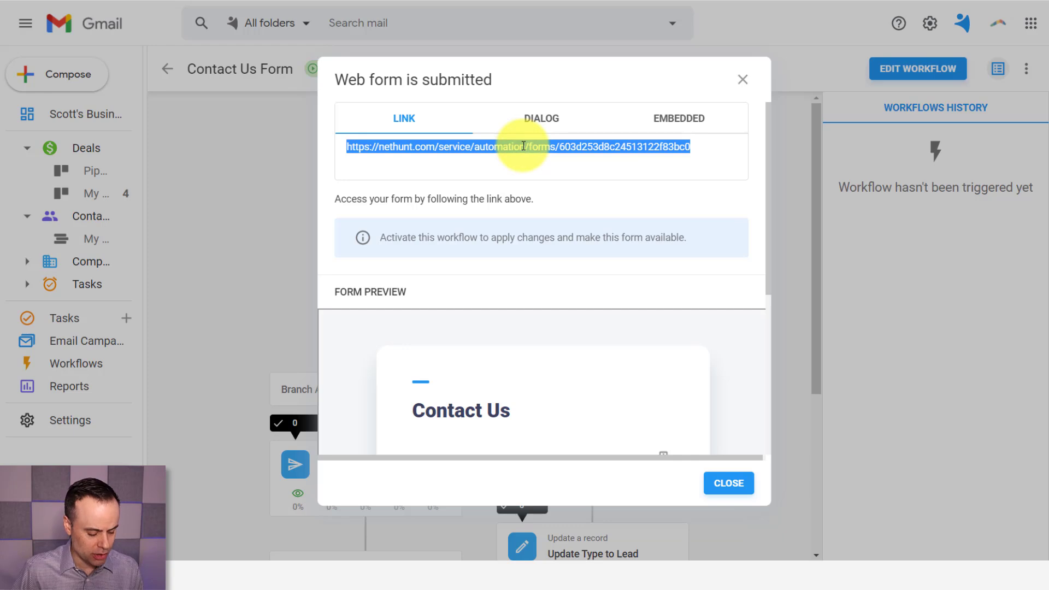
pyautogui.hotkey('ctrl', 't')
pyautogui.click(560, 6)
pyautogui.hotkey('ctrl', 'v')
pyautogui.press('Return')
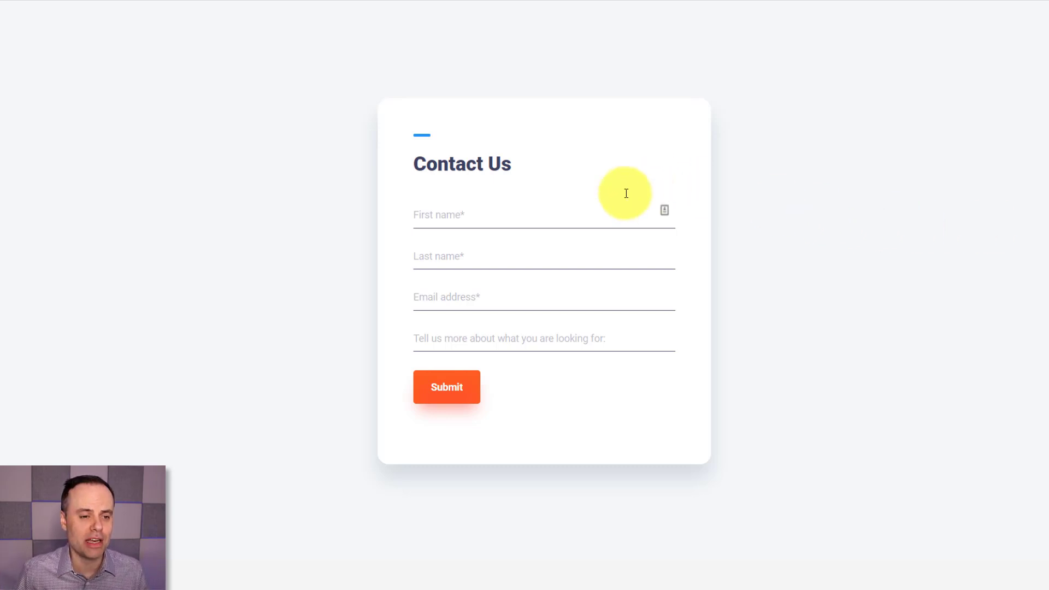
# Enter the test contact's first and last name in the Contact Us form.
pyautogui.click(552, 216)
pyautogui.write('Test')
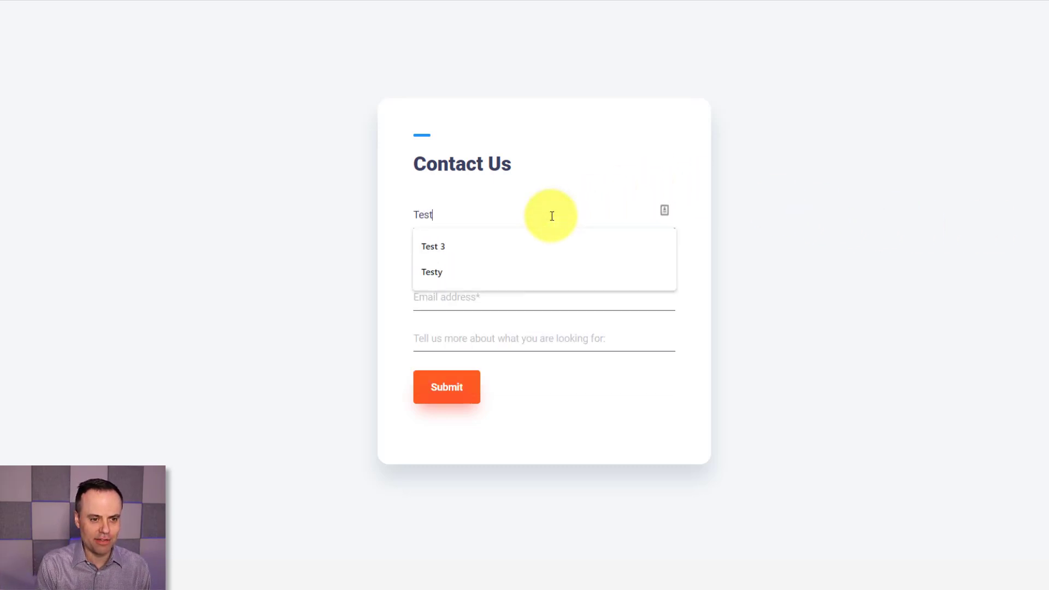
pyautogui.press('Tab')
pyautogui.write('Tes')
pyautogui.press('BackSpace')
pyautogui.write('t')
pyautogui.press('Down')
pyautogui.press('Return')
# Fill in the contact's e-mail from suggestions and submit the form.
pyautogui.click(541, 295)
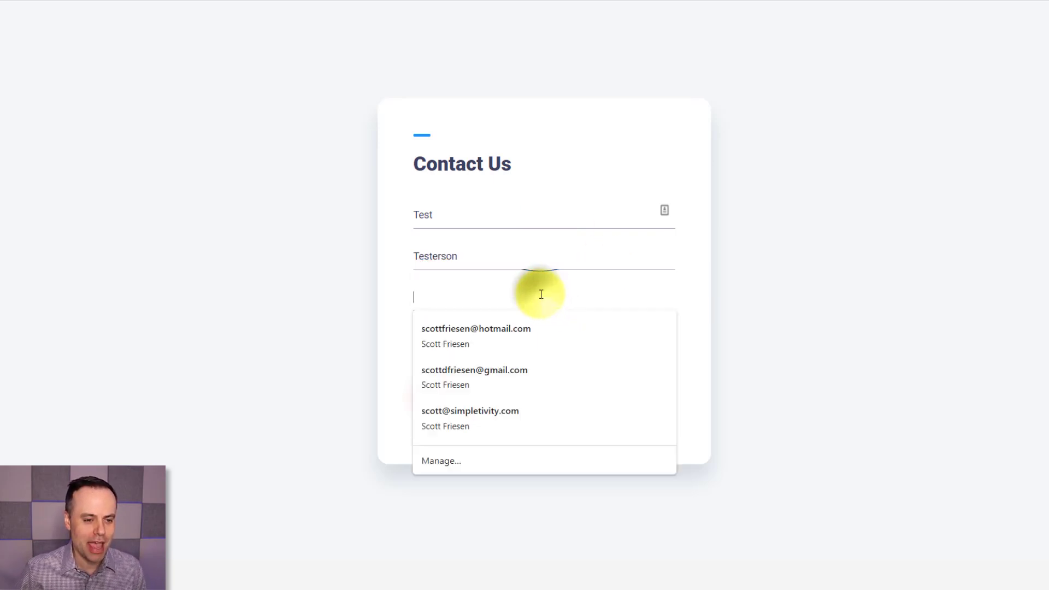
pyautogui.click(534, 322)
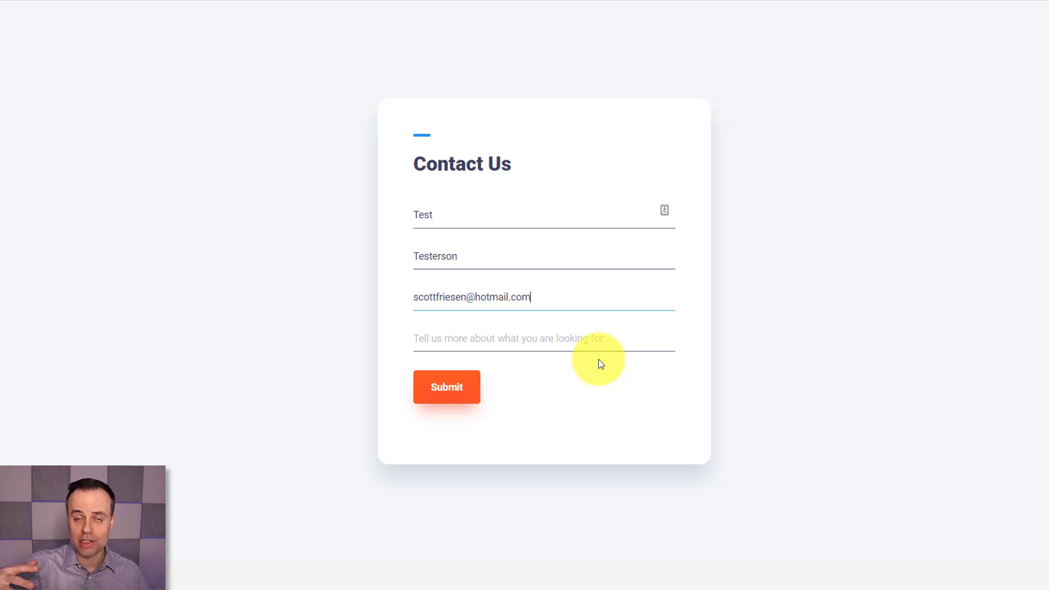
pyautogui.click(589, 339)
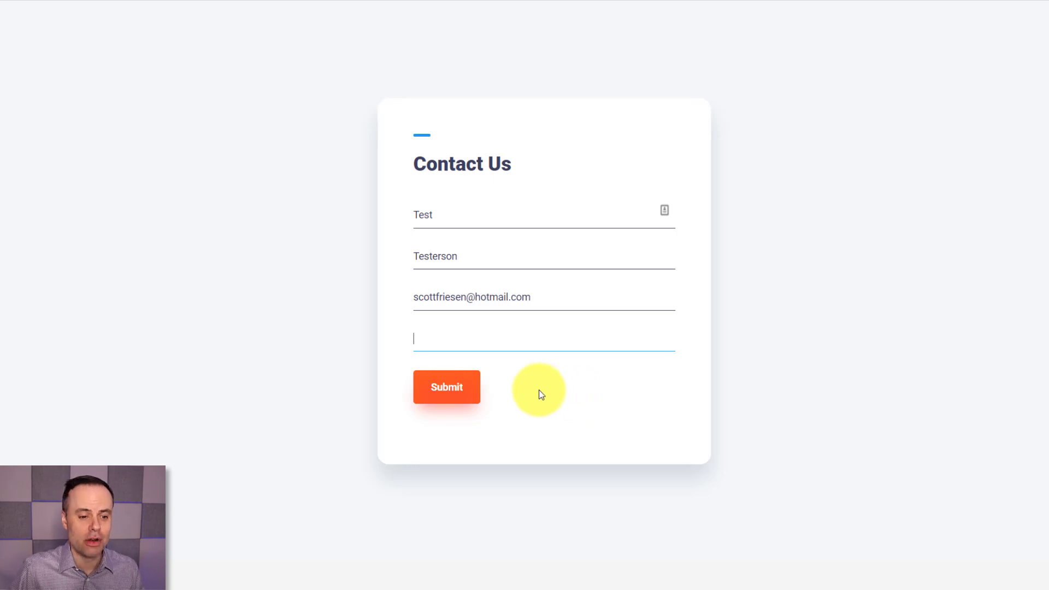
pyautogui.click(474, 391)
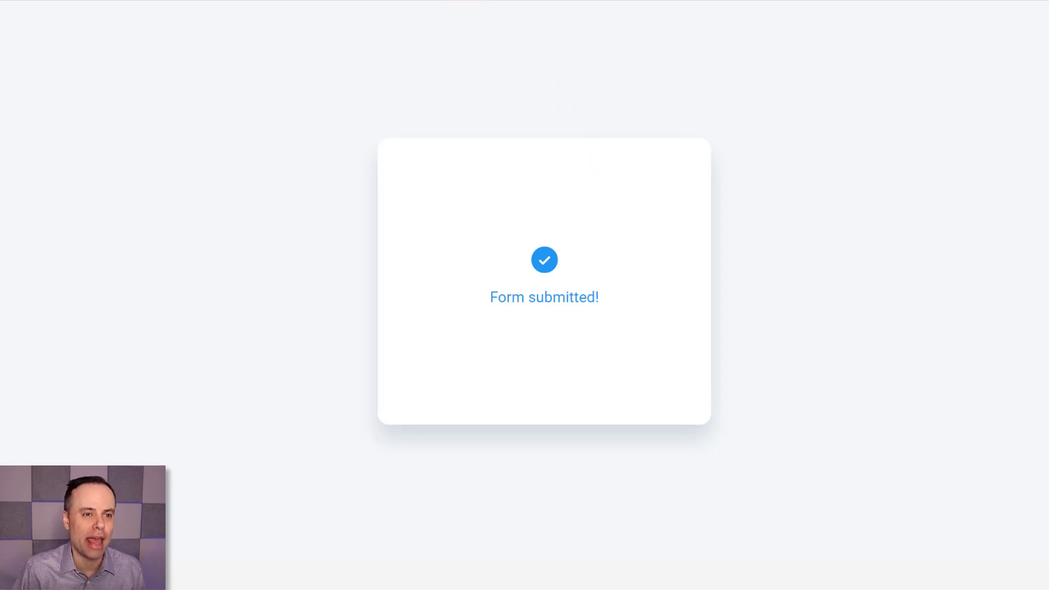
# Back in the CRM, close the web form details and review the workflow's submission, contact and Welcome! email counts.
pyautogui.click(451, 3)
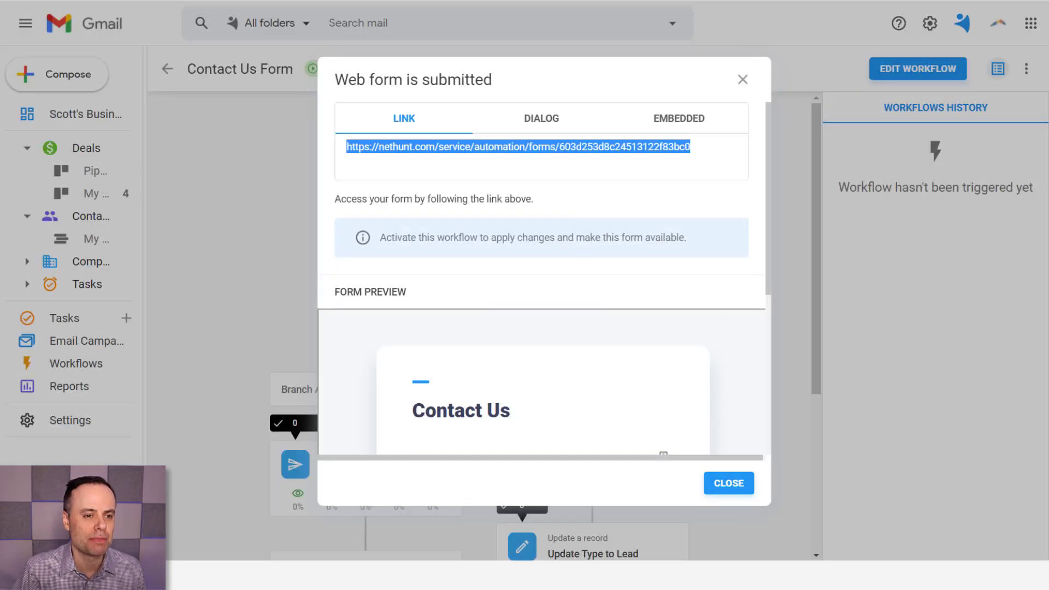
pyautogui.click(742, 81)
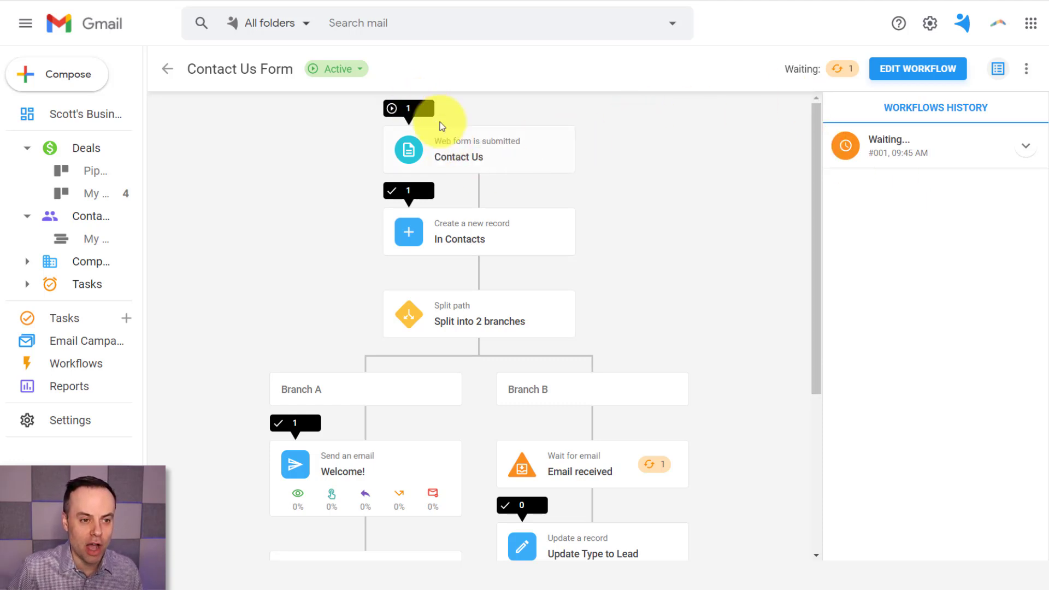
pyautogui.scroll(-1, 501, 170)
pyautogui.scroll(-2, 491, 174)
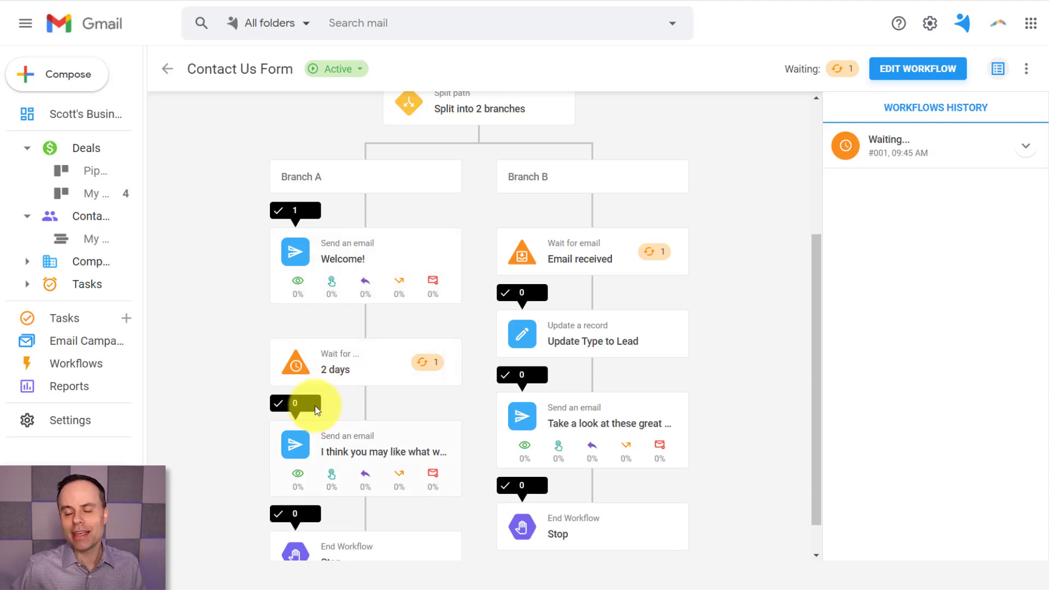
pyautogui.moveTo(315, 406)
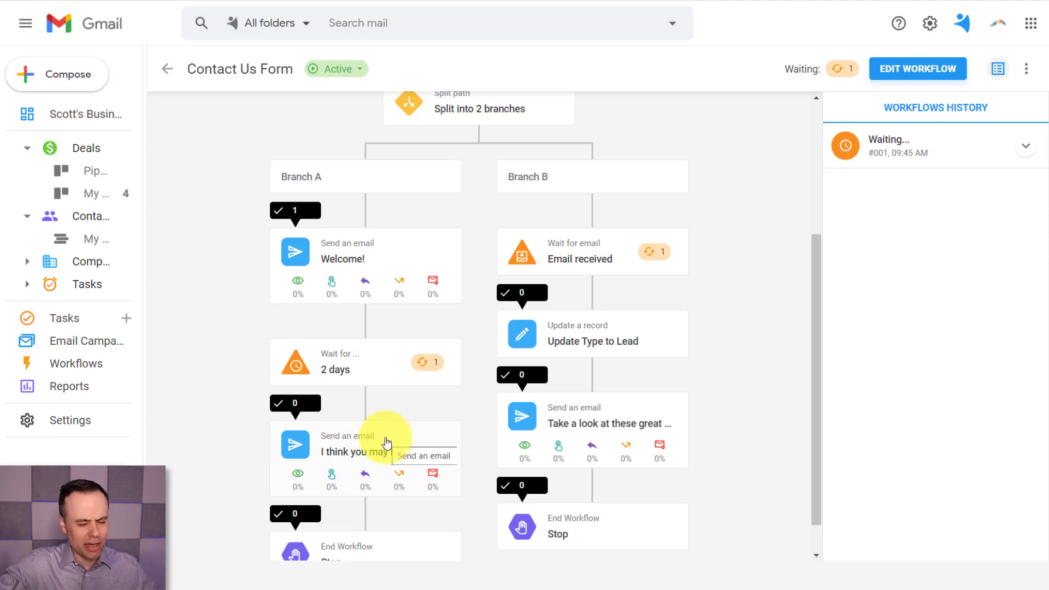
pyautogui.scroll(4, 391, 435)
pyautogui.scroll(-4, 395, 434)
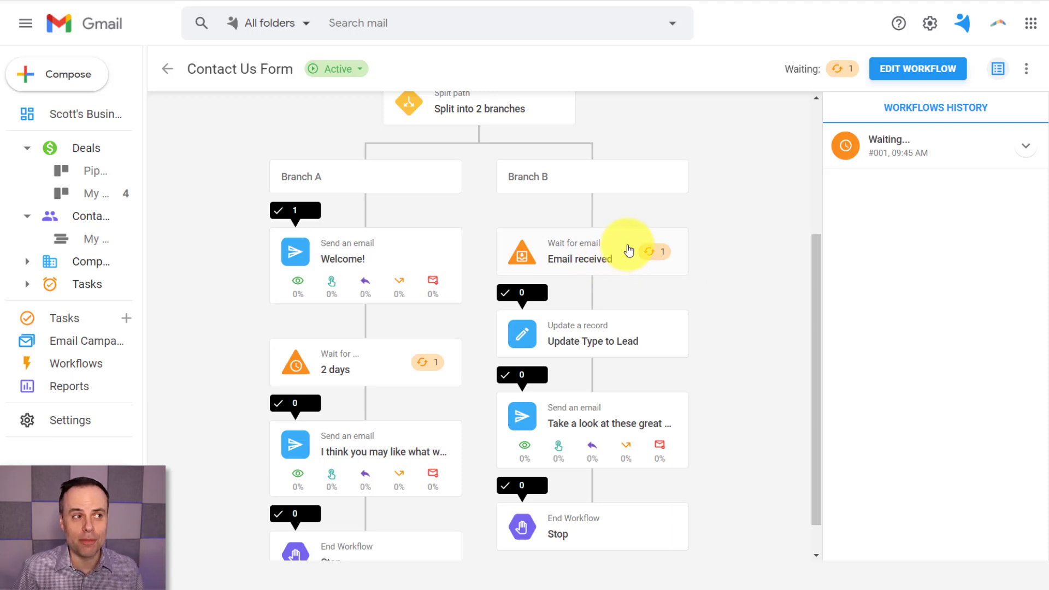
pyautogui.scroll(3, 601, 279)
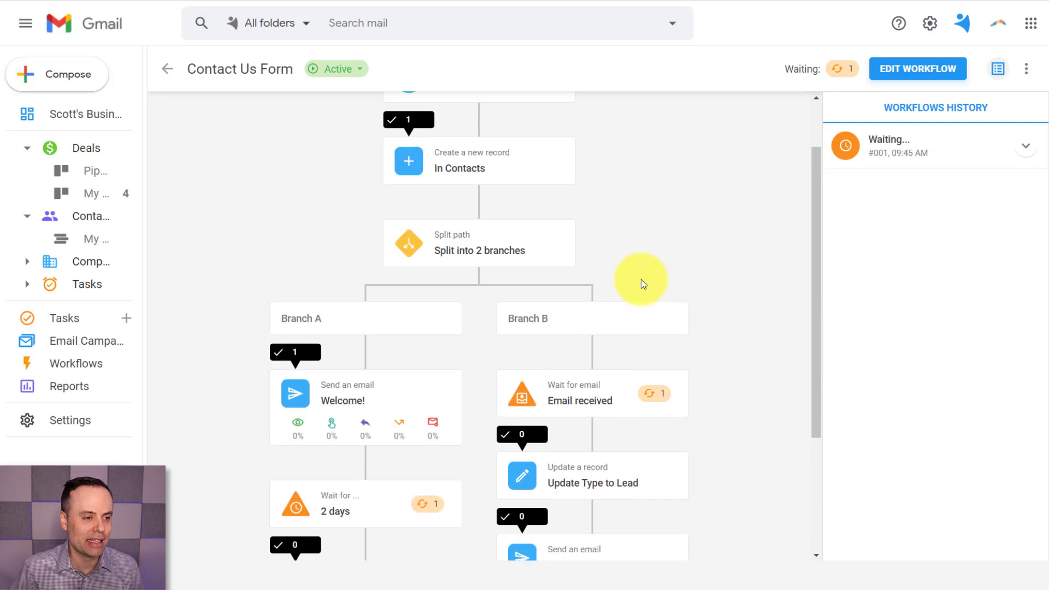
pyautogui.click(92, 218)
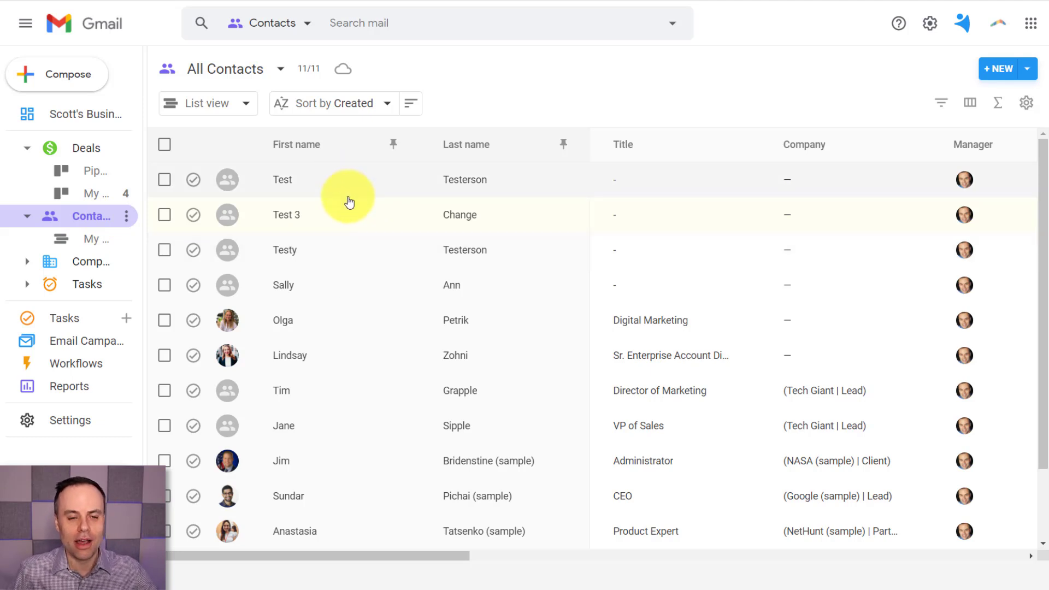
pyautogui.click(350, 187)
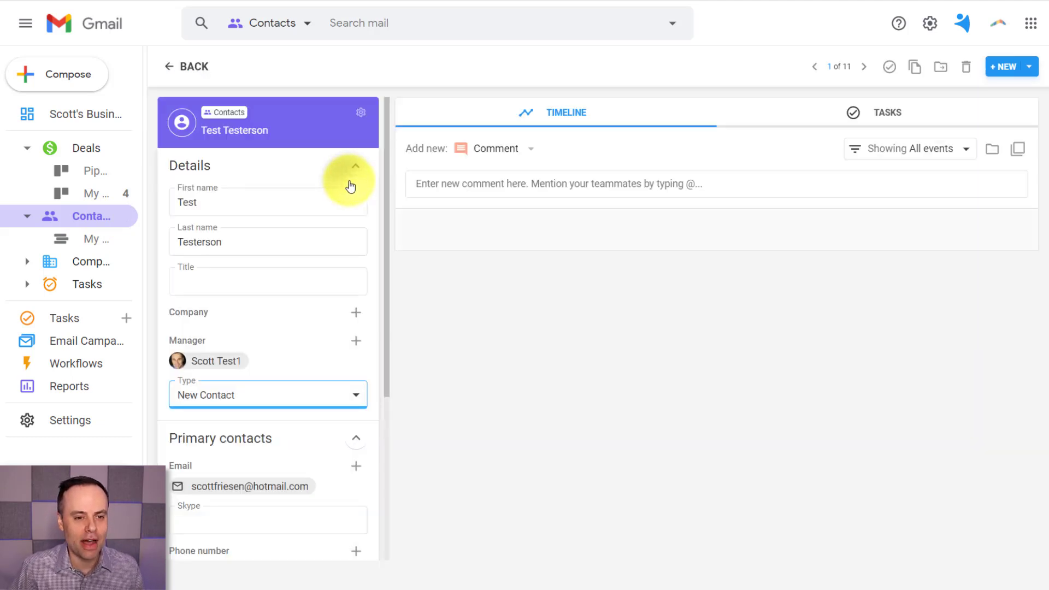
pyautogui.scroll(-3, 353, 249)
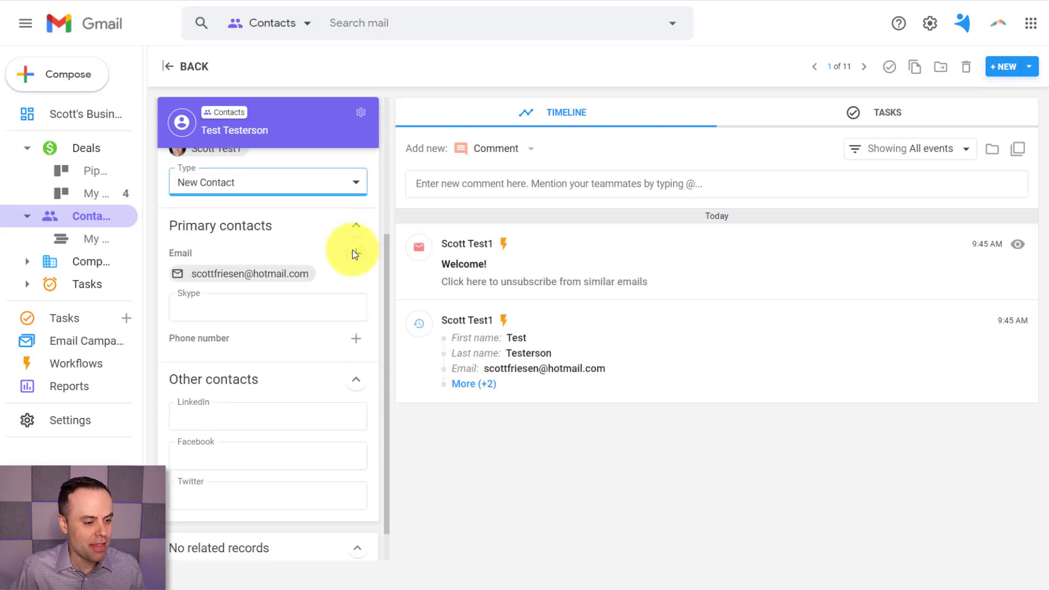
pyautogui.scroll(-1, 352, 250)
pyautogui.scroll(5, 352, 249)
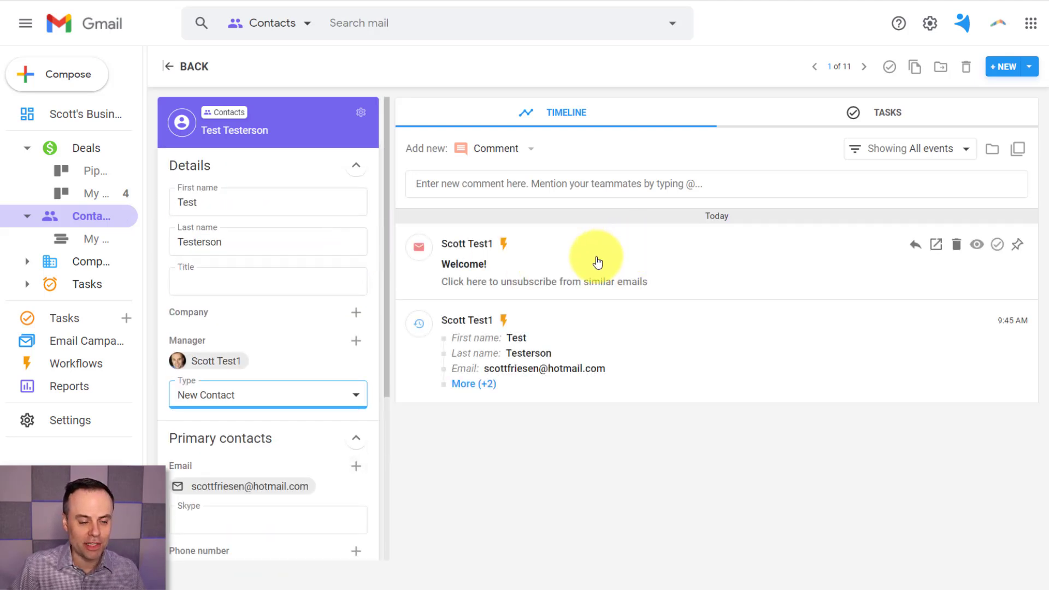
pyautogui.scroll(-1, 320, 301)
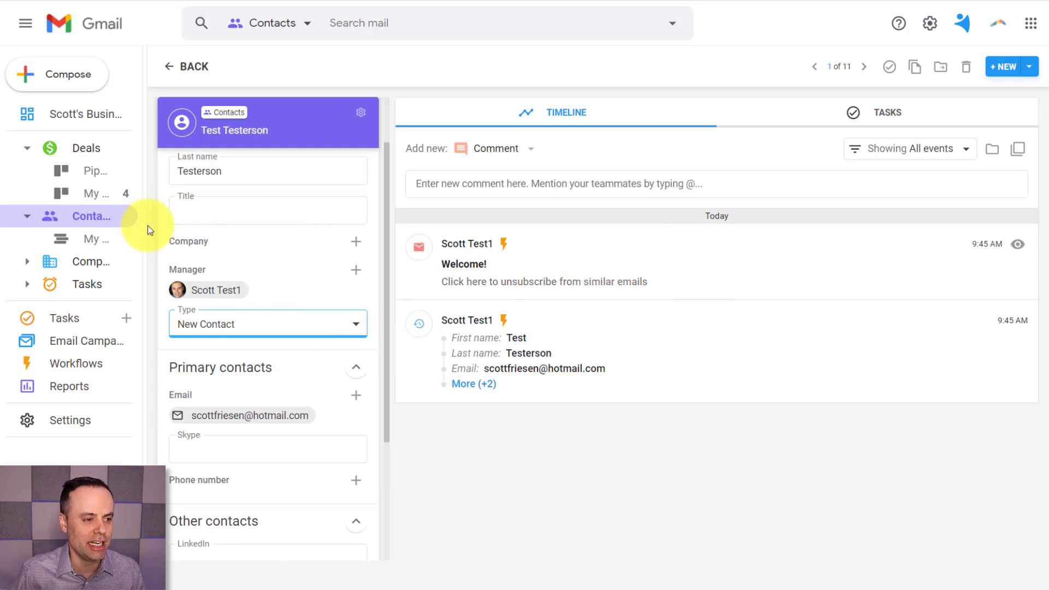
pyautogui.click(71, 365)
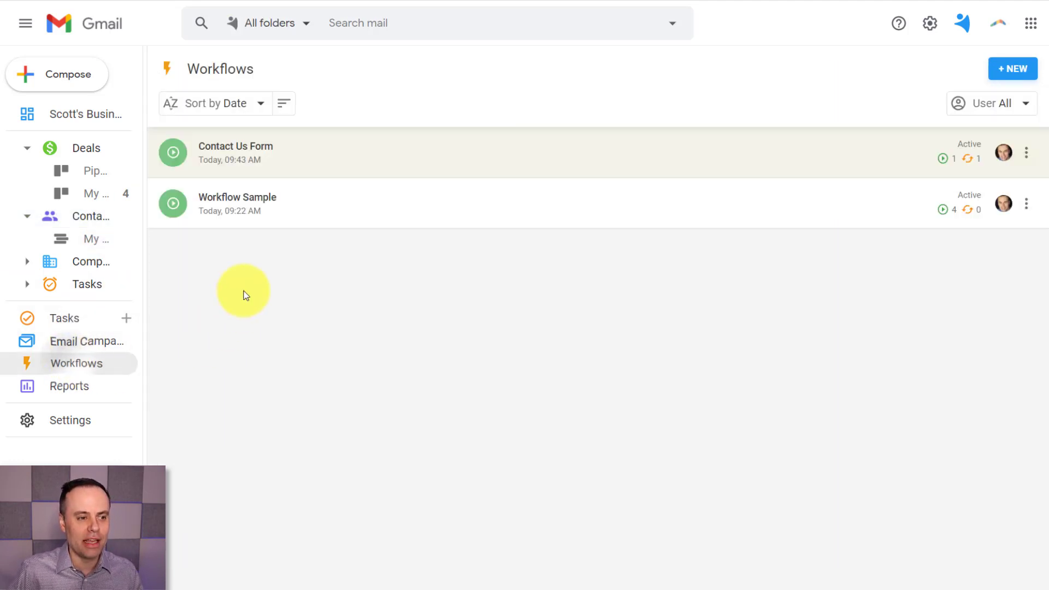
pyautogui.click(344, 163)
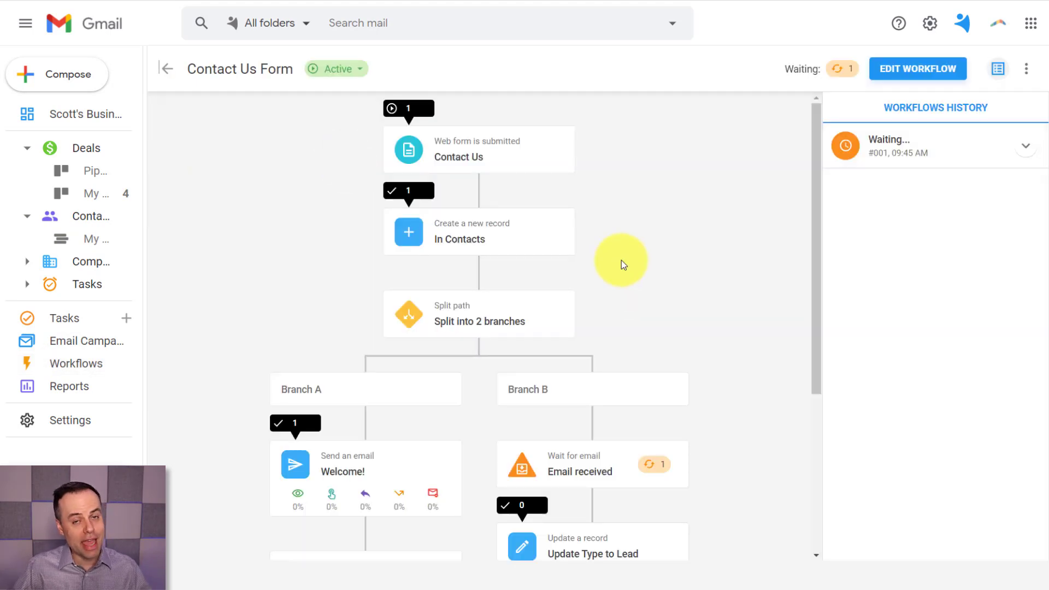
pyautogui.scroll(-1, 643, 282)
pyautogui.scroll(-3, 641, 281)
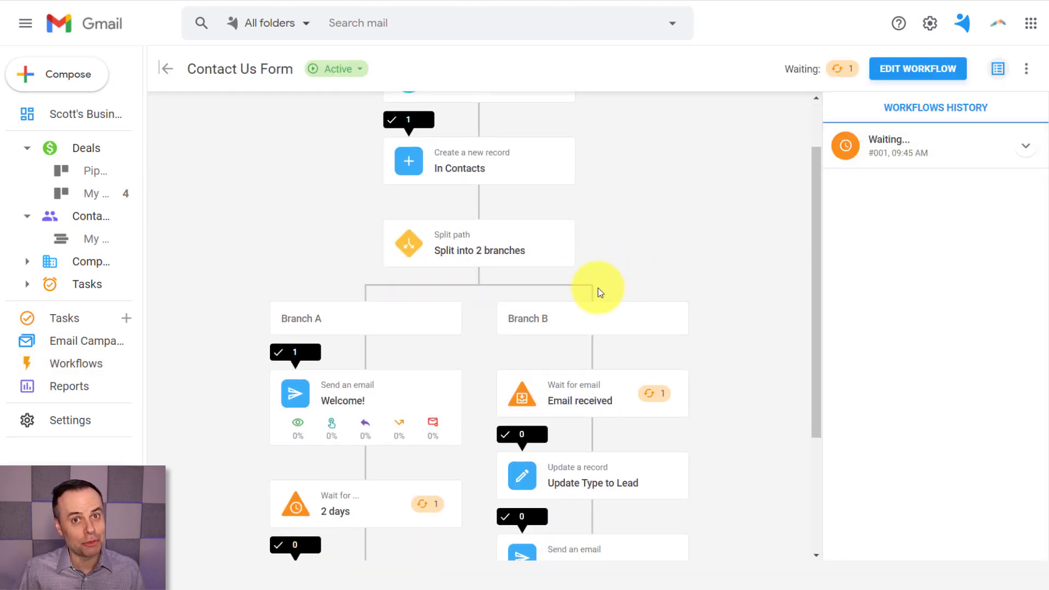
pyautogui.scroll(-10, 547, 296)
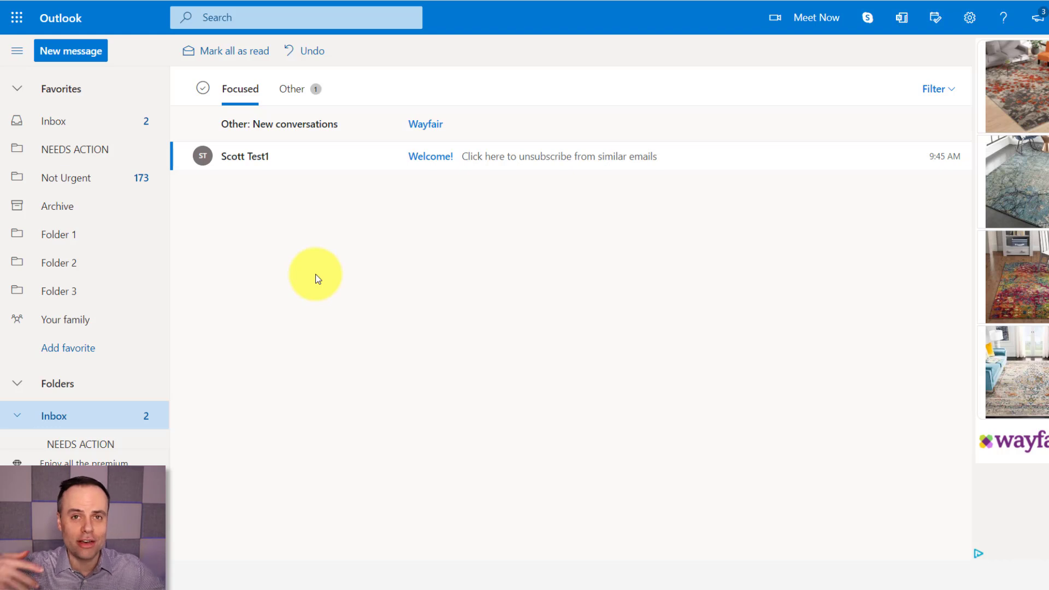
# Reply 'Please send me more details.' to the workflow's Welcome! email in Outlook.
pyautogui.click(300, 157)
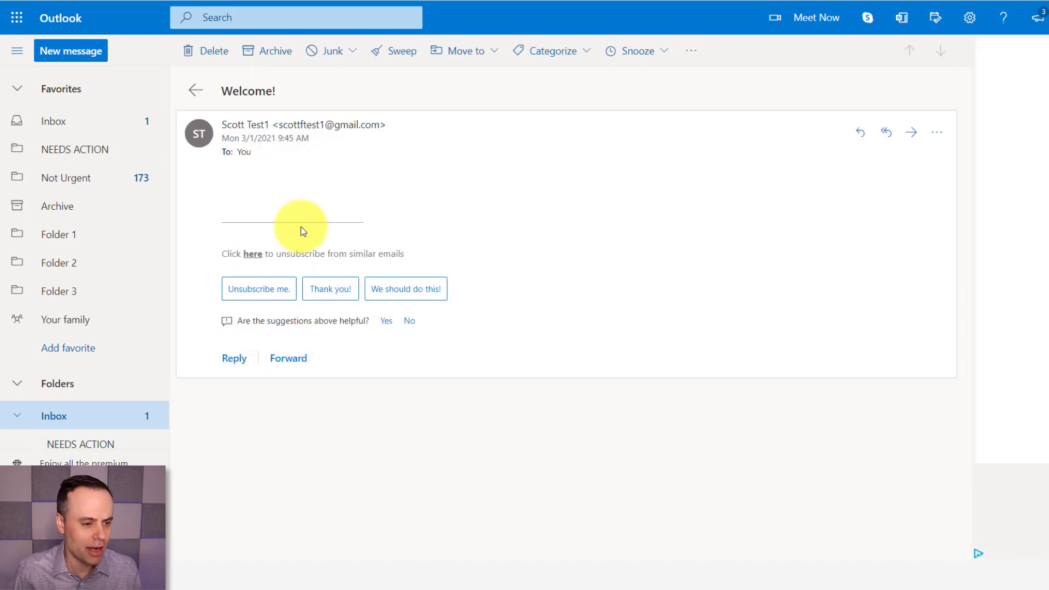
pyautogui.click(227, 365)
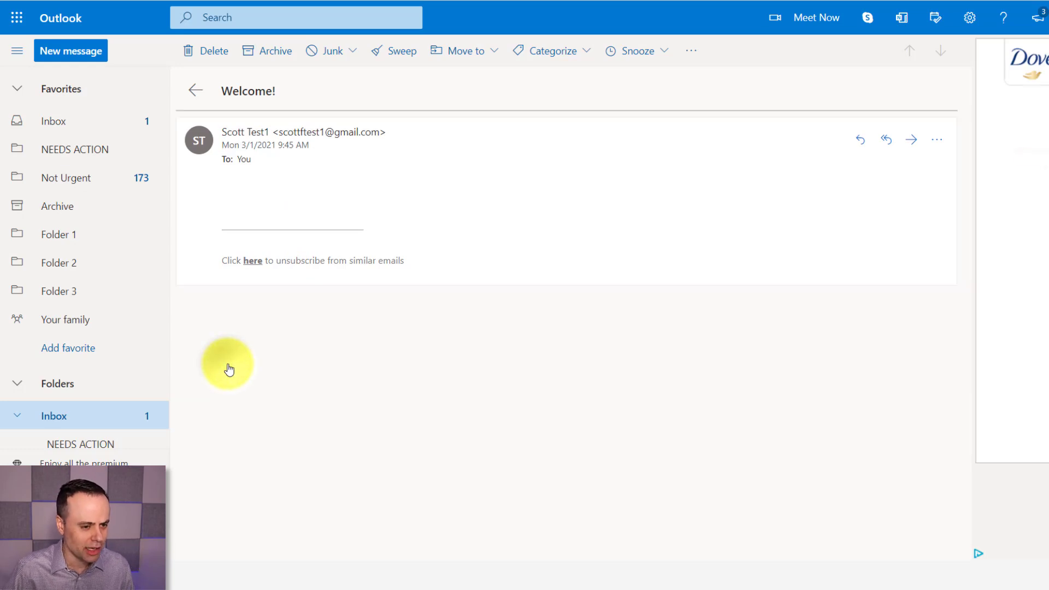
pyautogui.write('Please send me more d')
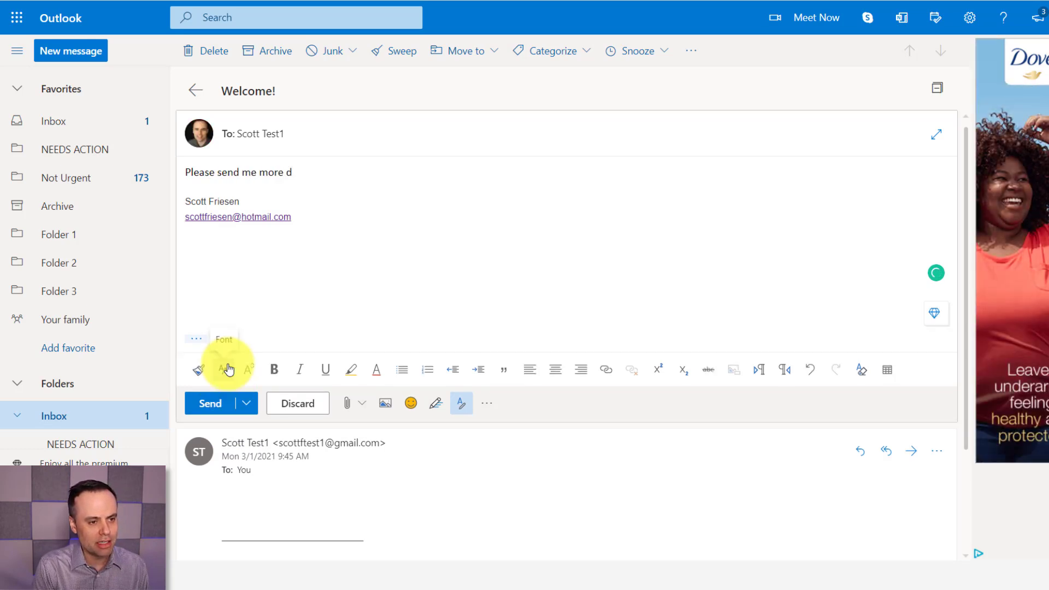
pyautogui.write('etails.')
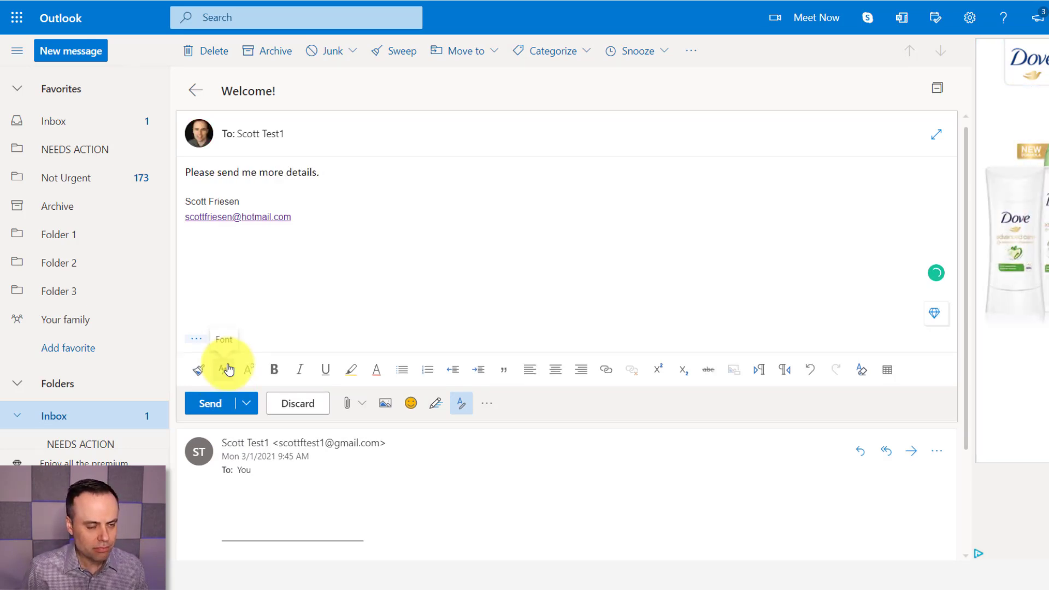
pyautogui.click(211, 404)
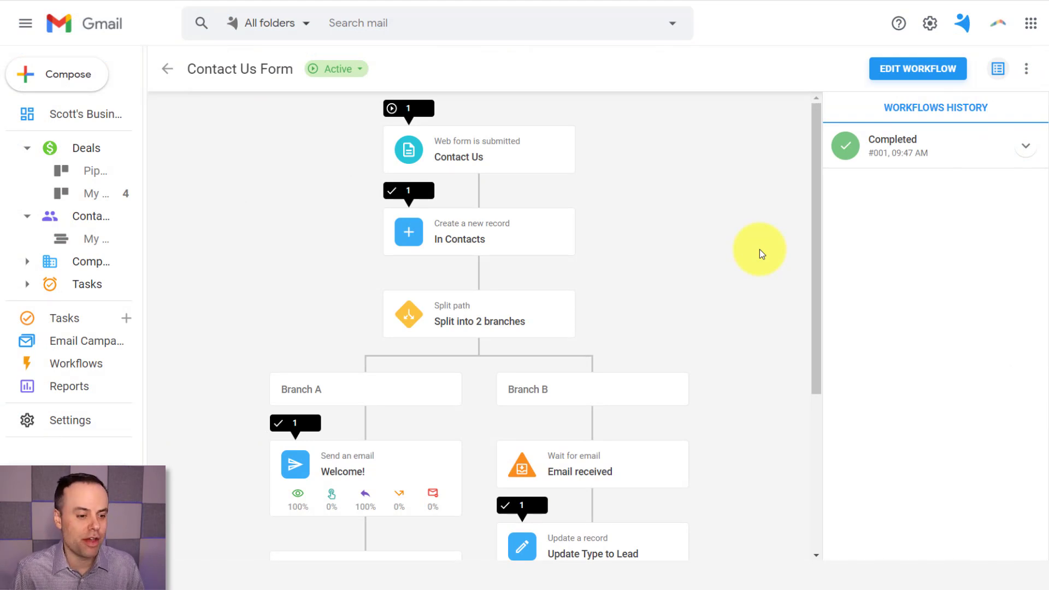
# Scroll the workflow diagram to check Branch B's Update Type to Lead and follow-up email counts.
pyautogui.scroll(-5, 759, 249)
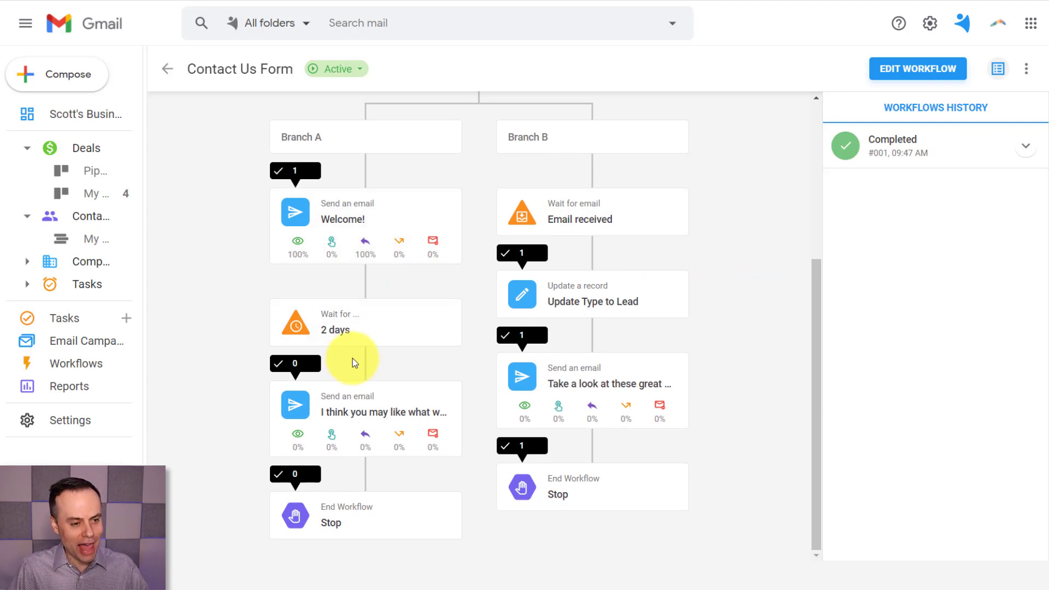
pyautogui.scroll(1, 352, 358)
pyautogui.scroll(-1, 352, 358)
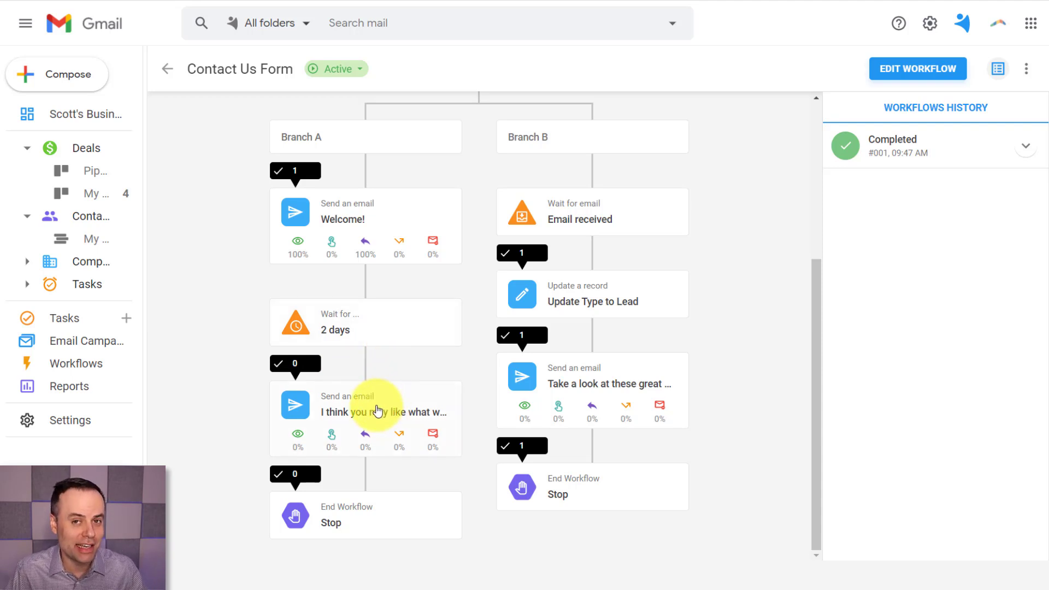
pyautogui.scroll(1, 375, 405)
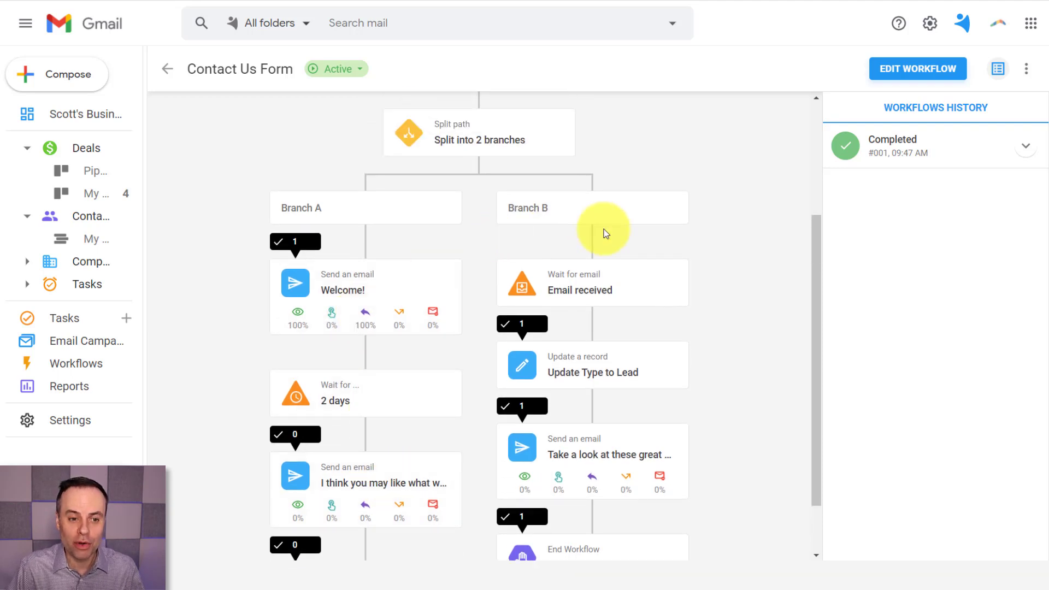
pyautogui.scroll(-1, 616, 236)
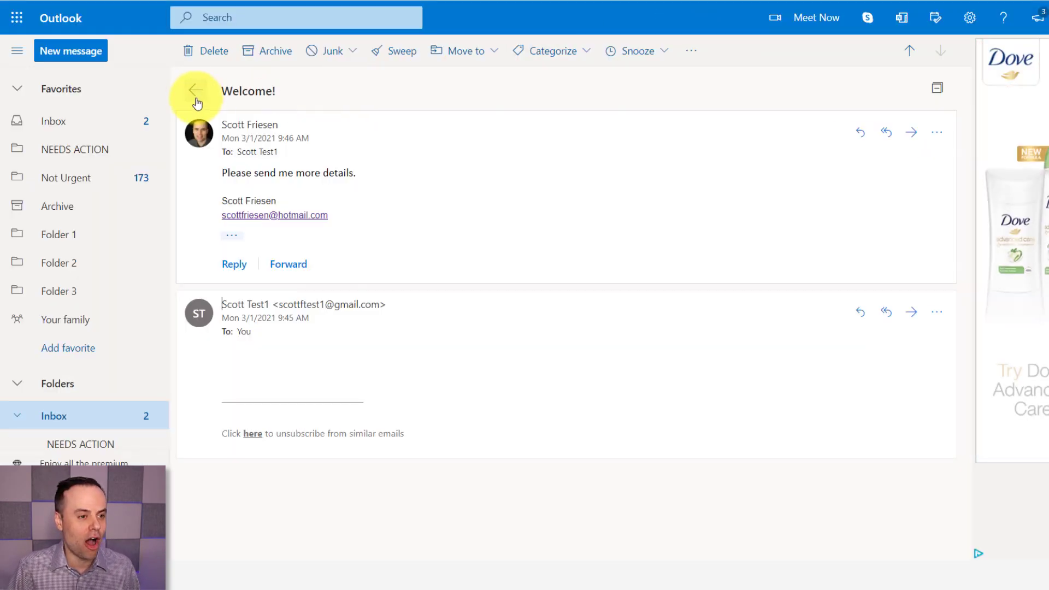
# Leave the Welcome! conversation and return to the Outlook inbox list.
pyautogui.click(195, 92)
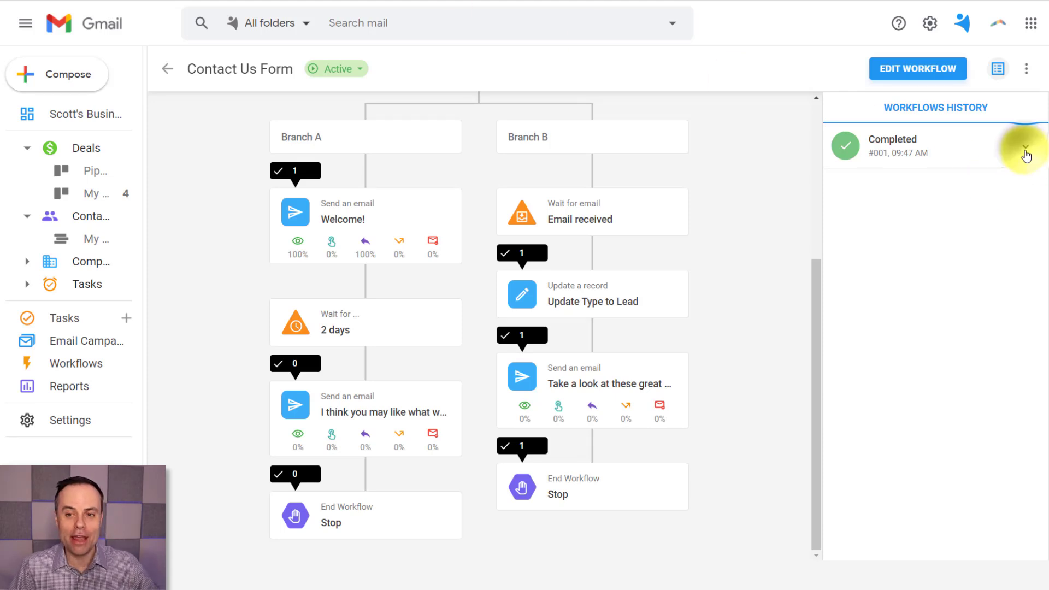
# Expand the Completed run in Workflows History and scroll through its logged steps.
pyautogui.click(1026, 149)
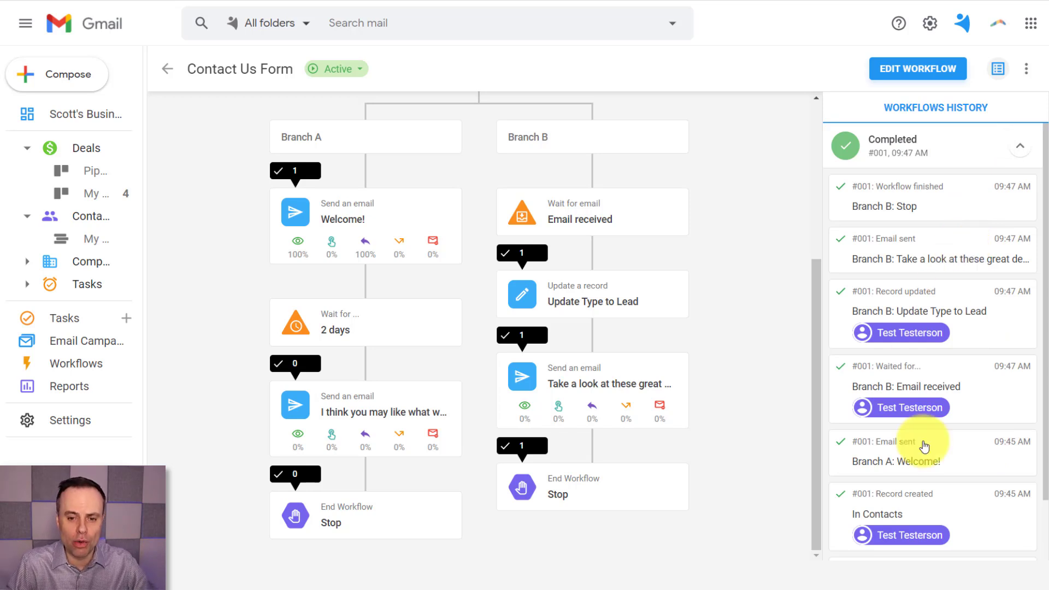
pyautogui.scroll(-2, 951, 453)
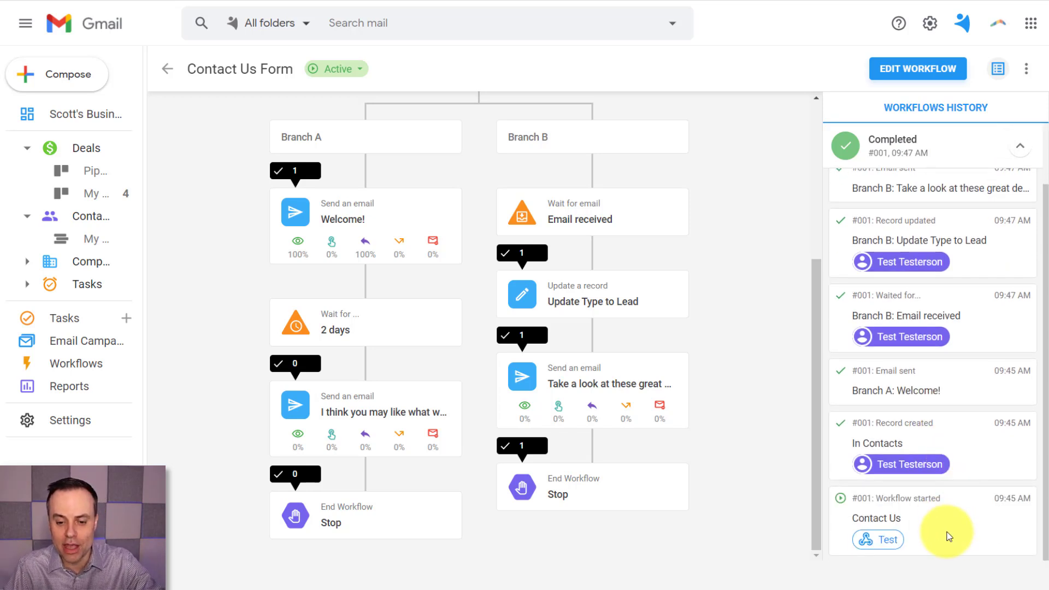
pyautogui.scroll(2, 945, 532)
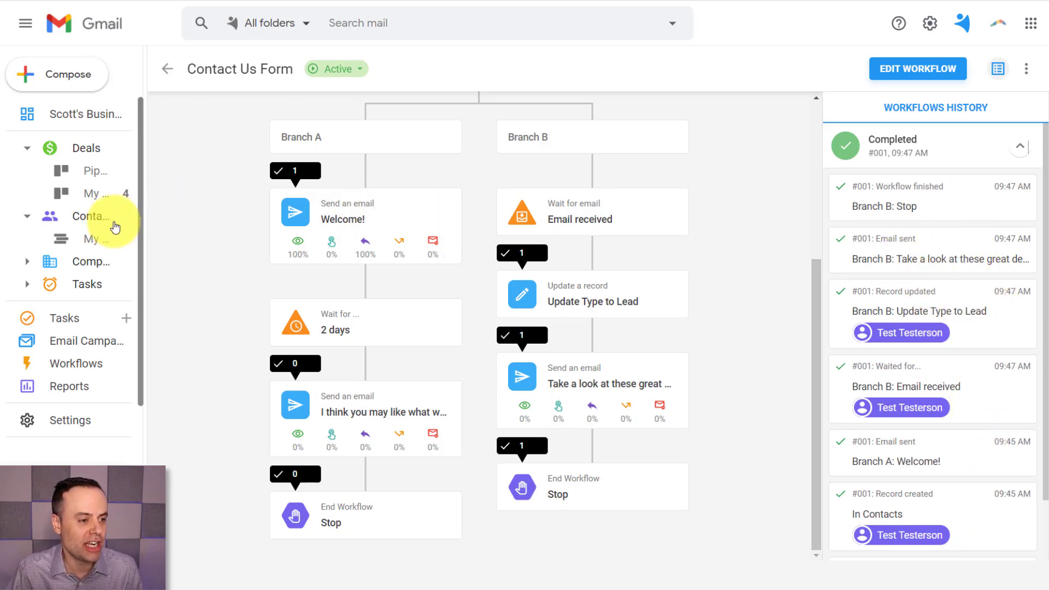
pyautogui.click(88, 219)
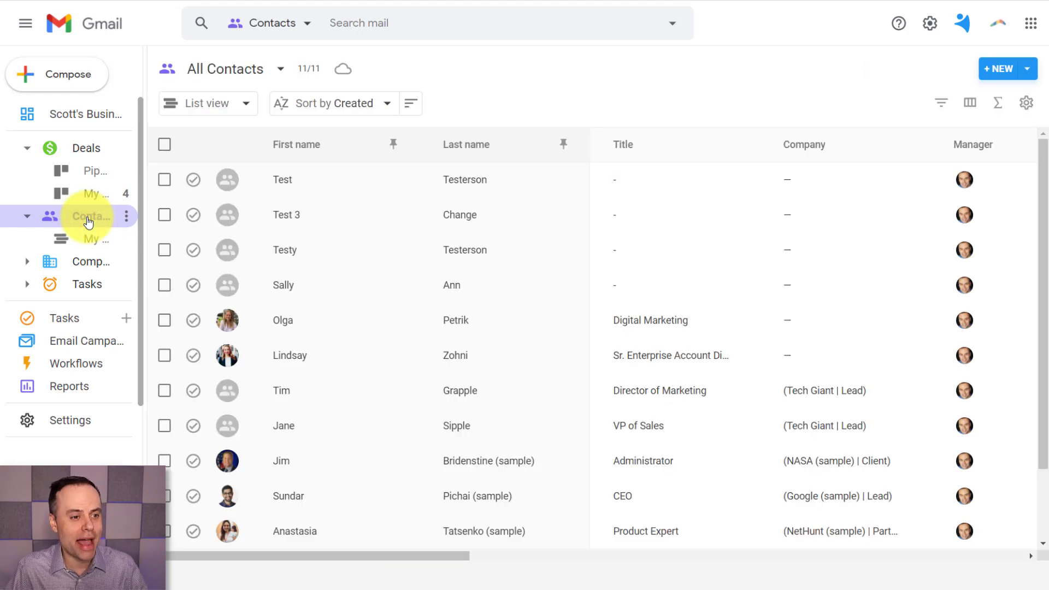
pyautogui.click(358, 189)
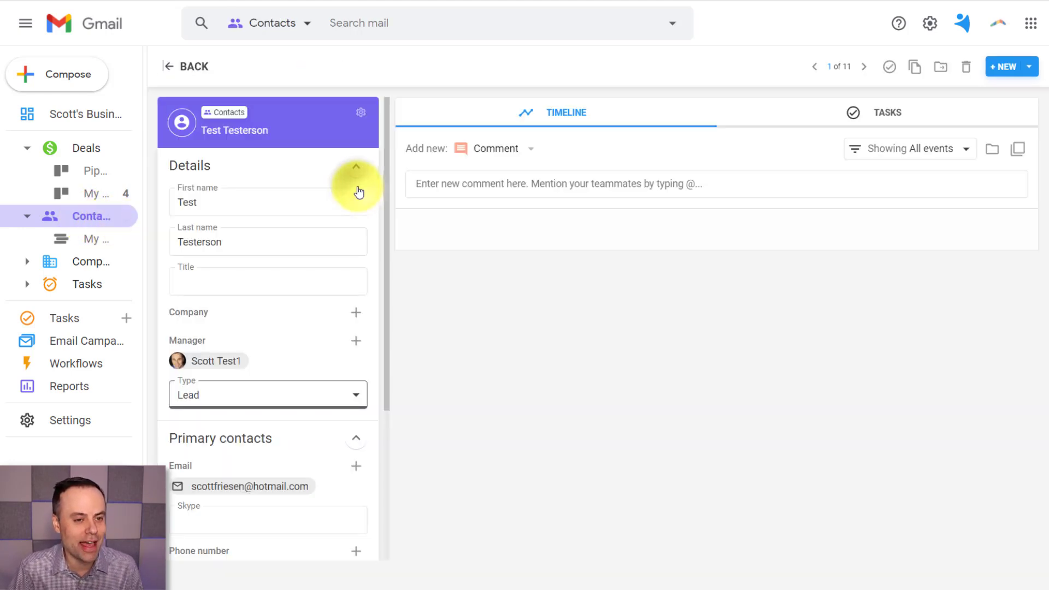